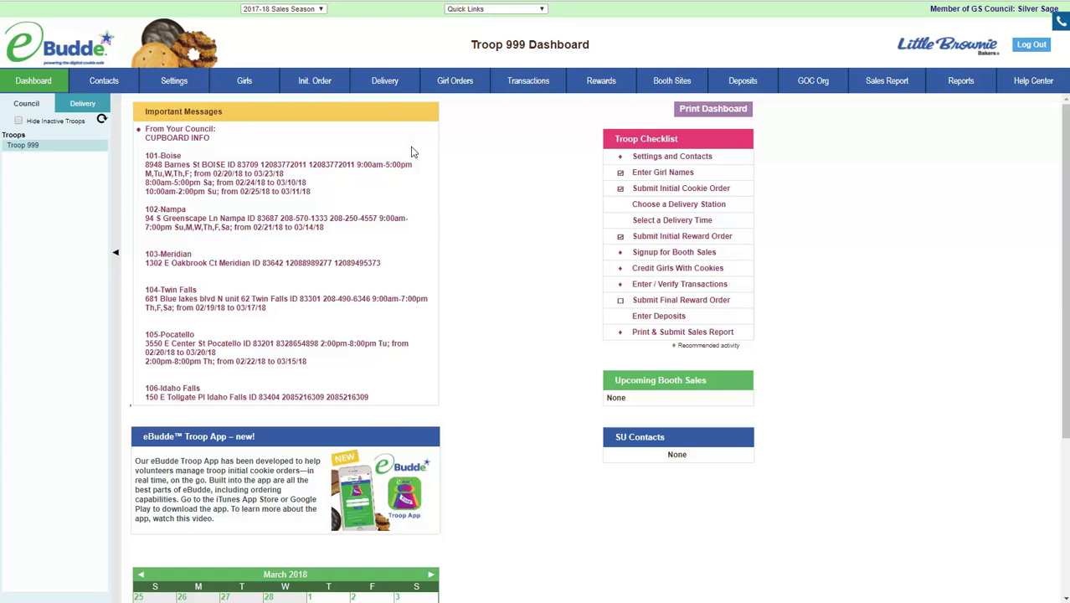
Enter a new girl's first and last name in the first empty row of the Girls list and generate a temporary GSUSA ID
left_click(250, 87)
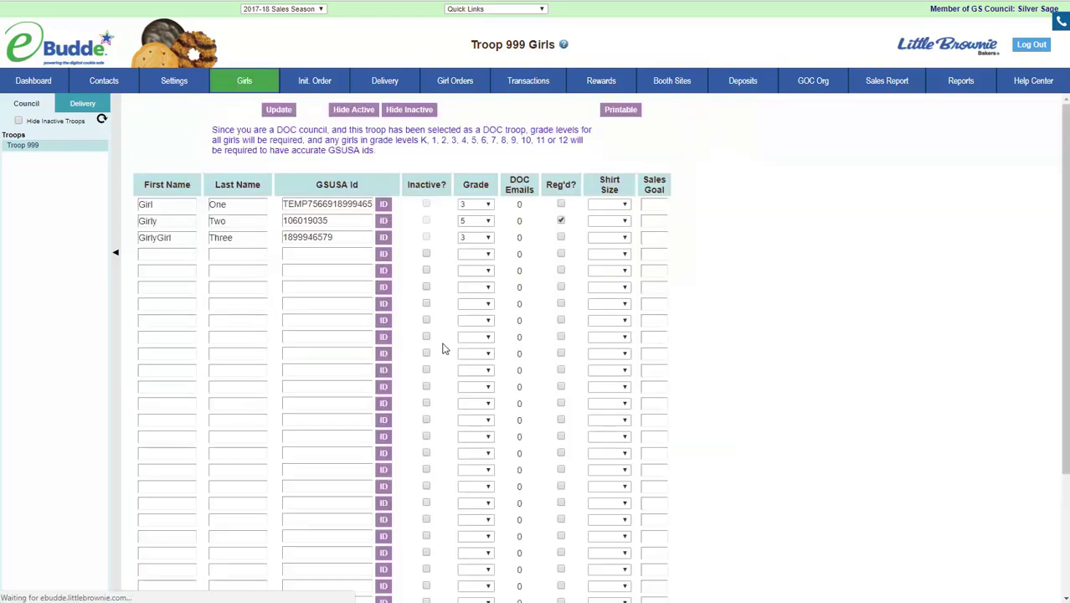
left_click(174, 255)
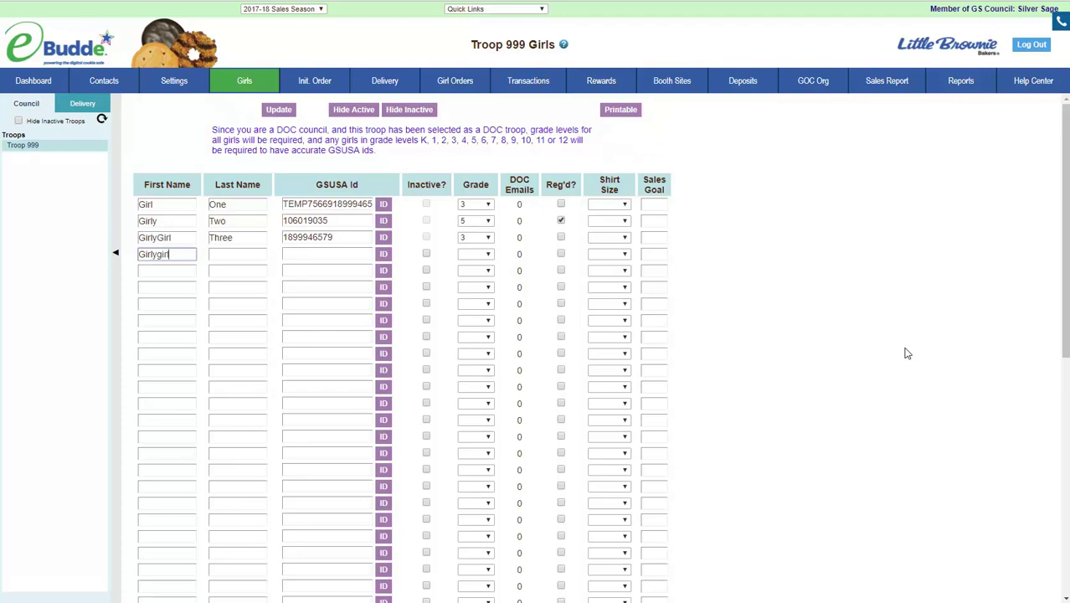
type("ish")
left_click(236, 255)
type("Four")
left_click(387, 254)
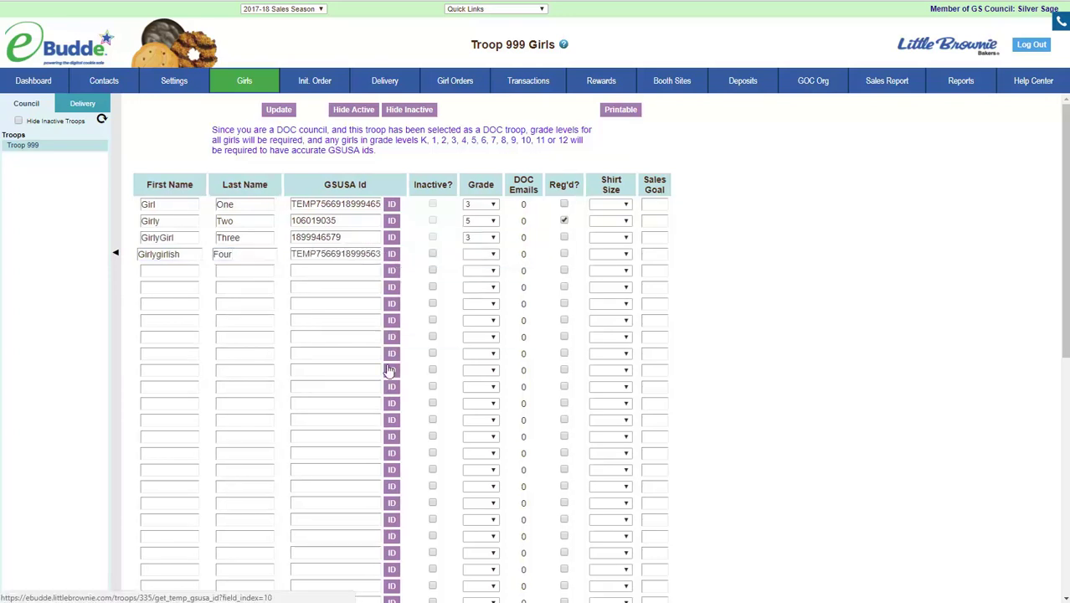
Set the new girl's grade to 3, save the Girls list and dismiss the DOC eligibility notice
left_click(628, 206)
left_click(740, 214)
left_click(277, 110)
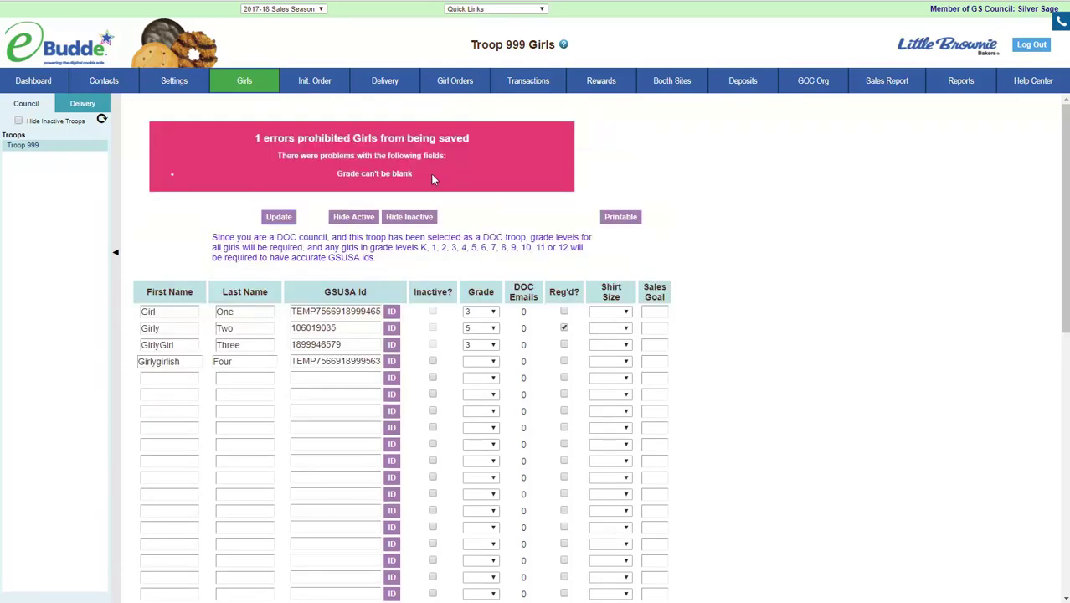
left_click(488, 361)
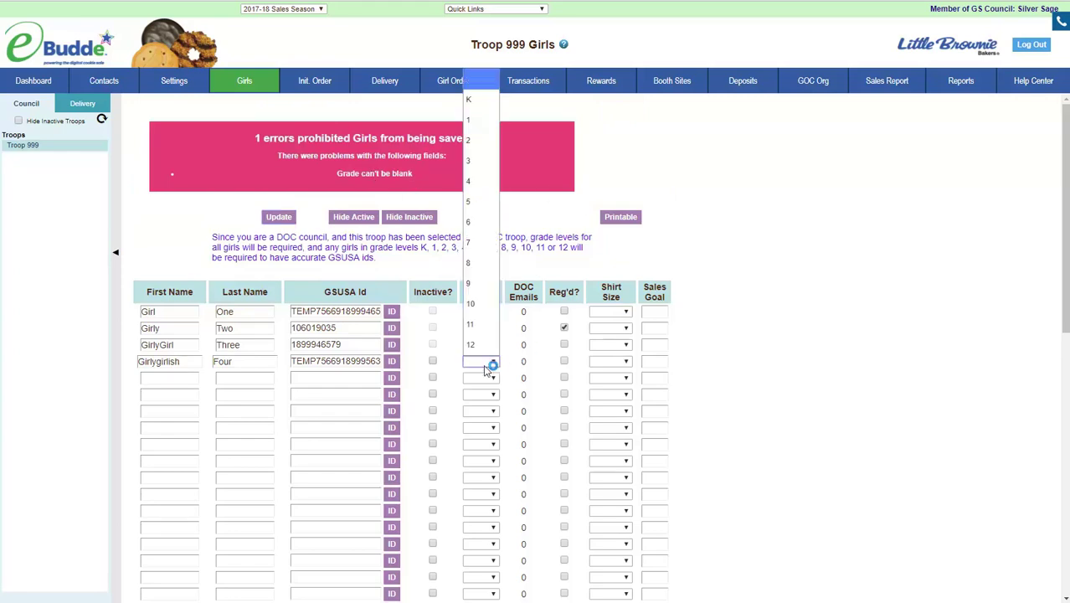
left_click(470, 161)
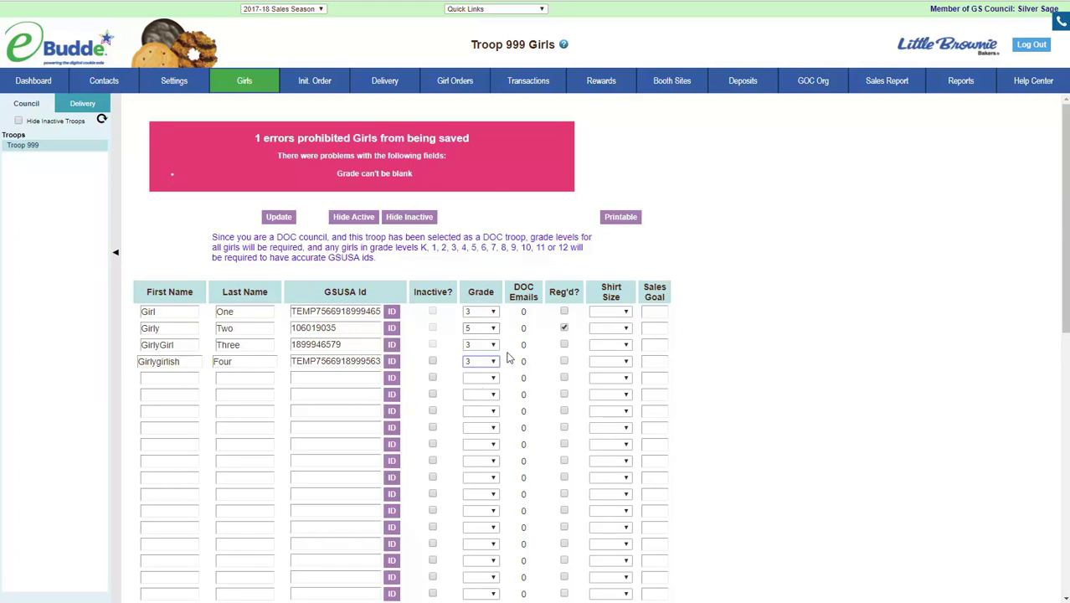
left_click(279, 220)
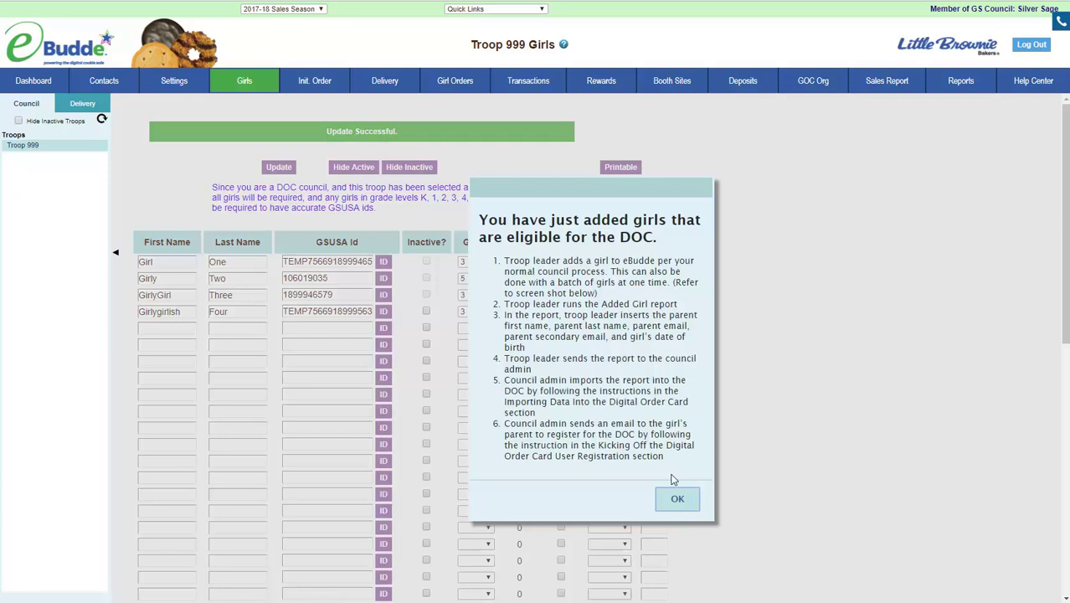
left_click(677, 499)
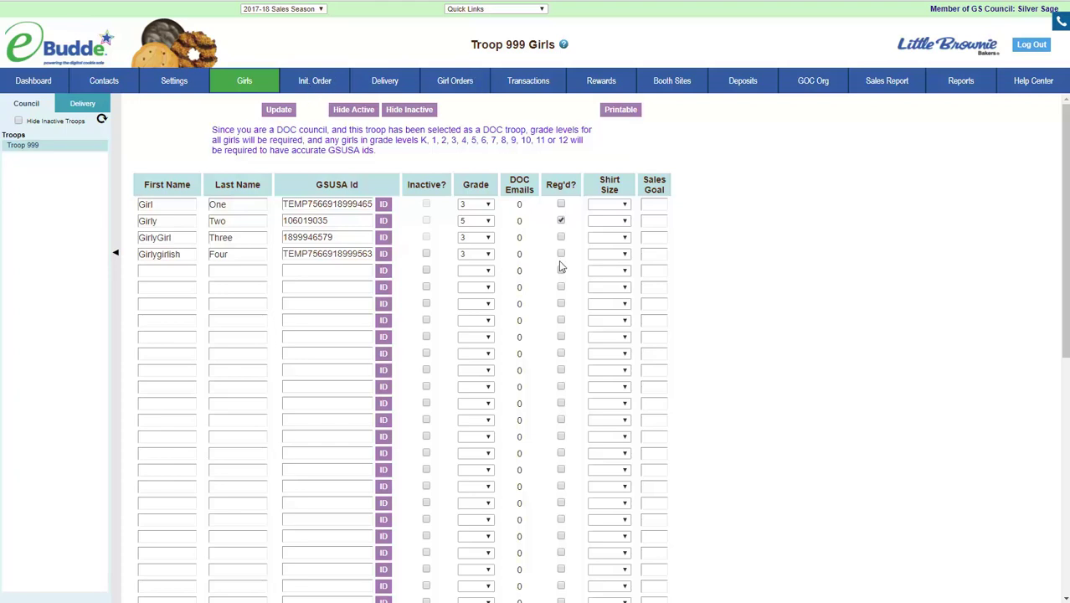
Review the troop's Girl Orders summary and the transactions of the first girl listed
left_click(393, 80)
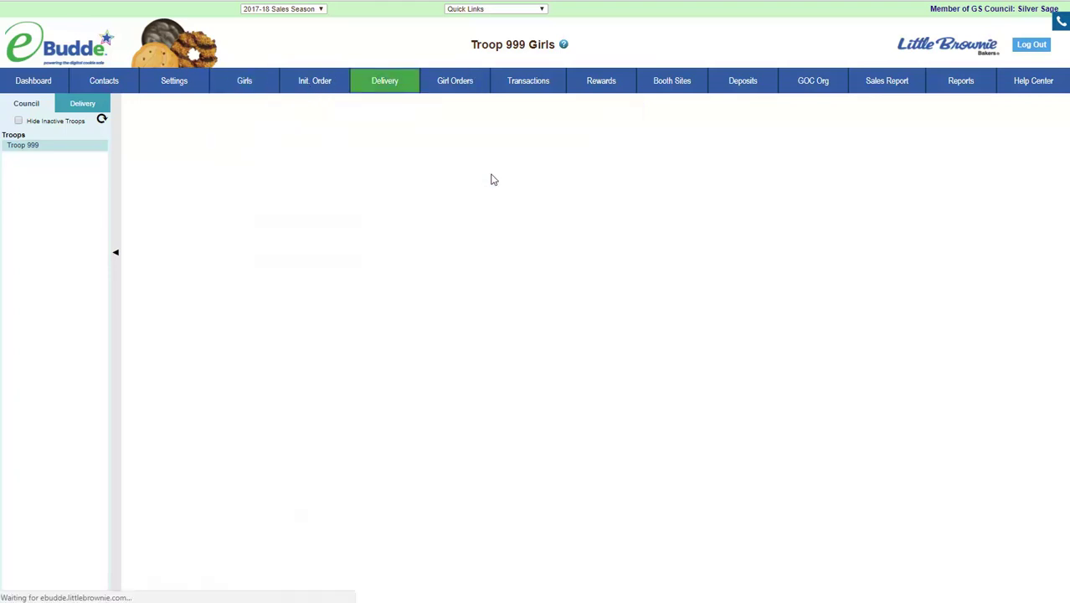
left_click(474, 82)
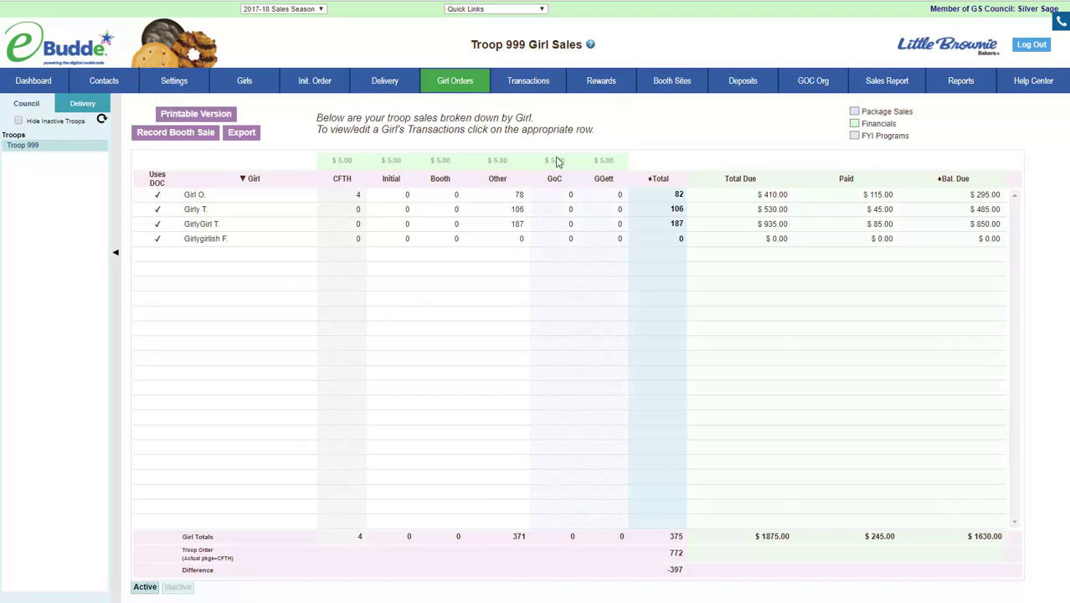
left_click(270, 196)
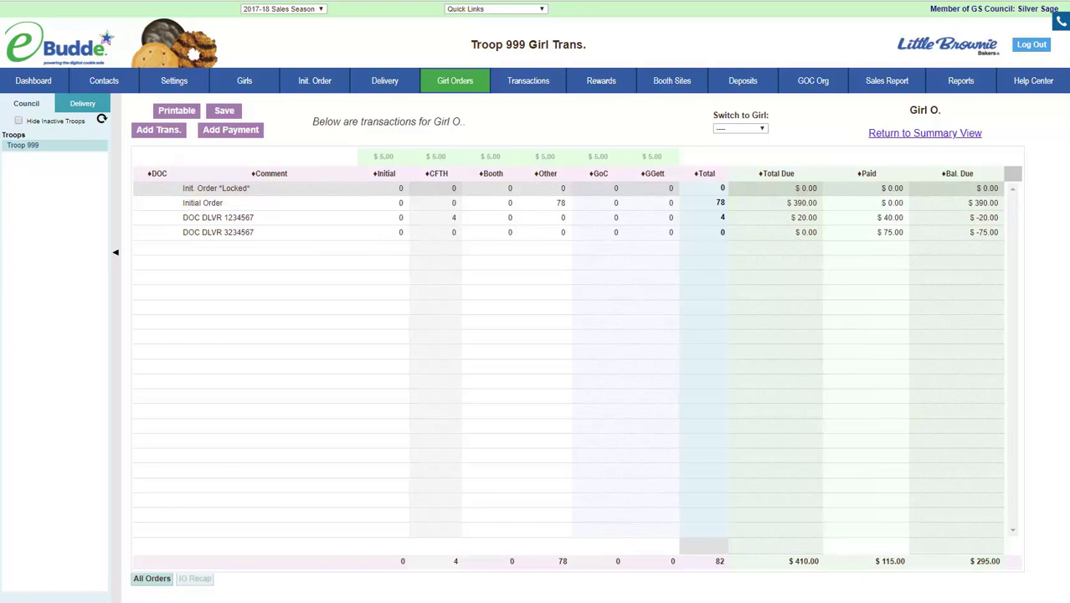
Export the DOC Orders by Girl report as XLSX in packages, filtered to Delivered & Donated, Delivered, In Hand and Mobile orders
left_click(960, 81)
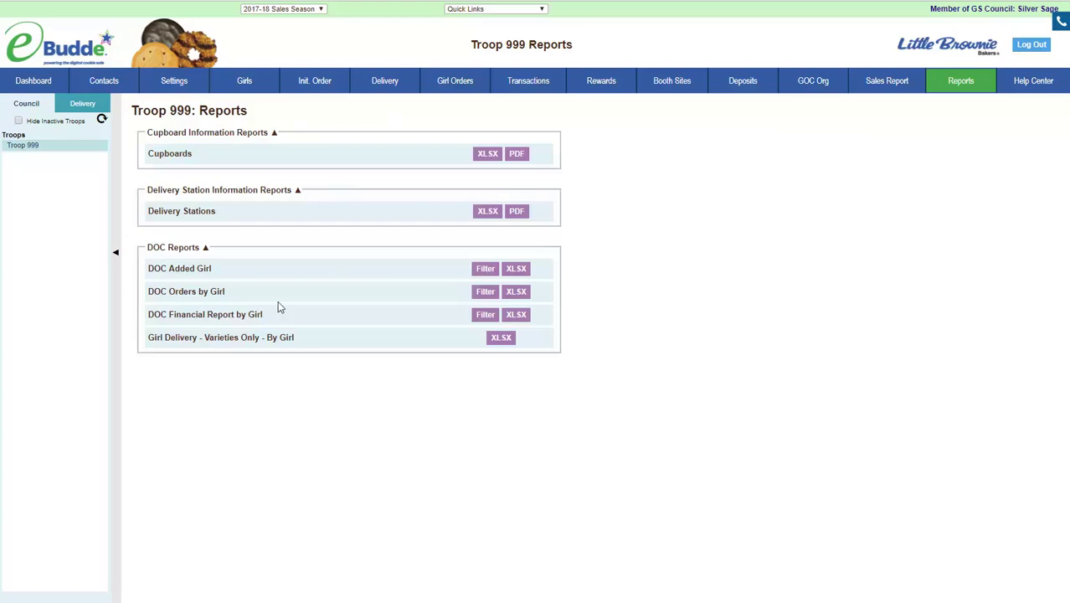
left_click(485, 291)
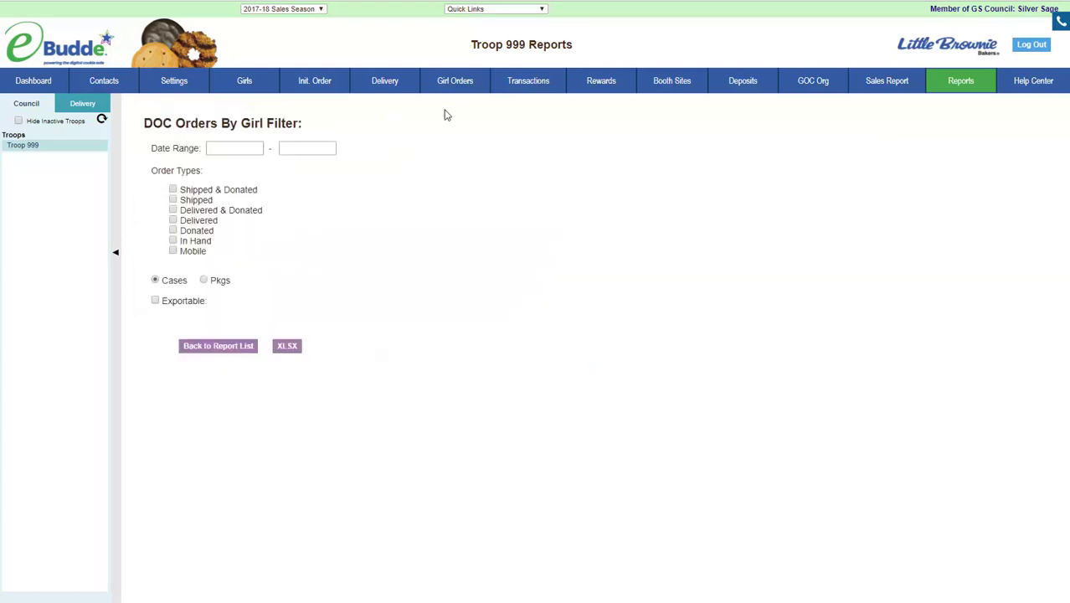
left_click(173, 210)
left_click(174, 220)
left_click(173, 241)
left_click(173, 251)
left_click(204, 281)
left_click(285, 348)
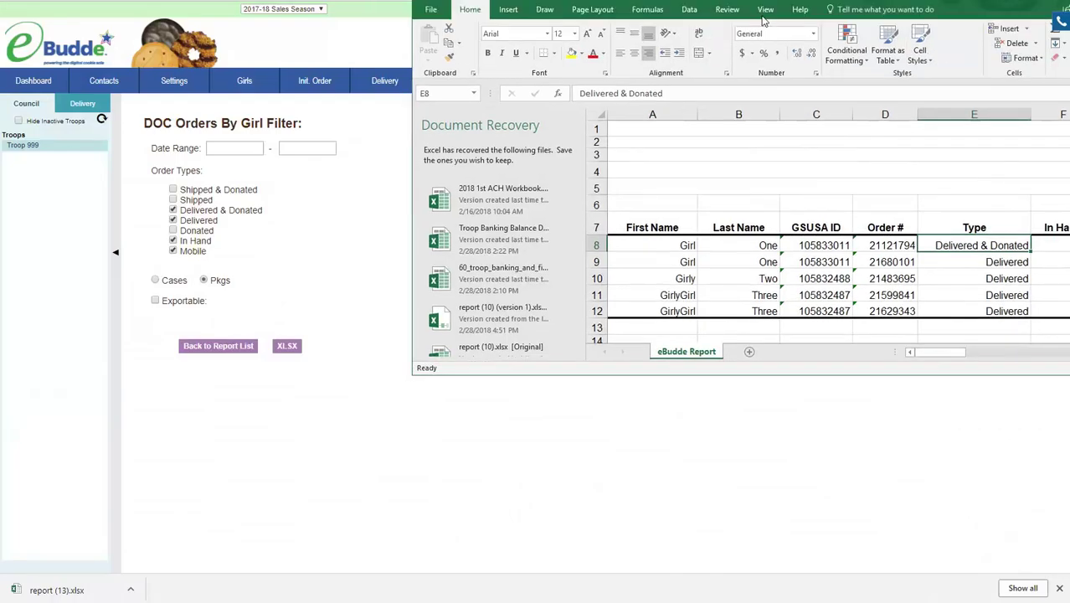
Move the Excel report clear of the site navigation and open the first girl's transactions from Girl Orders
left_click_drag(763, 21, 754, 191)
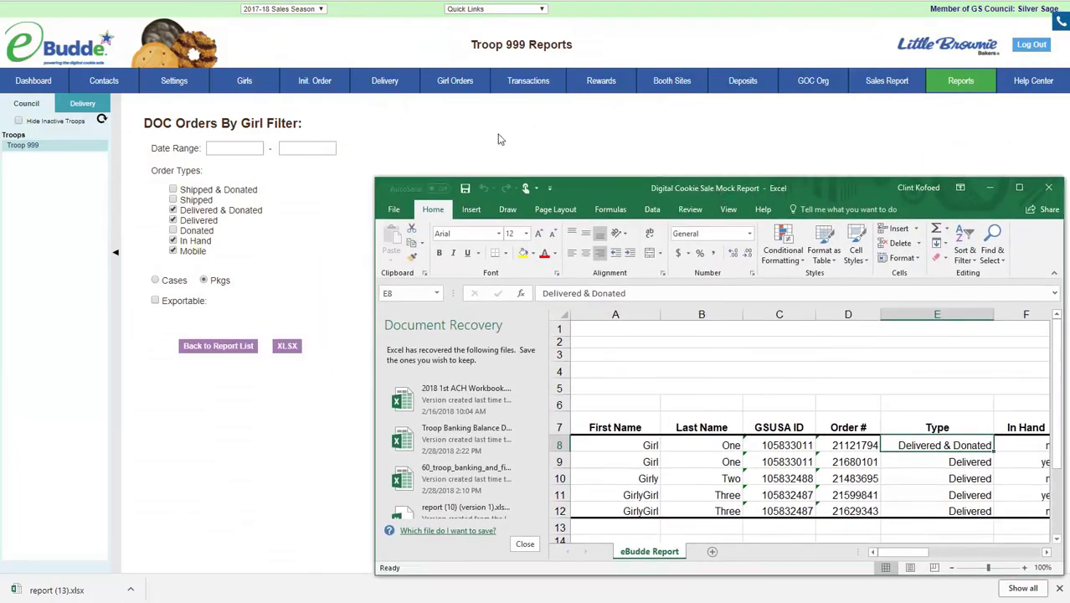
left_click(455, 79)
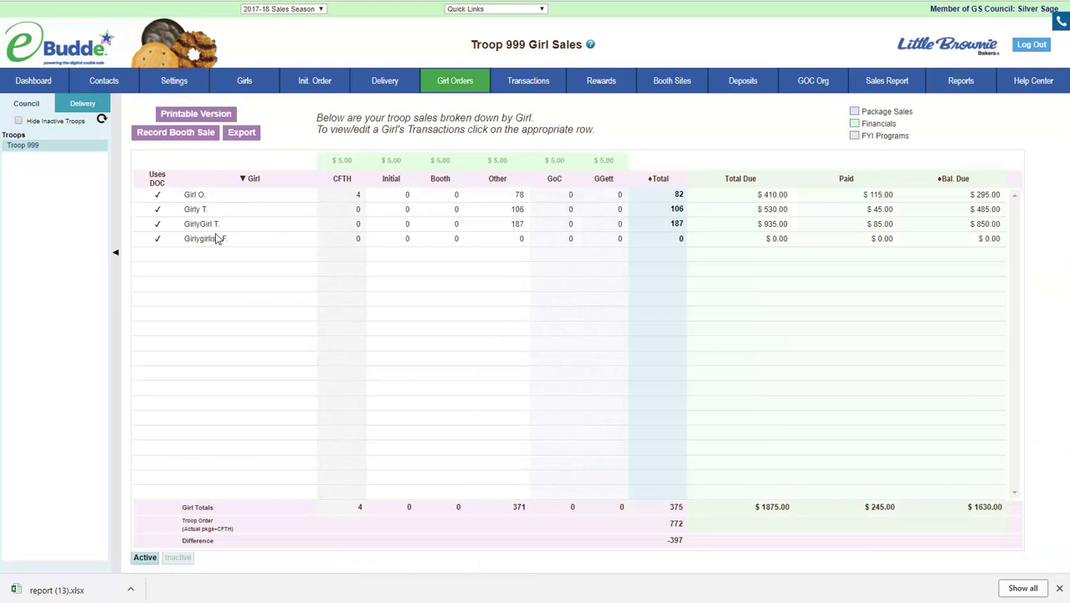
left_click(203, 195)
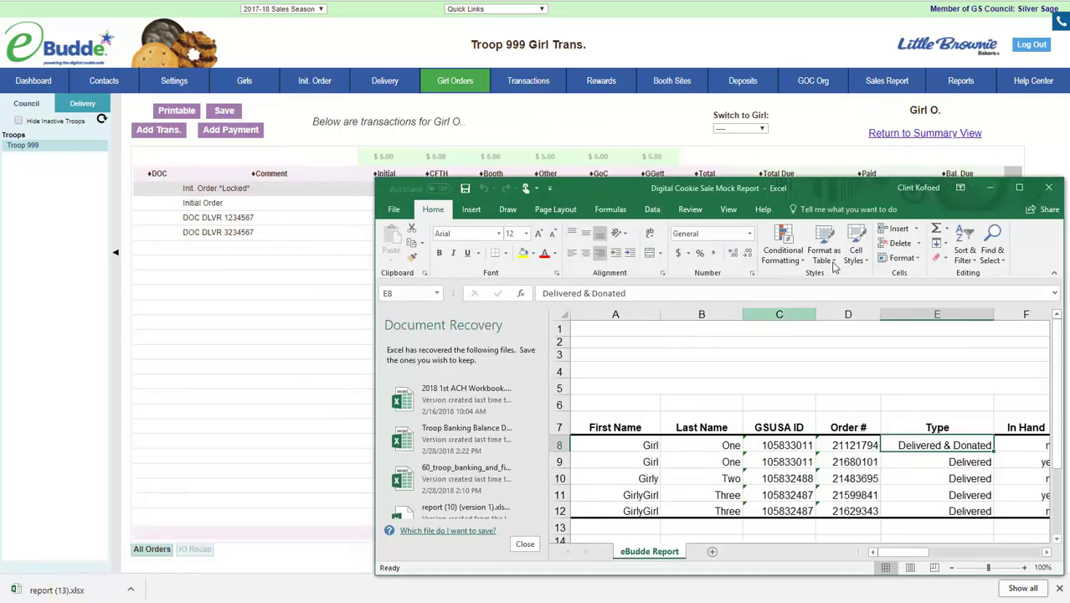
Compare the first girl's total packages and sales in the Excel report with her recorded transactions
left_click_drag(842, 144, 614, 148)
left_click_drag(674, 495, 819, 498)
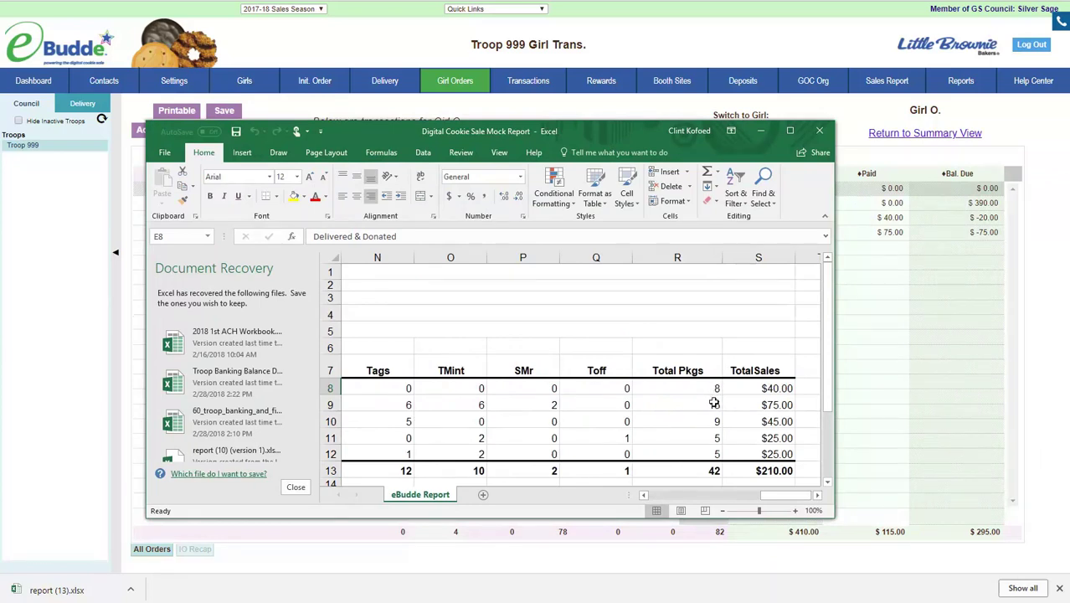
mouse_move(783, 496)
left_mouse_down()
mouse_move(696, 503)
mouse_move(783, 497)
left_mouse_up()
left_click_drag(624, 131, 491, 141)
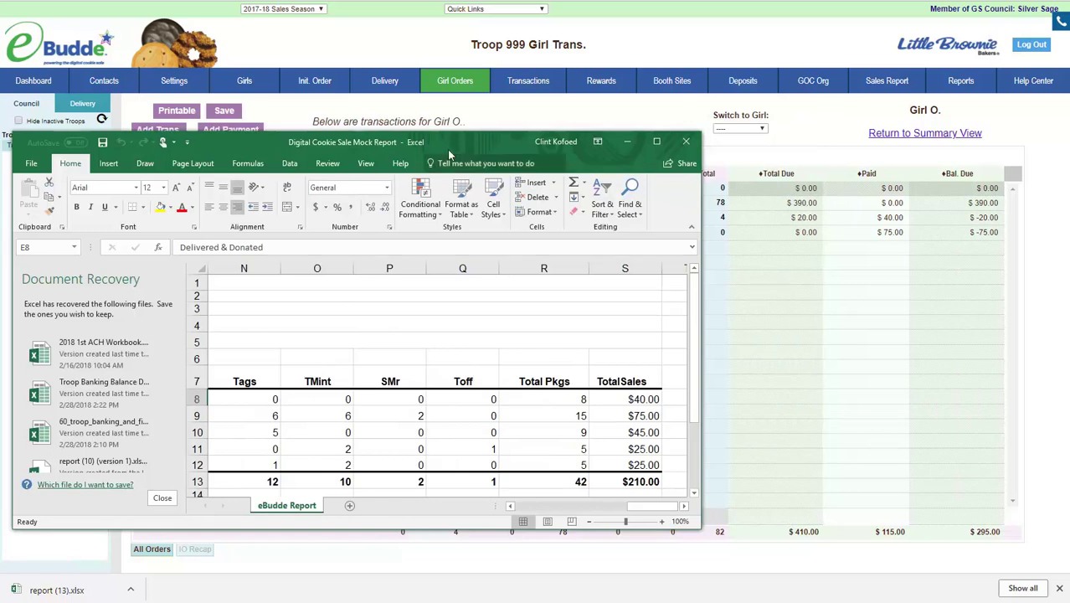
left_click_drag(460, 141, 670, 130)
left_click(1038, 198)
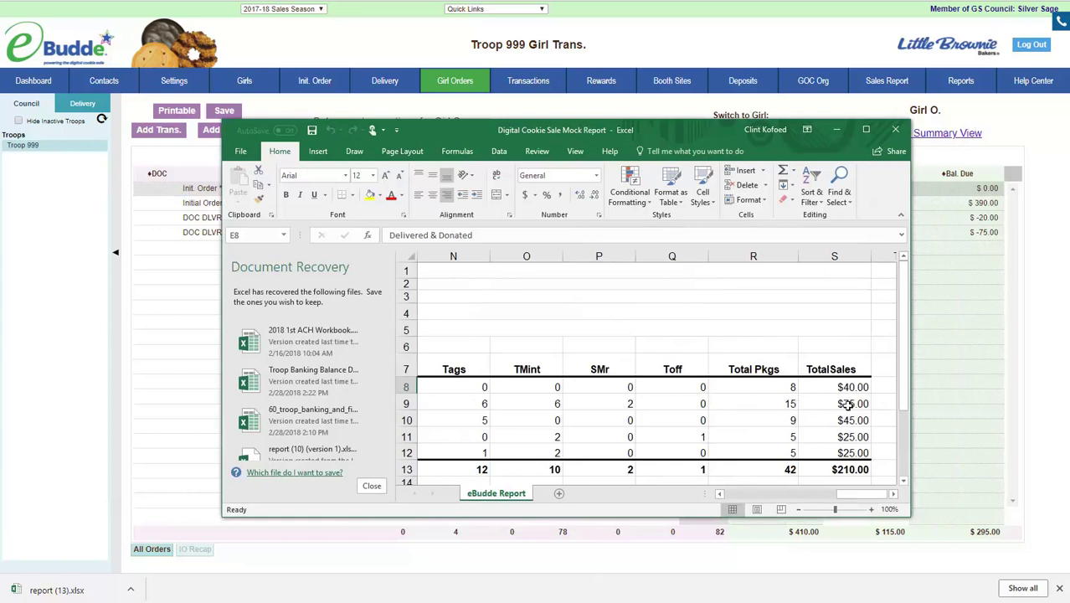
left_click_drag(717, 133, 557, 133)
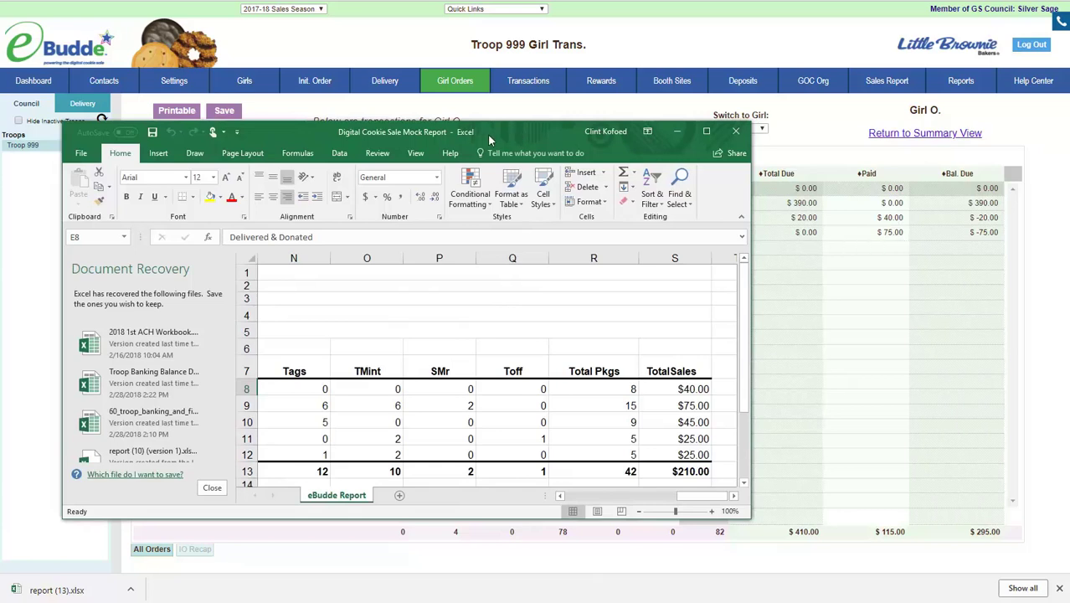
left_click_drag(491, 133, 1069, 217)
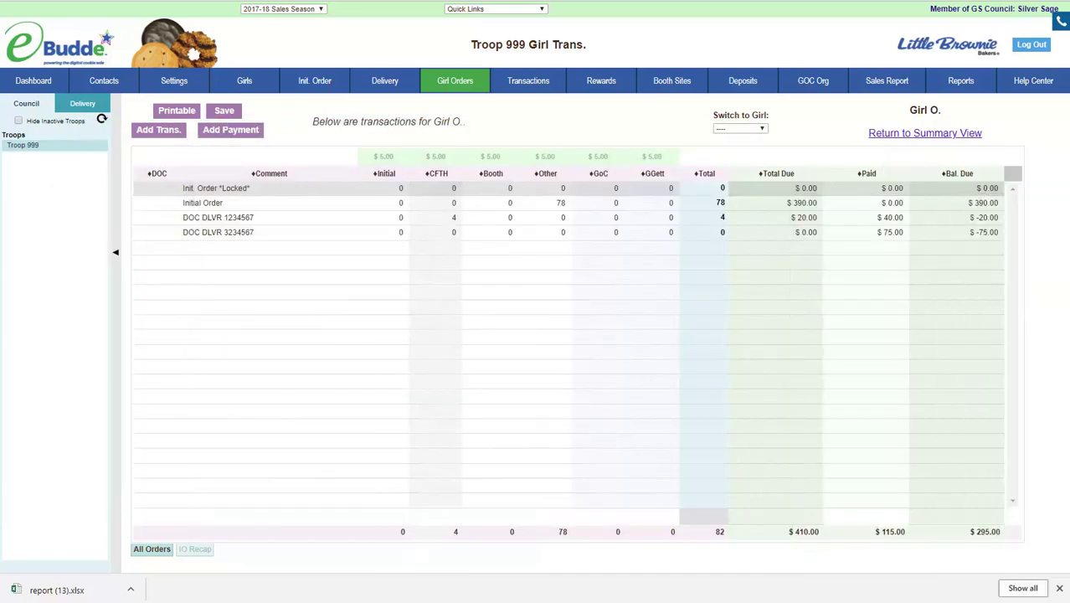
Add a "DOC Filled Orders" transaction of 19 packages under Other for the first girl and save it
left_click(169, 132)
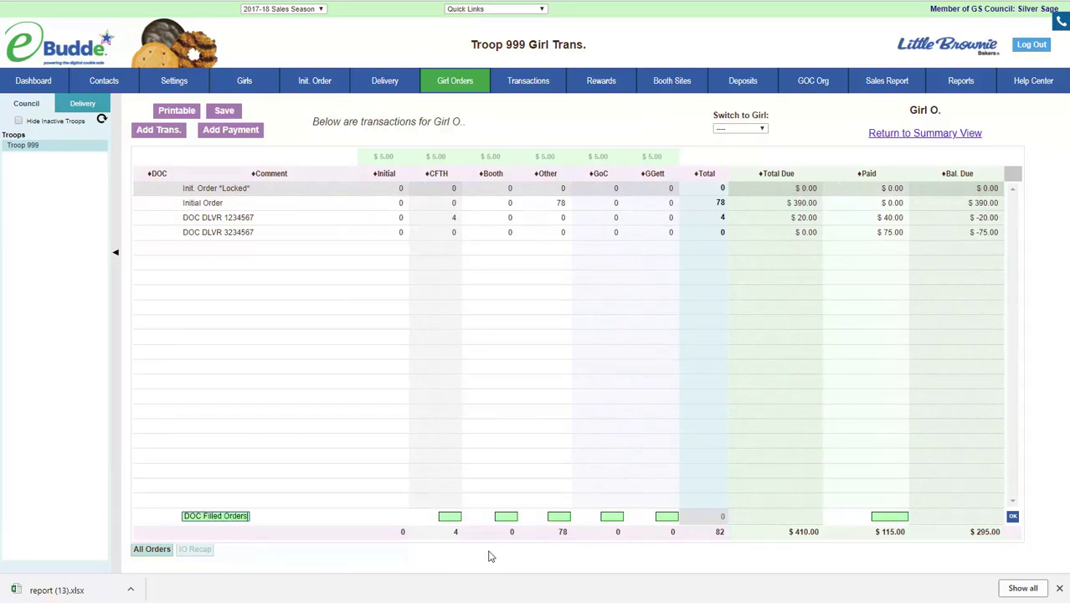
left_click(558, 516)
left_click(1012, 518)
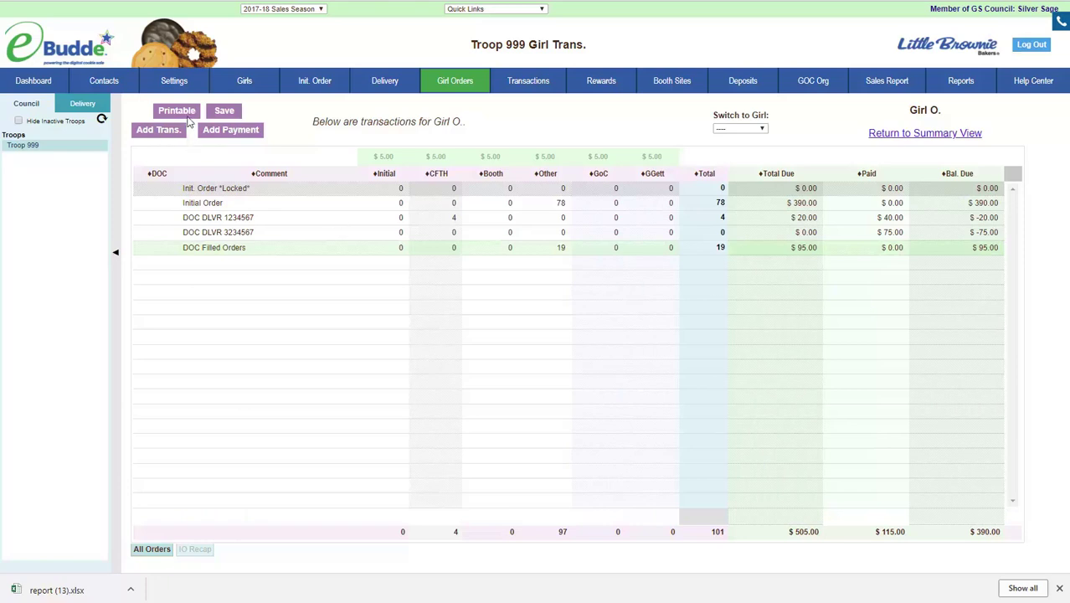
left_click(224, 113)
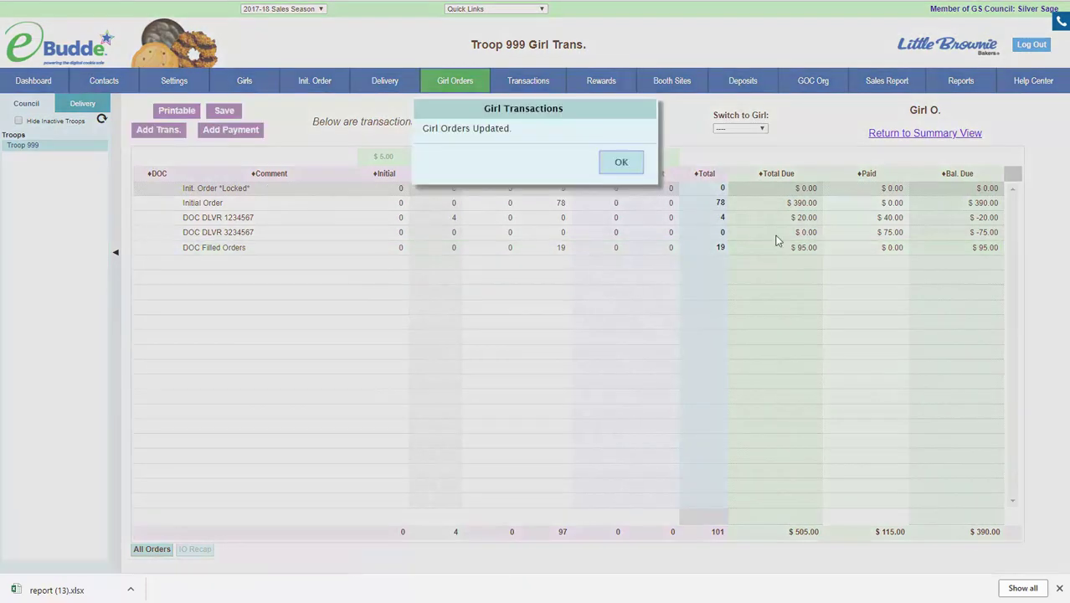
left_click(624, 163)
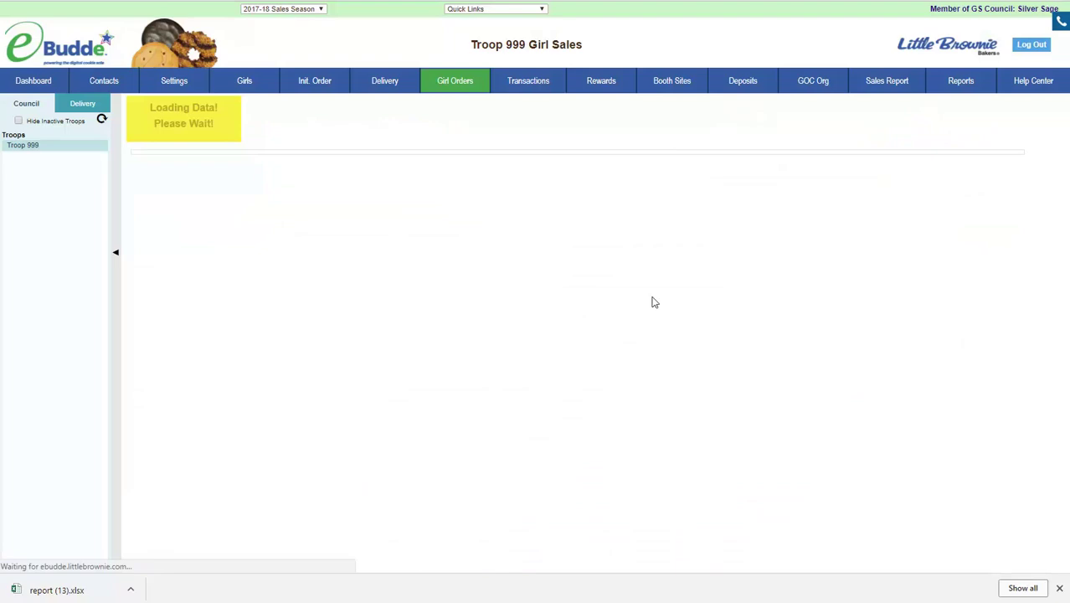
Open the second girl's transactions and check her total packages in the Excel report
left_click(210, 214)
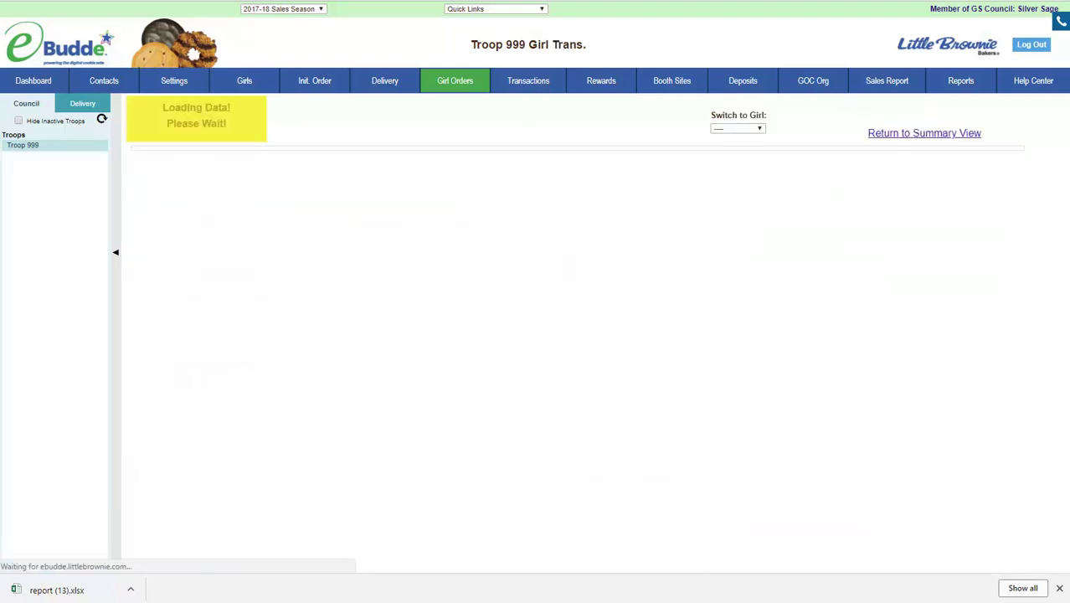
left_click_drag(1069, 159, 532, 101)
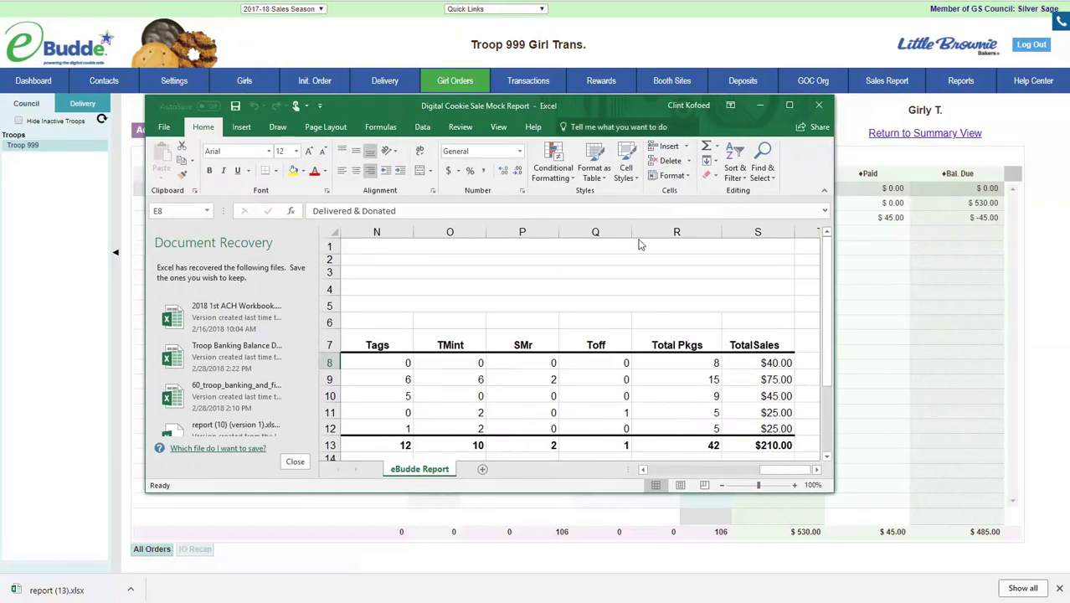
left_click_drag(783, 470, 807, 472)
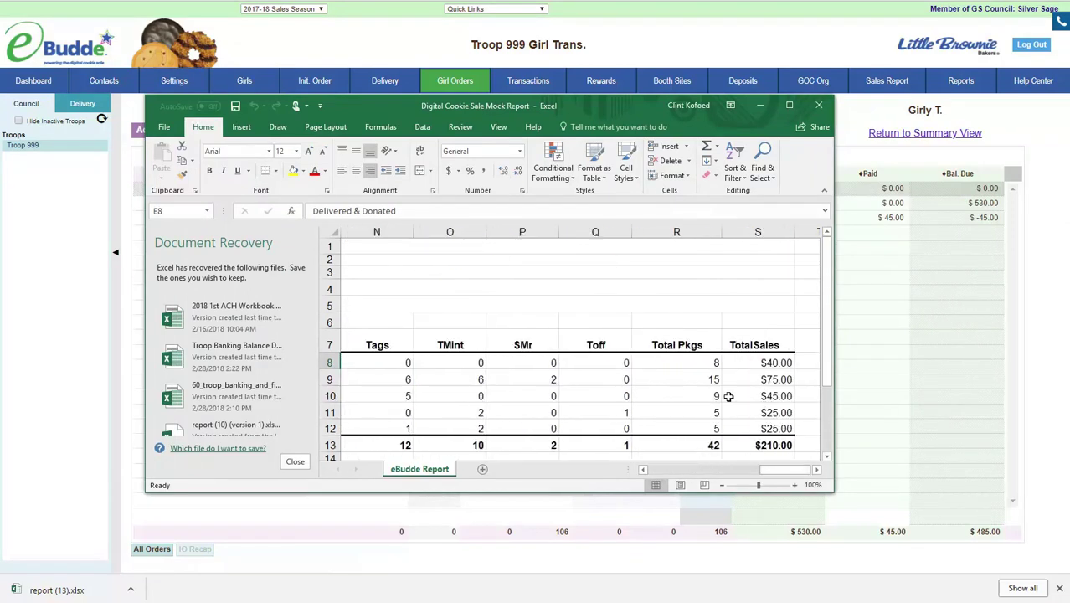
left_click_drag(643, 113, 1068, 147)
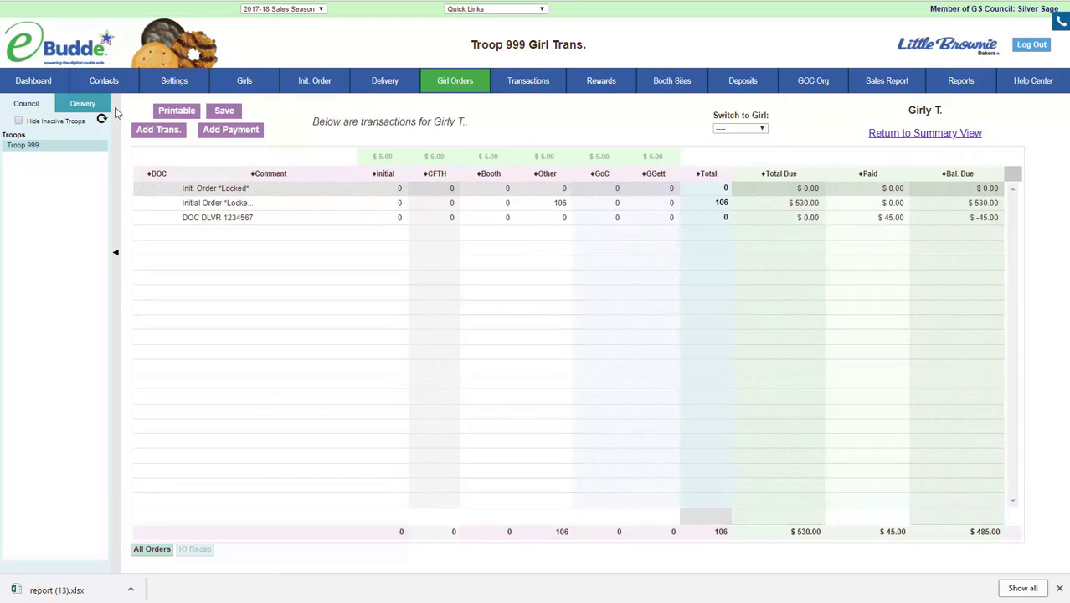
Add a "DOC Filled Orders" transaction of 9 packages under Other for the second girl and save it
left_click(164, 131)
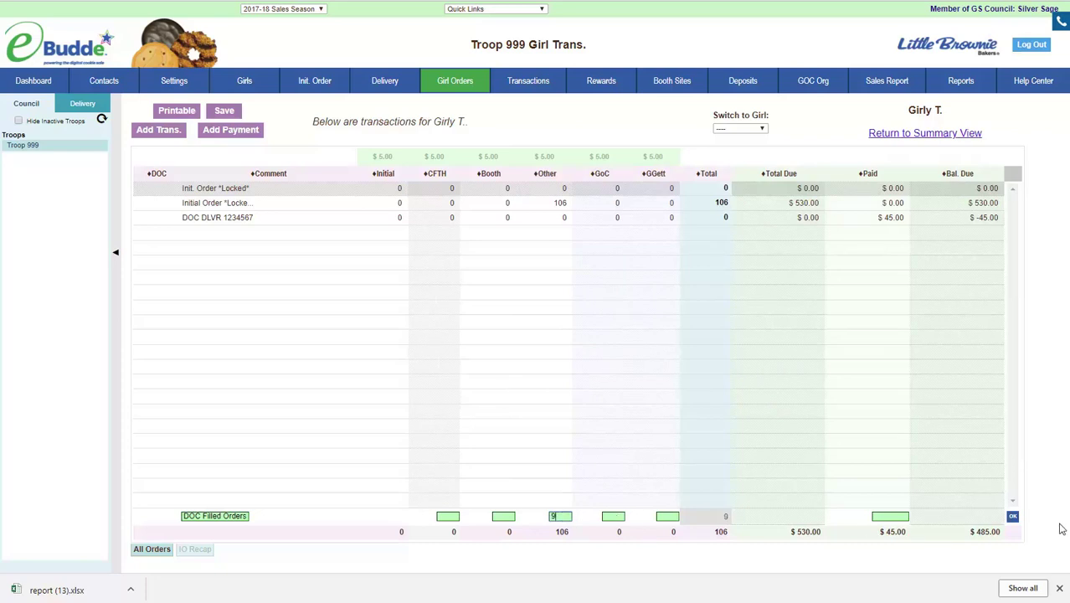
left_click(1013, 517)
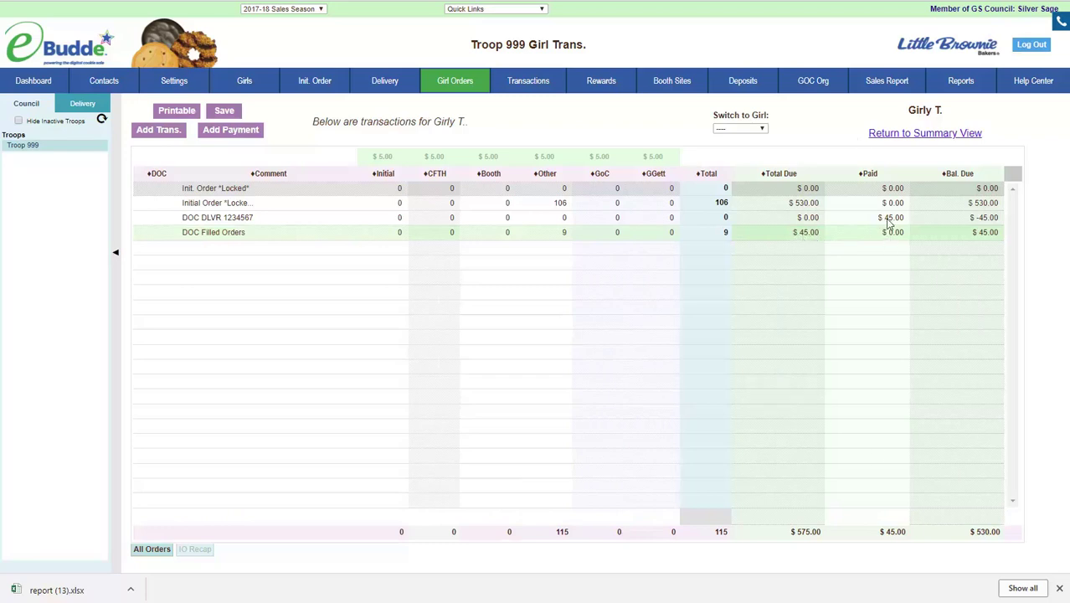
left_click(228, 114)
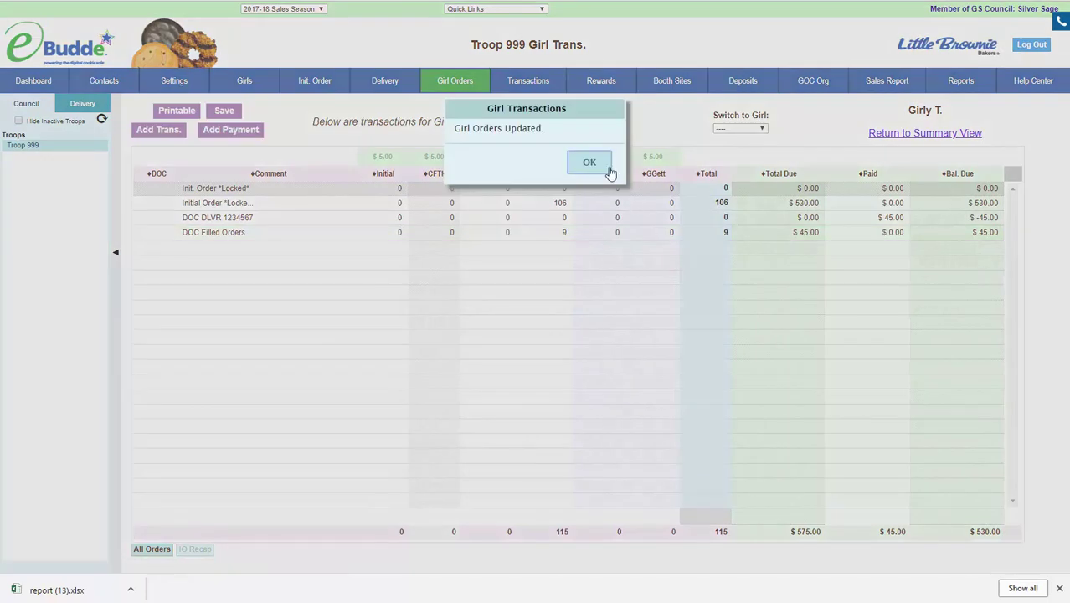
left_click(586, 163)
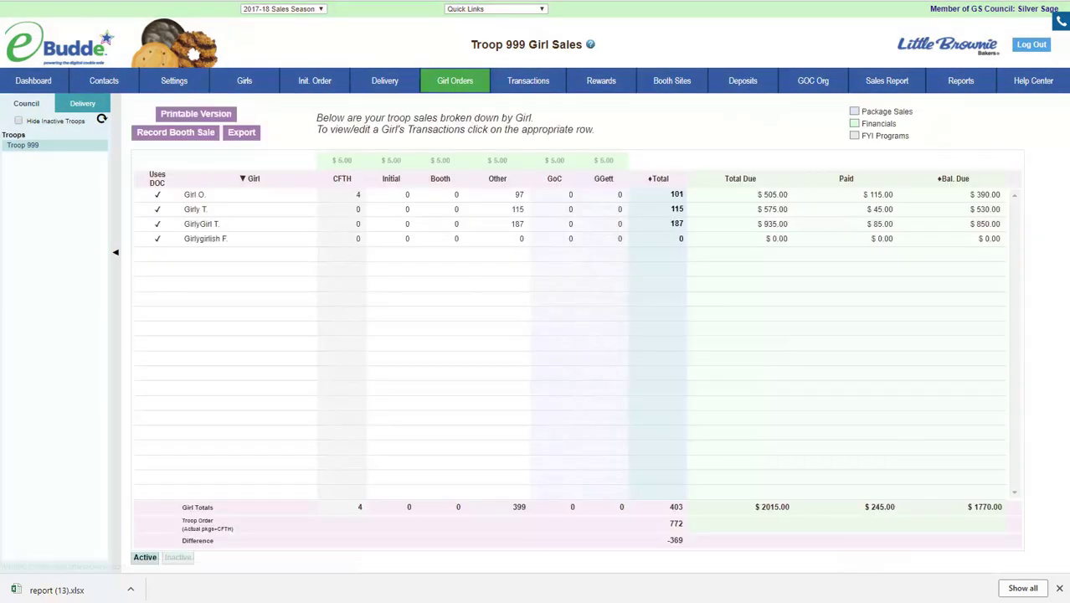
Open the third girl's transactions and check her total packages in the Excel report
left_click(223, 224)
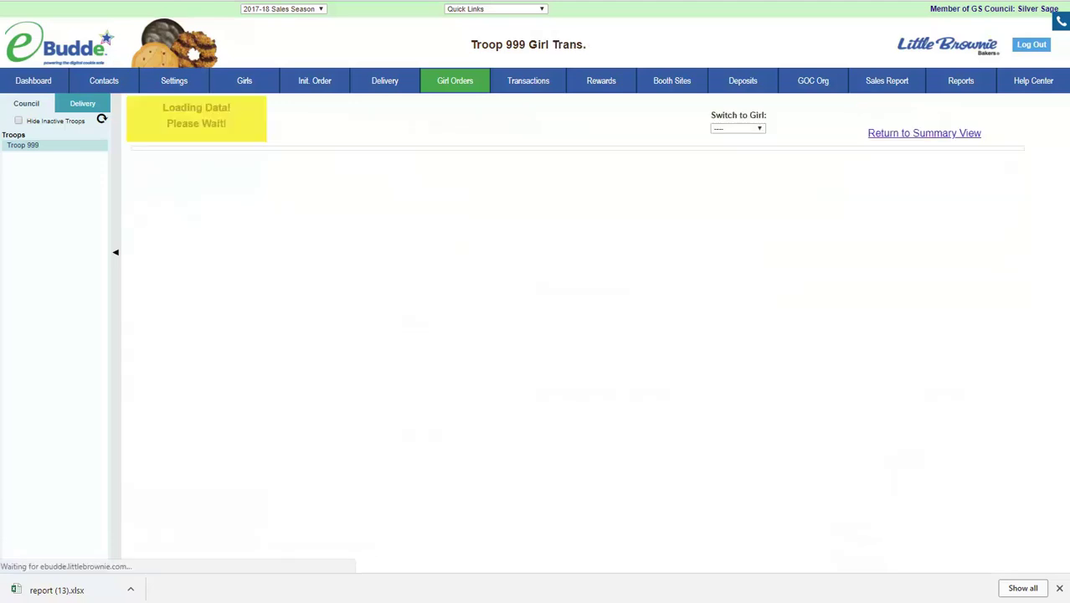
left_click_drag(998, 222, 682, 47)
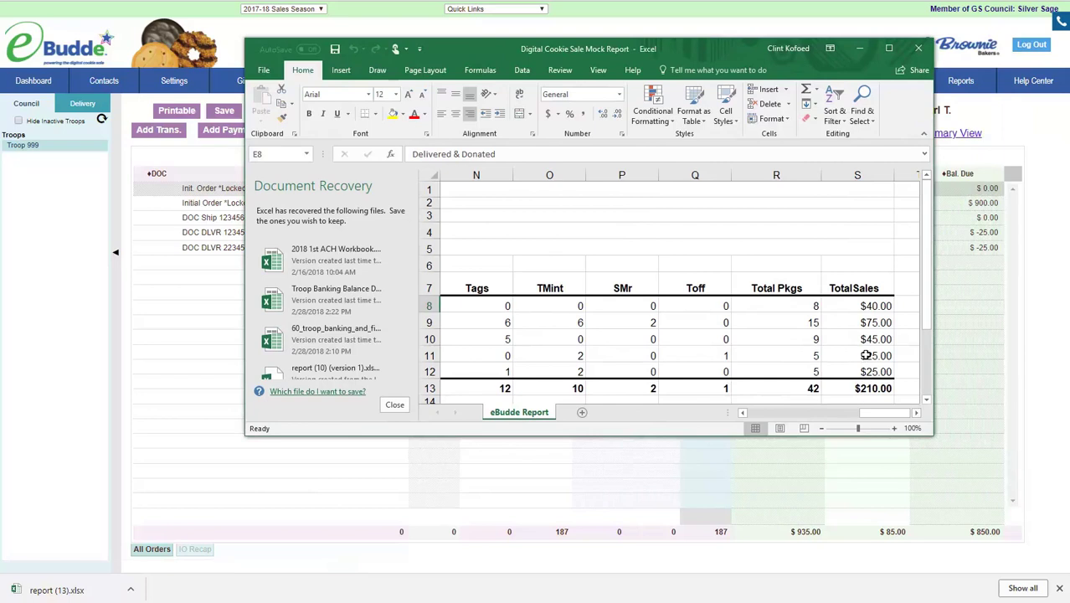
left_click_drag(871, 413, 902, 412)
left_click_drag(712, 51, 1069, 50)
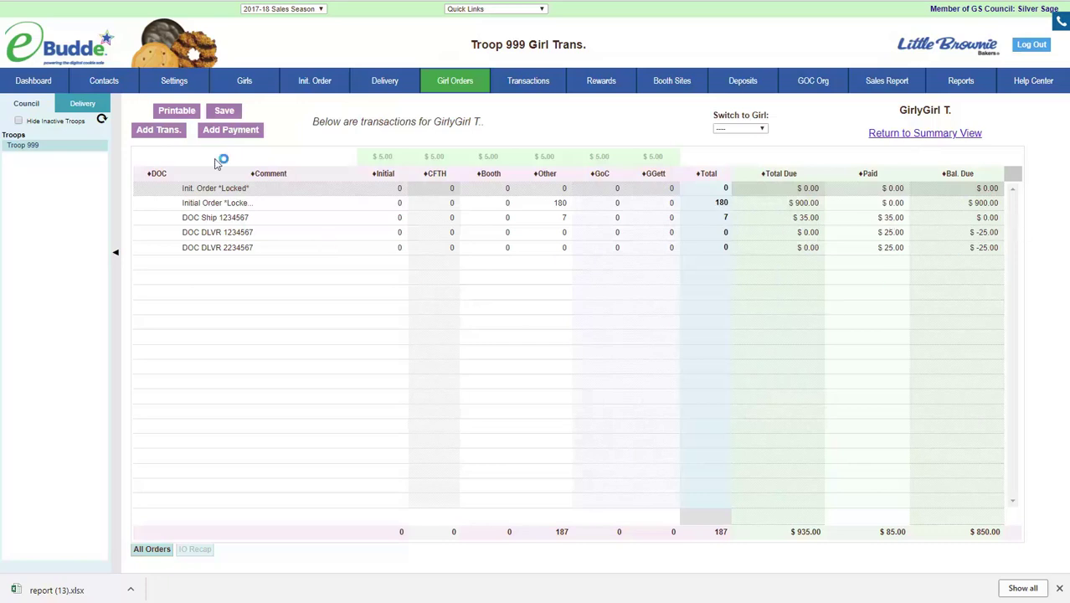
Add a "DOC Orders Filled" transaction of 10 packages under Other for the third girl and save it
left_click(168, 132)
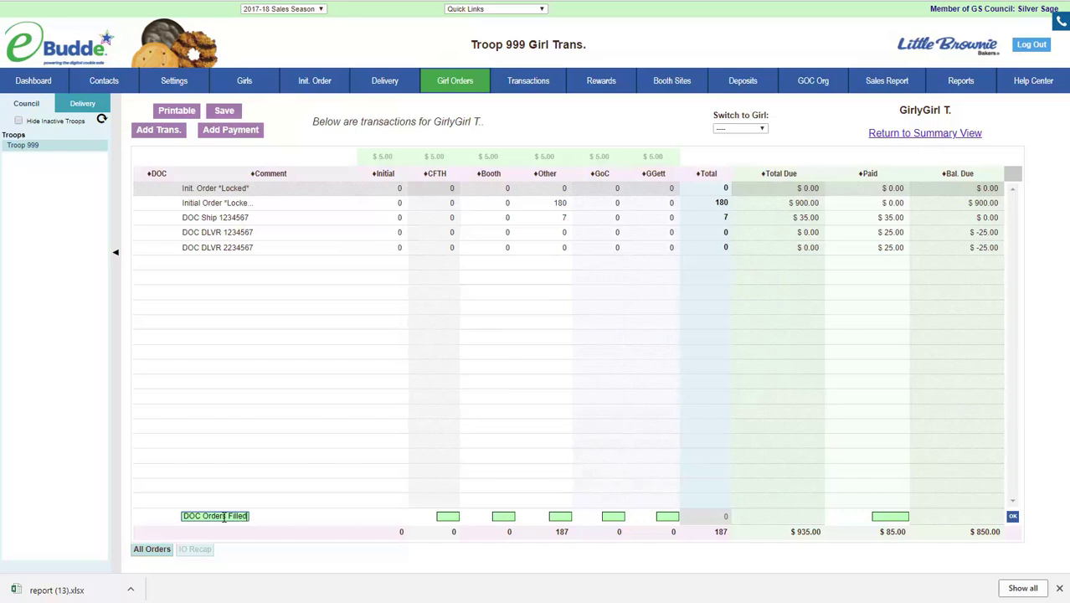
left_click(565, 516)
left_click(1012, 516)
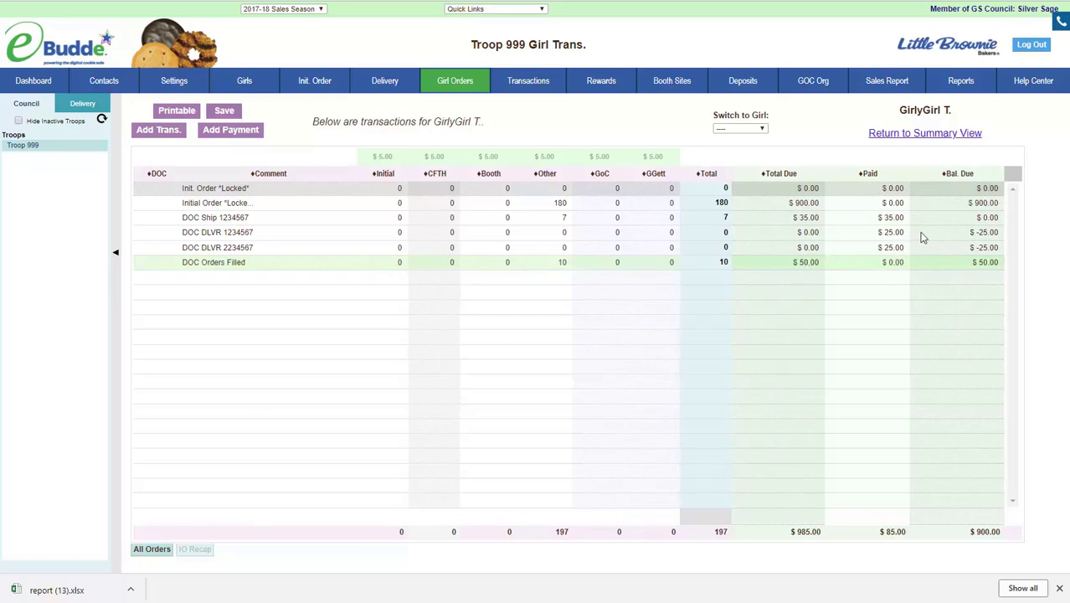
left_click(219, 114)
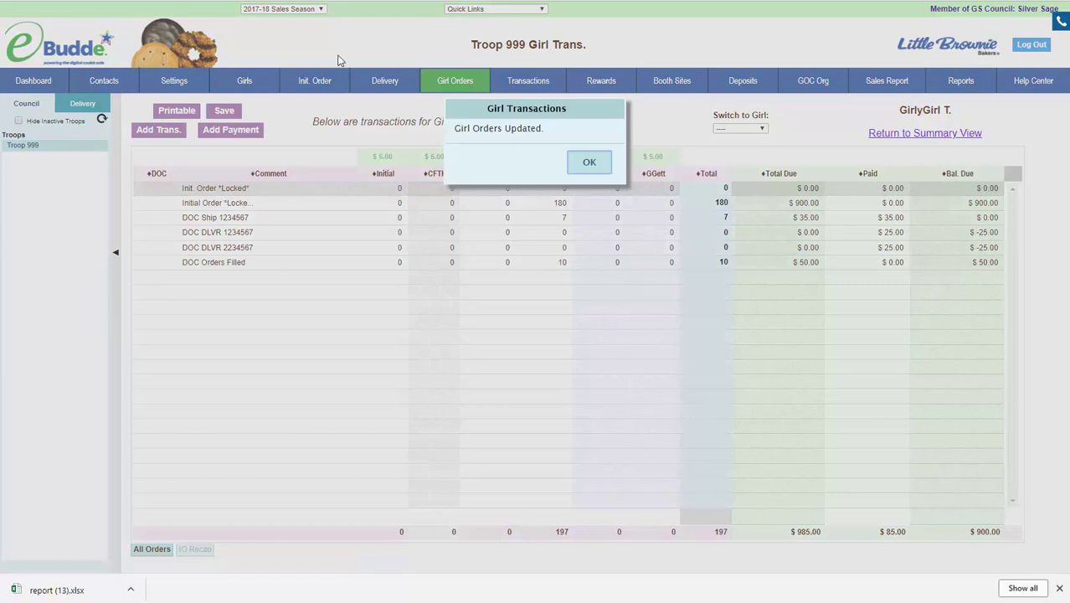
left_click(590, 165)
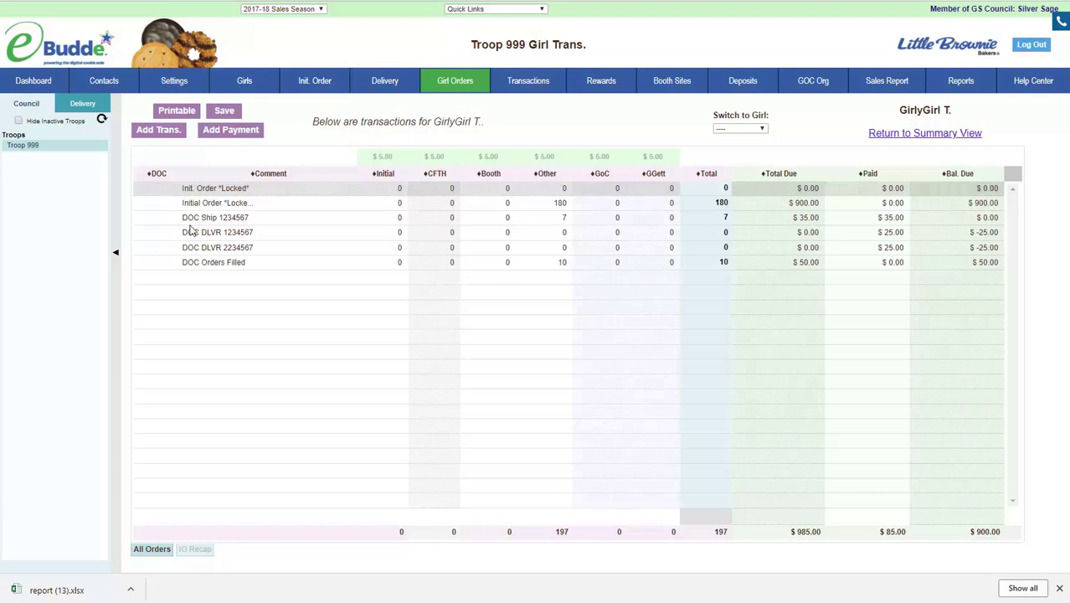
Open the Idaho Youth Ranch booth sale of Fri, Mar 16 for recording from the girl sales summary
left_click(467, 84)
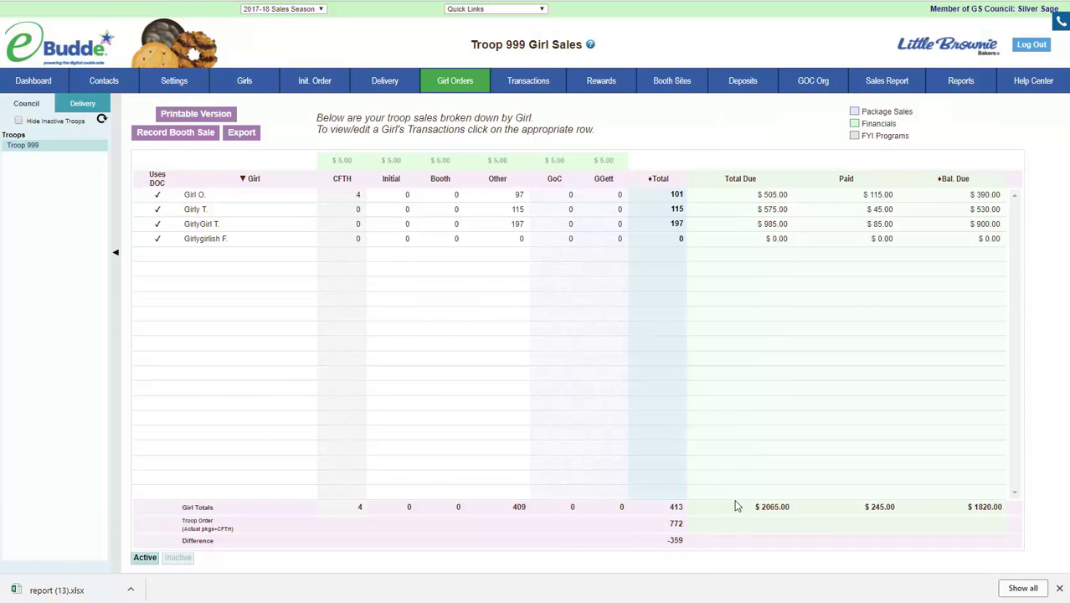
left_click(173, 134)
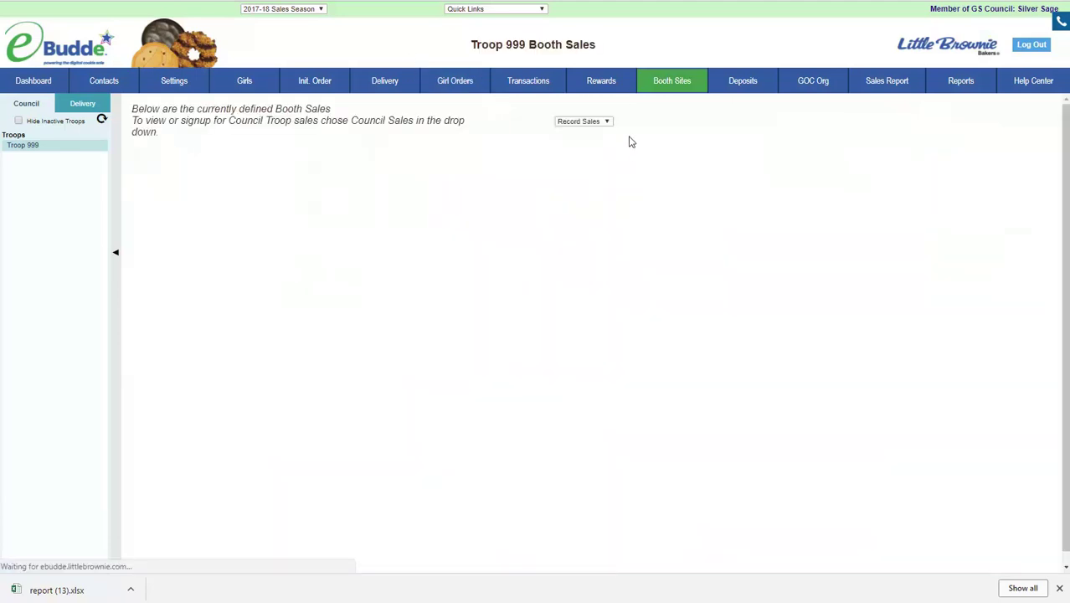
left_click(216, 174)
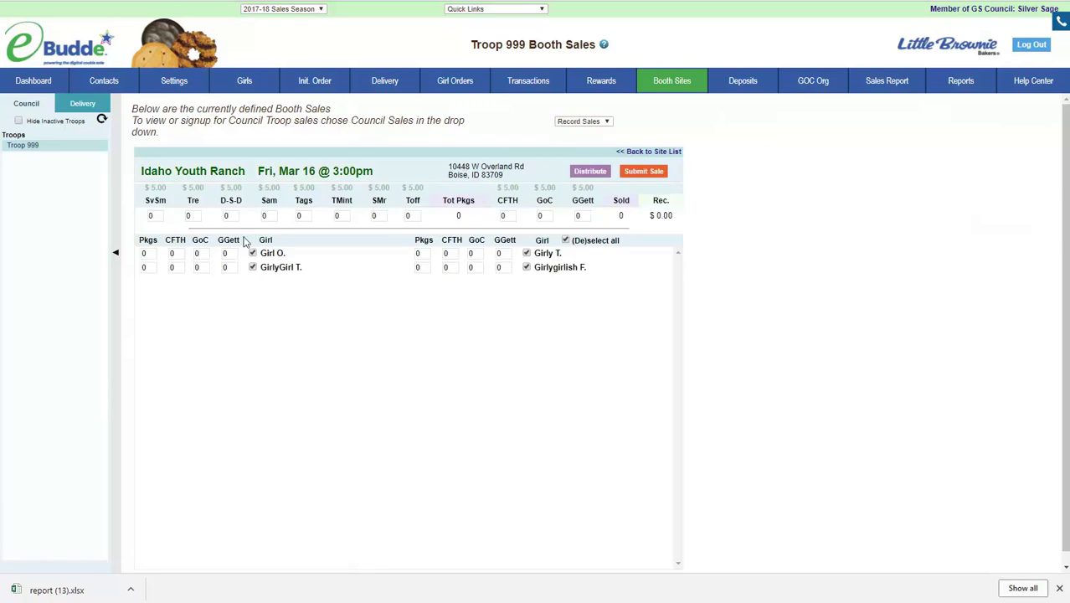
Enter booth sale quantities of 20 Tre, 20 D-S-D, 69 Sam, 23 Tags and 15 TMint
mouse_move(199, 216)
left_mouse_down()
mouse_move(177, 218)
mouse_move(203, 220)
left_mouse_up()
type("2020")
left_click(269, 216)
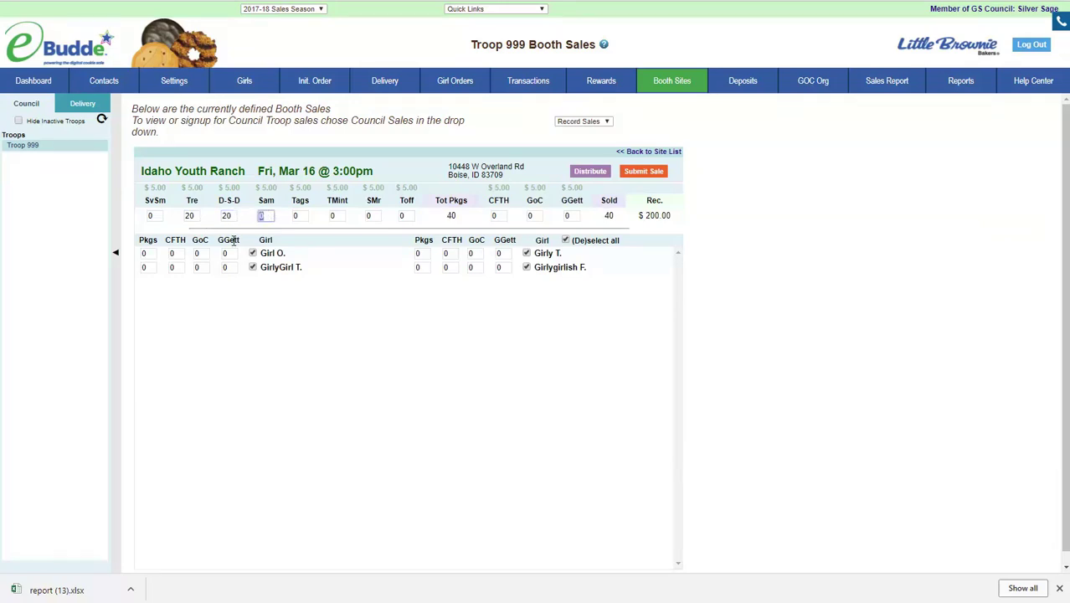
left_click(299, 218)
type("23")
left_click(339, 215)
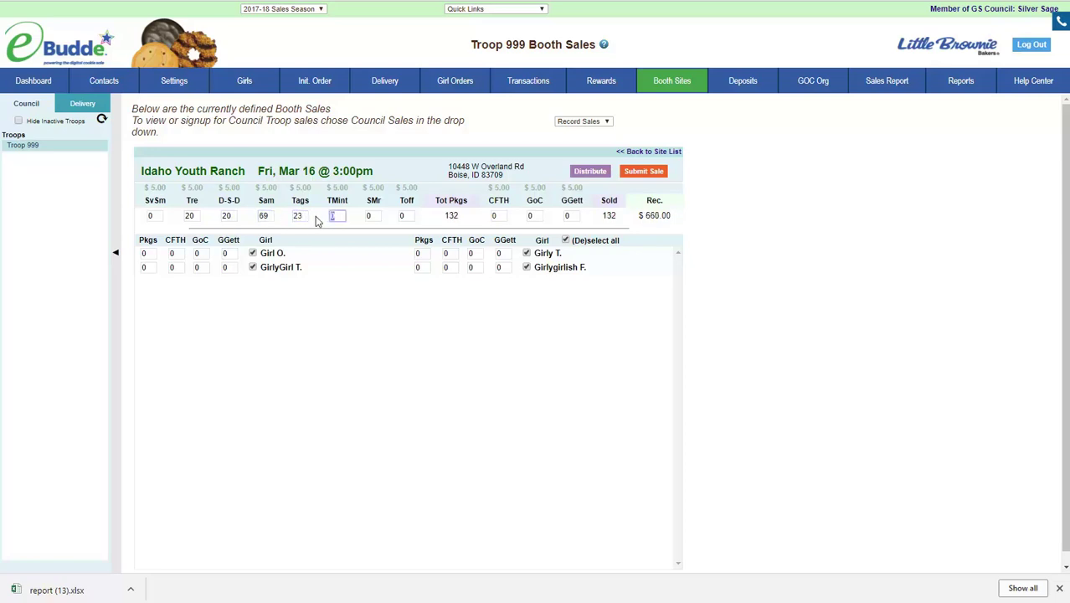
type("15")
Reset the Friday booth sale's Tre, D-S-D, Sam, Tags and TMint quantities to 0
left_click(195, 216)
key("BackSpace")
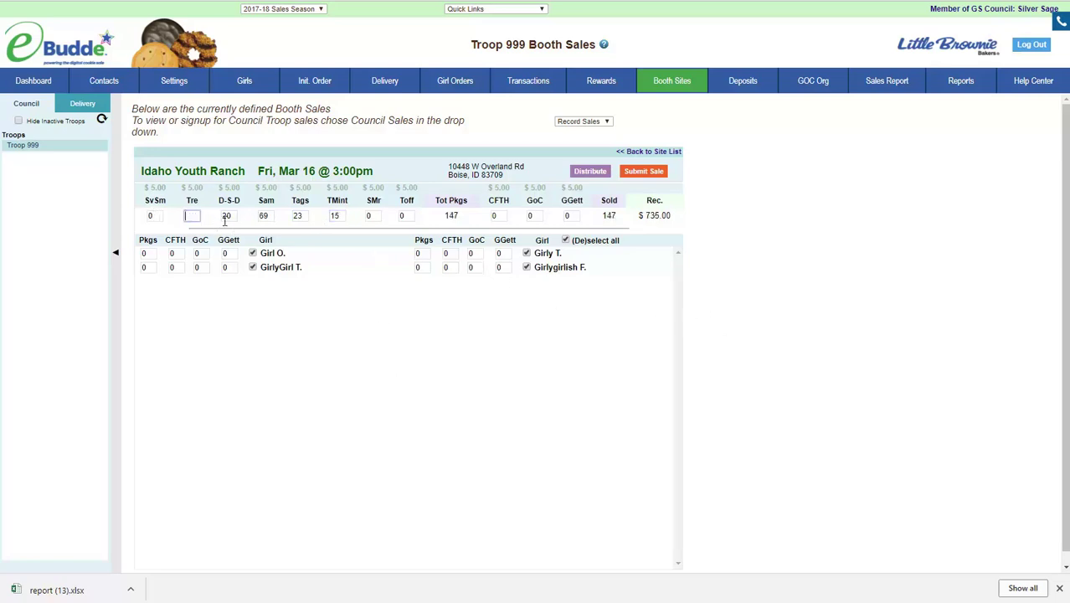
left_click(589, 186)
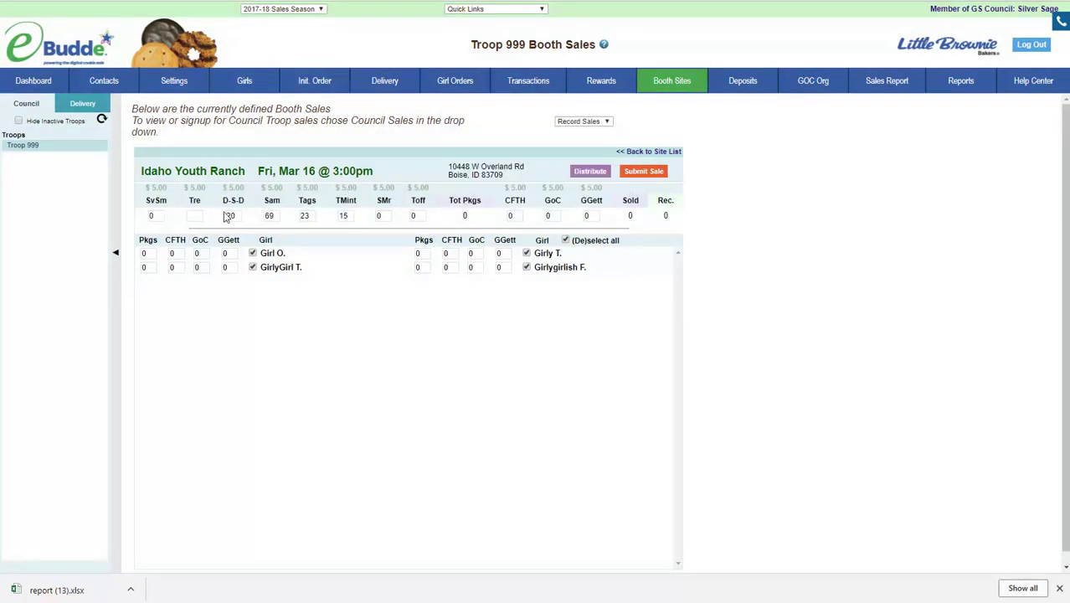
type("0")
key("Tab")
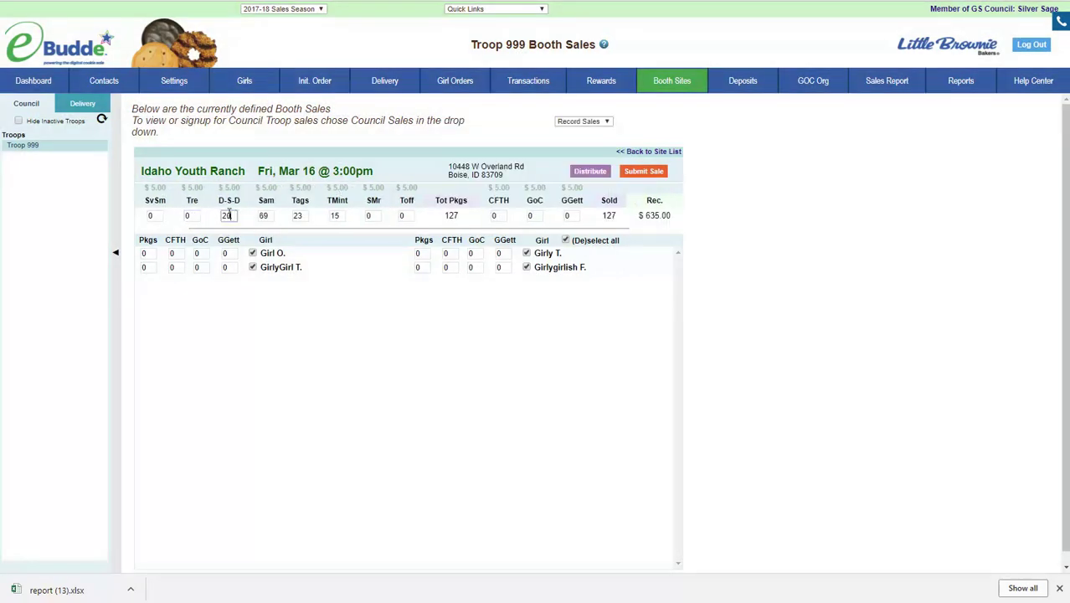
type("0")
key("Tab")
type("0")
key("Tab")
type("0")
key("Tab")
type("0")
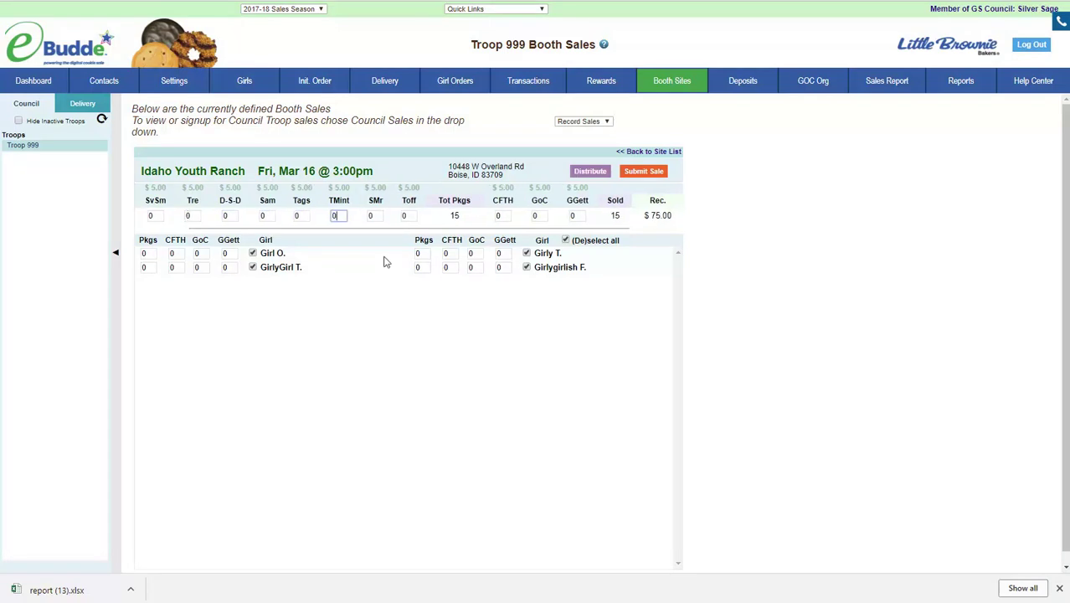
left_click(409, 215)
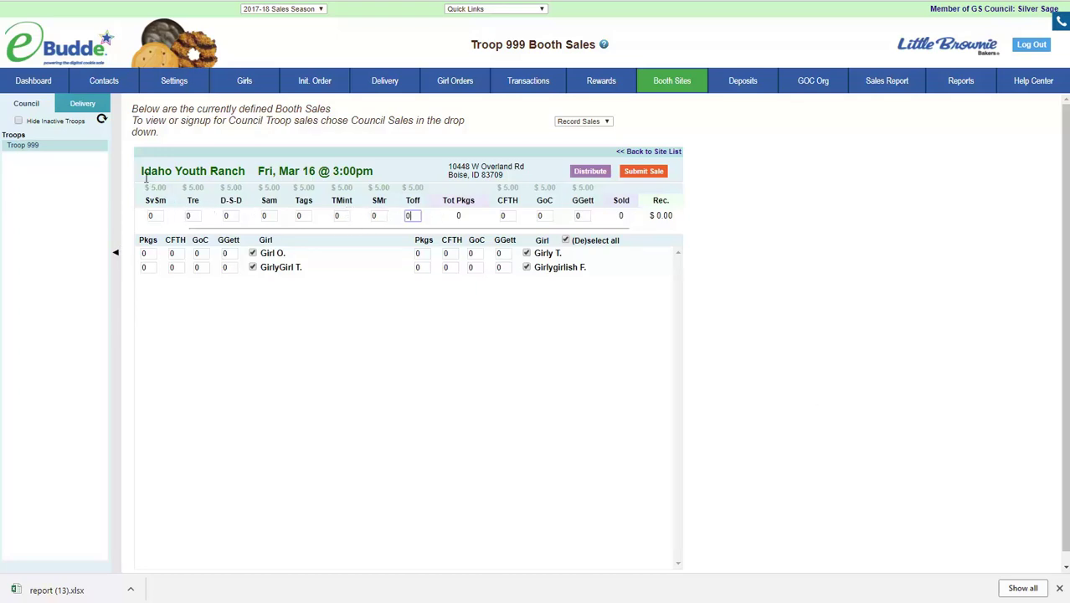
Set the Friday sale's TMint to 176, exclude the second girl, distribute the packages and submit the sale
left_click(340, 216)
left_click(439, 429)
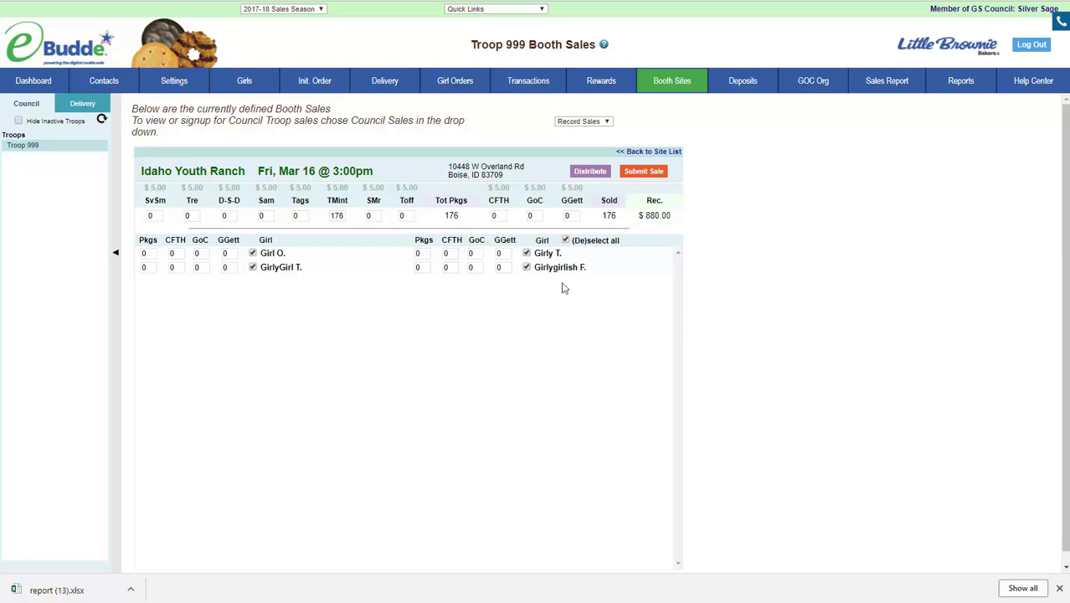
left_click(527, 253)
left_click(592, 172)
left_click(643, 171)
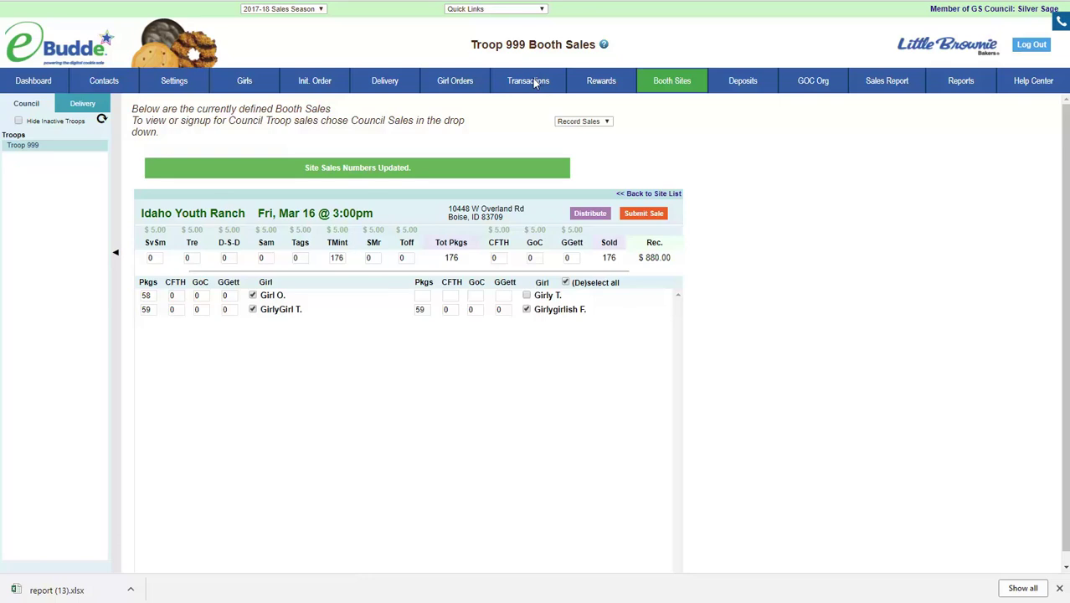
Review the girl sales summary and open the Idaho Youth Ranch booth sale of Sat, Mar 17 for recording
left_click(450, 81)
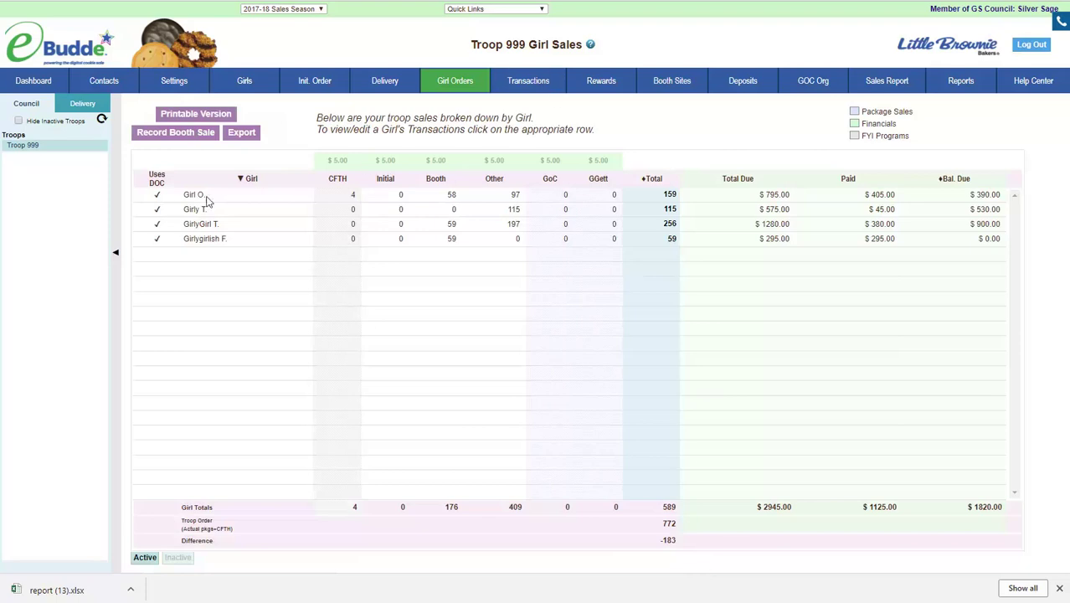
left_click(192, 136)
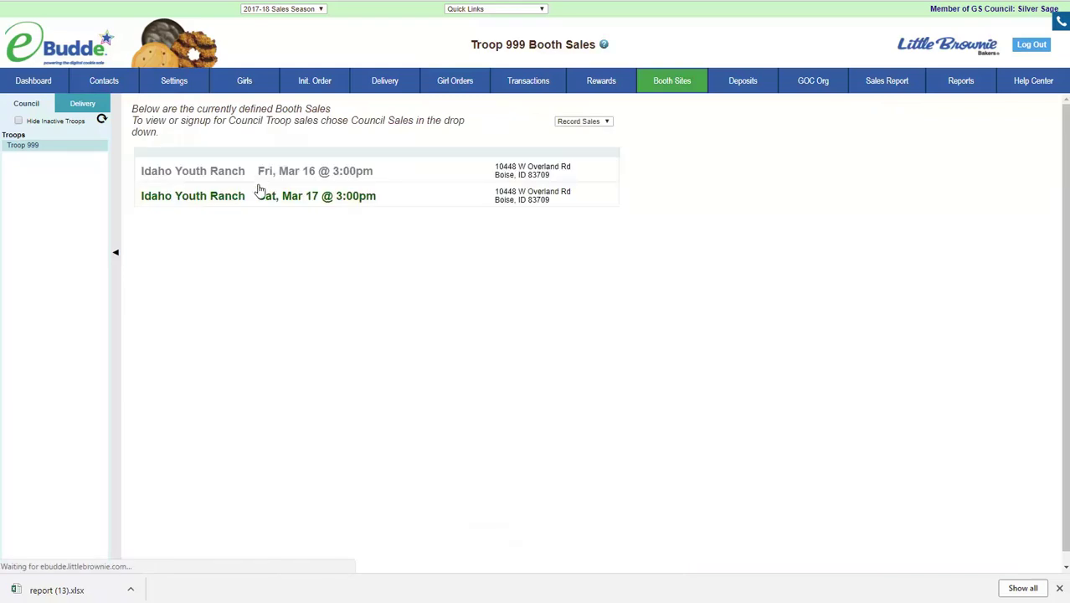
left_click(294, 199)
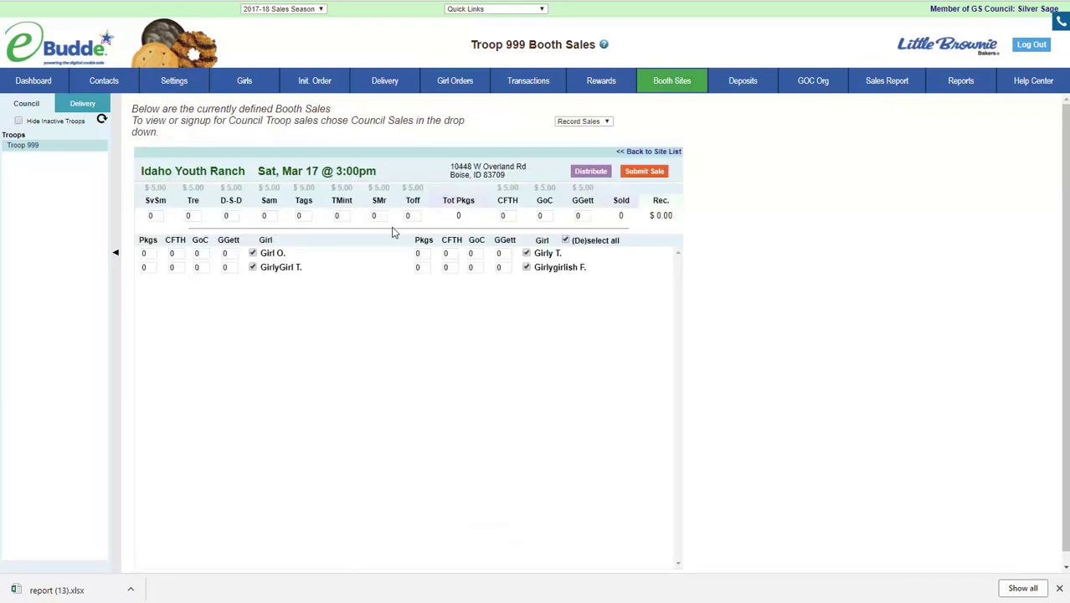
Set the Saturday sale's TMint to 117, exclude the first and third girls, and distribute the packages
left_click(340, 216)
left_click(253, 254)
left_click(253, 267)
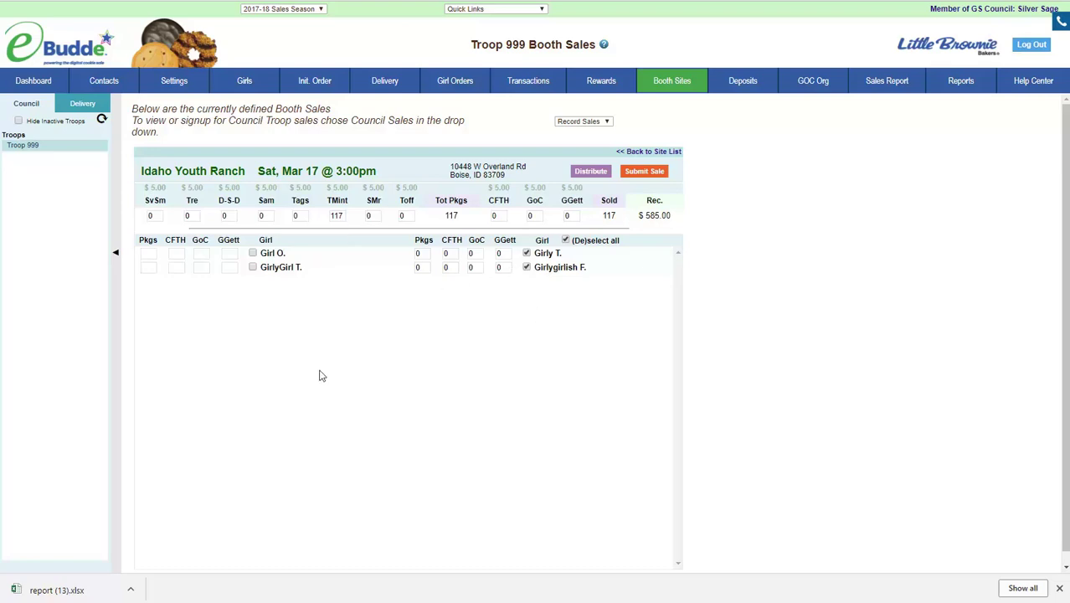
left_click(586, 171)
Set the fourth girl's Pkgs to 50 and GoC to 9, and try to submit the Saturday sale
left_click_drag(430, 266, 399, 267)
left_click(474, 266)
left_click(642, 174)
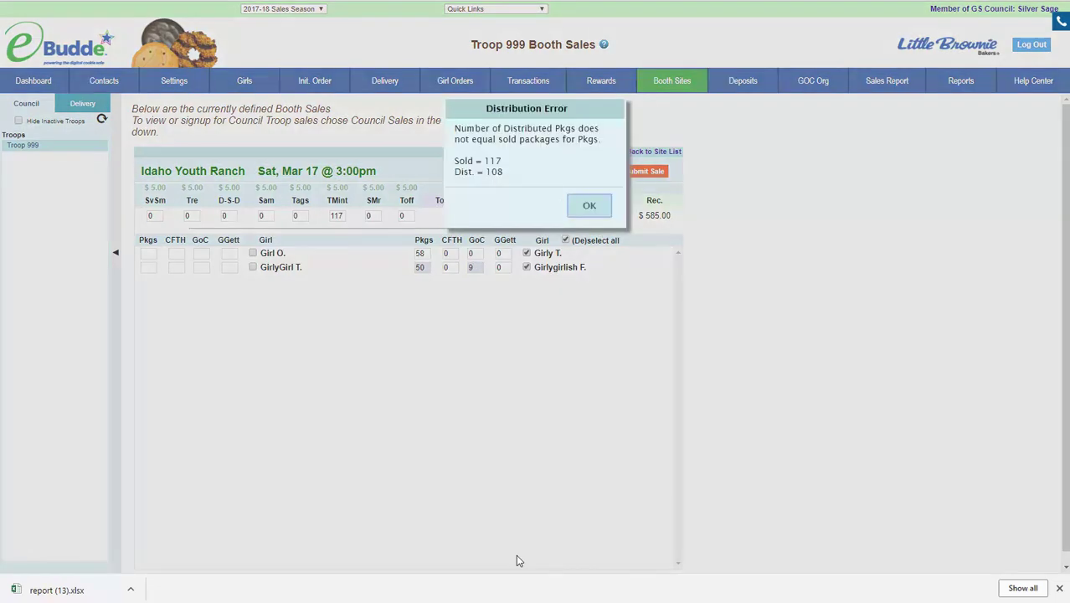
left_click(591, 207)
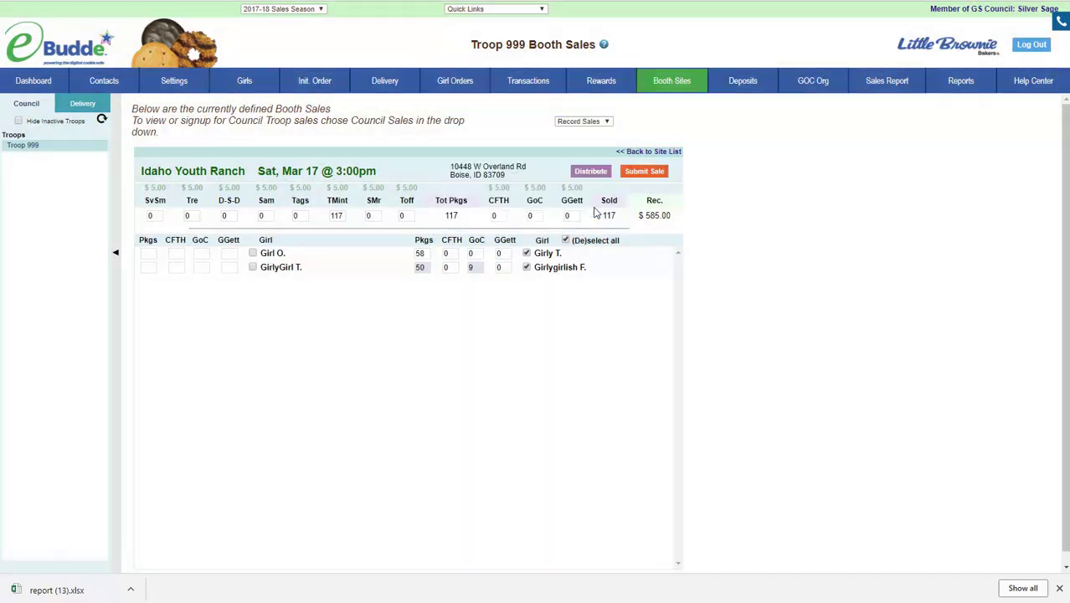
Recheck the fourth girl's Pkgs and GoC entries and try again to submit the Saturday sale
double_click(474, 267)
left_click(412, 301)
left_click(422, 266)
left_click(453, 269)
left_click(640, 175)
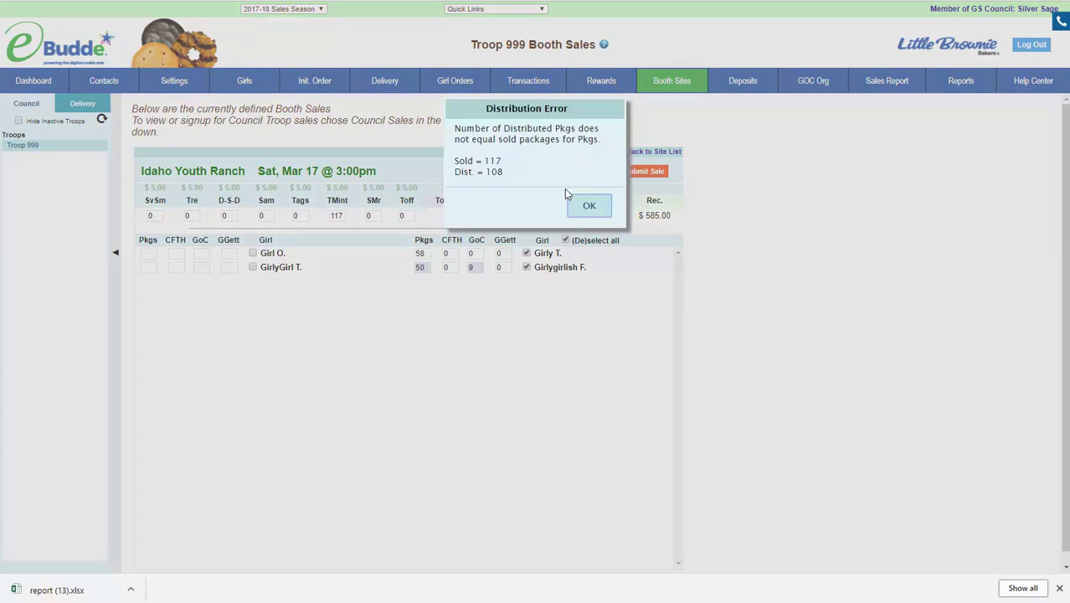
left_click(588, 207)
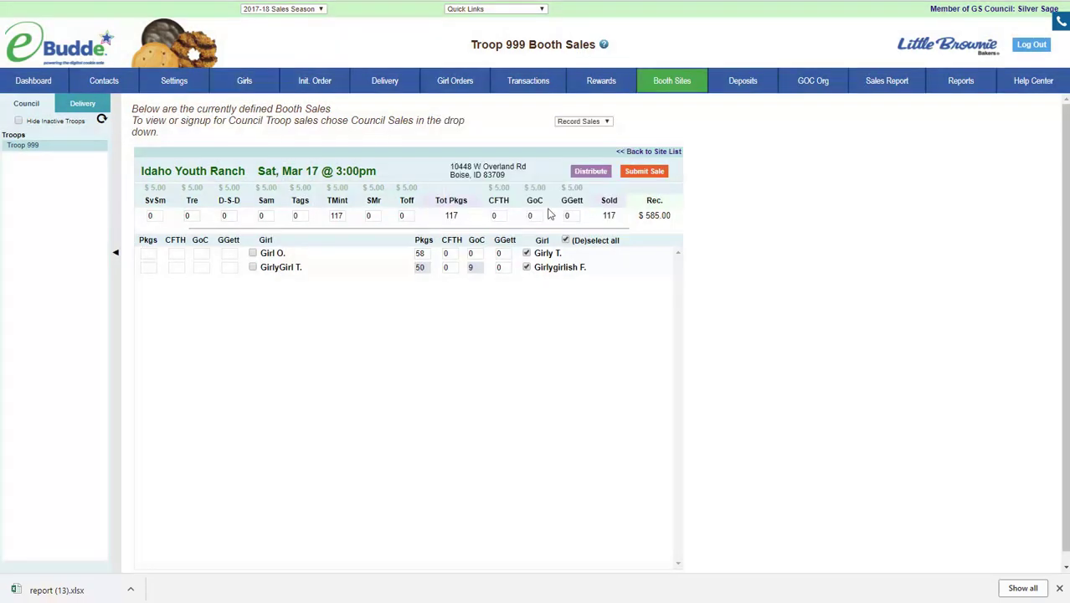
double_click(472, 266)
left_click(642, 174)
left_click(589, 205)
Re-enter 9 as the fourth girl's GoC and redistribute the Saturday sale's packages
left_click(499, 267)
double_click(473, 267)
type("9")
left_click(590, 171)
key("Return")
Set the Saturday booth sale's overall GoC to 9 and TMint to 108
left_click(537, 216)
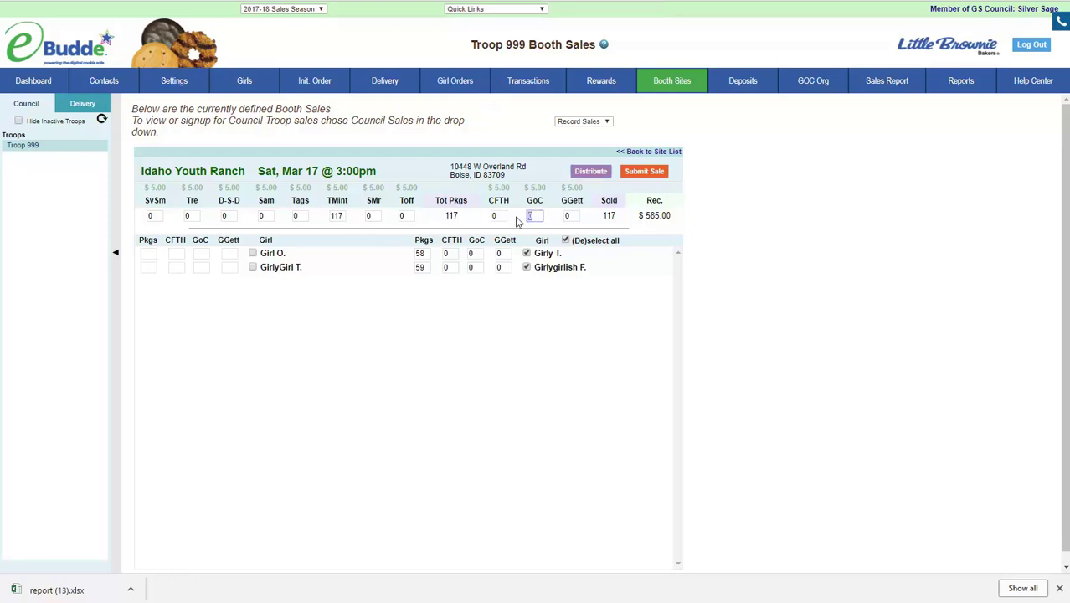
left_click(339, 216)
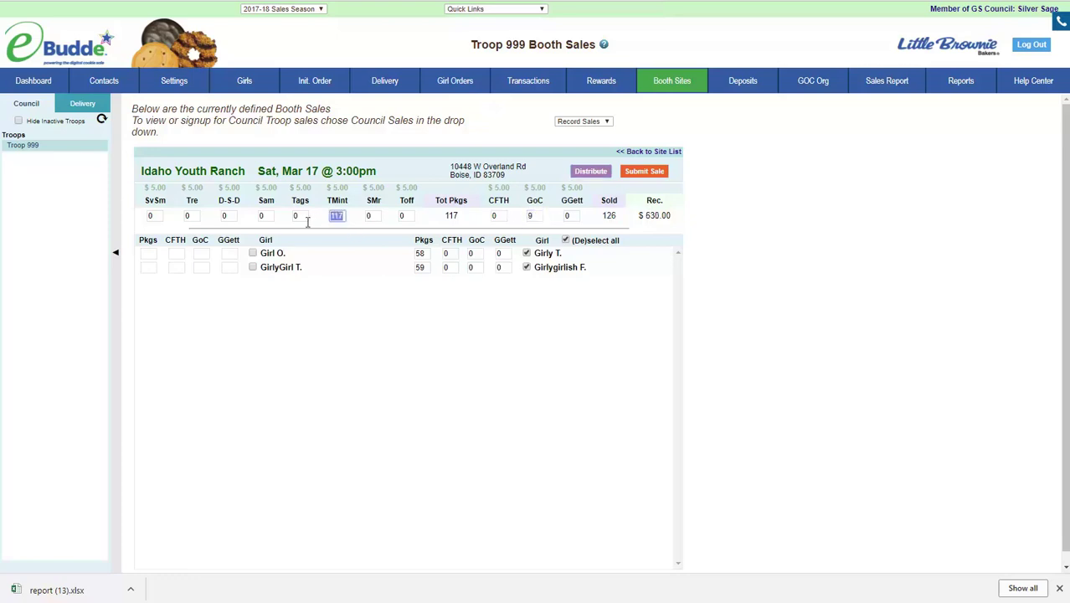
type("108")
Set the fourth girl's Pkgs to 50 and GoC to 9, and submit the Saturday sale
left_click(423, 266)
type("50")
left_click(474, 268)
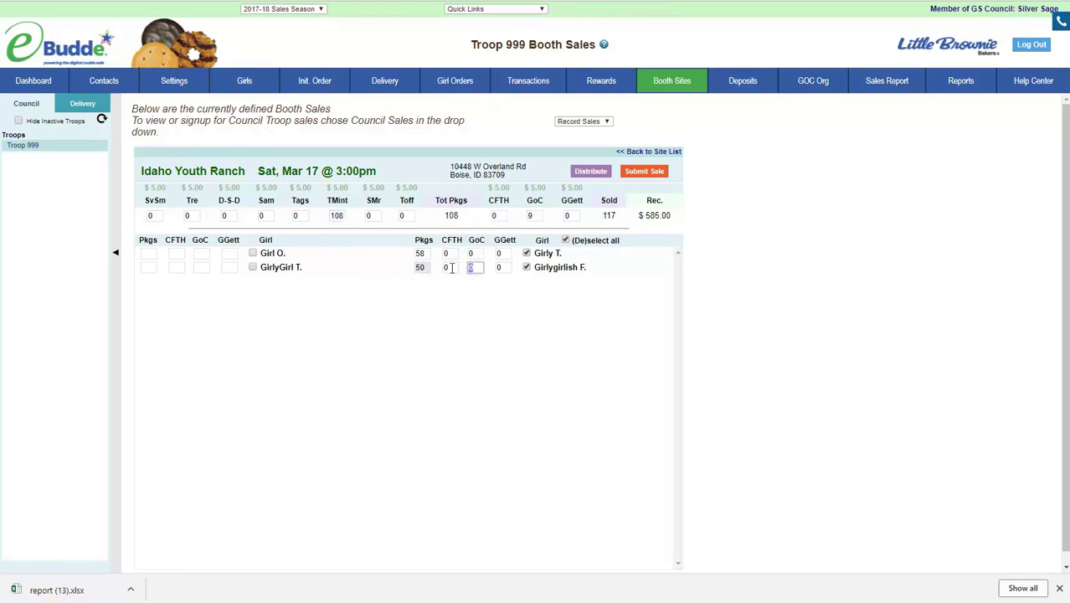
left_click(536, 373)
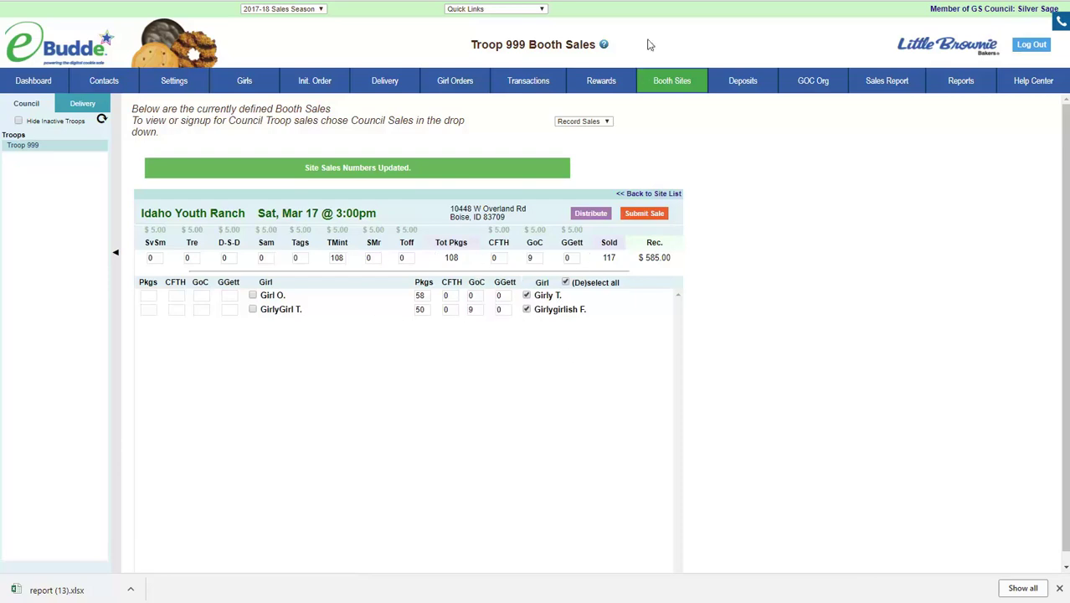
Review the updated girl sales summary and the booth sale entries in the fourth girl's transactions
left_click(672, 80)
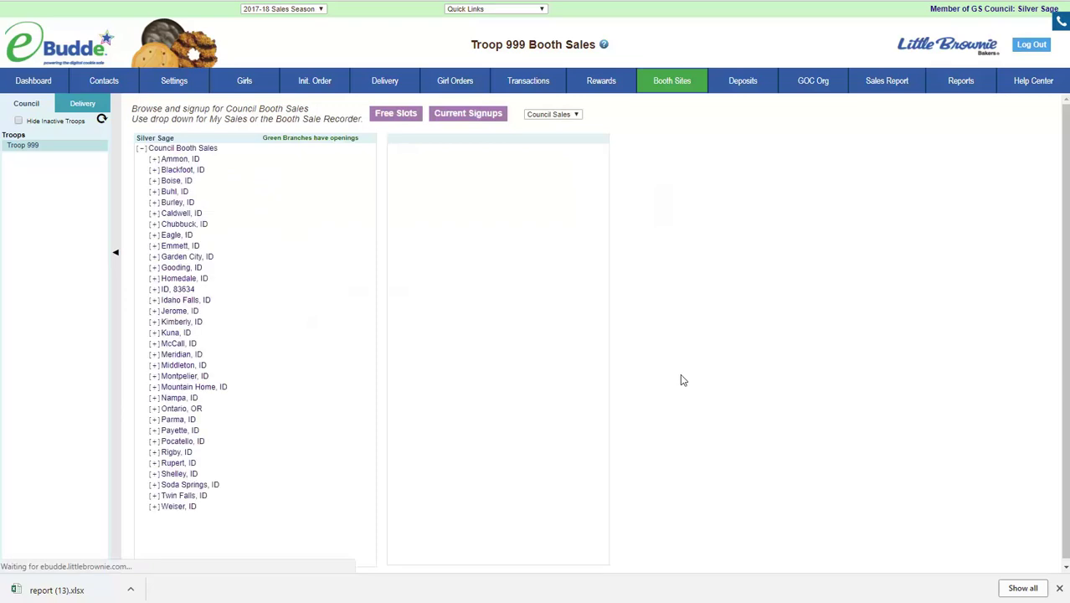
left_click(453, 80)
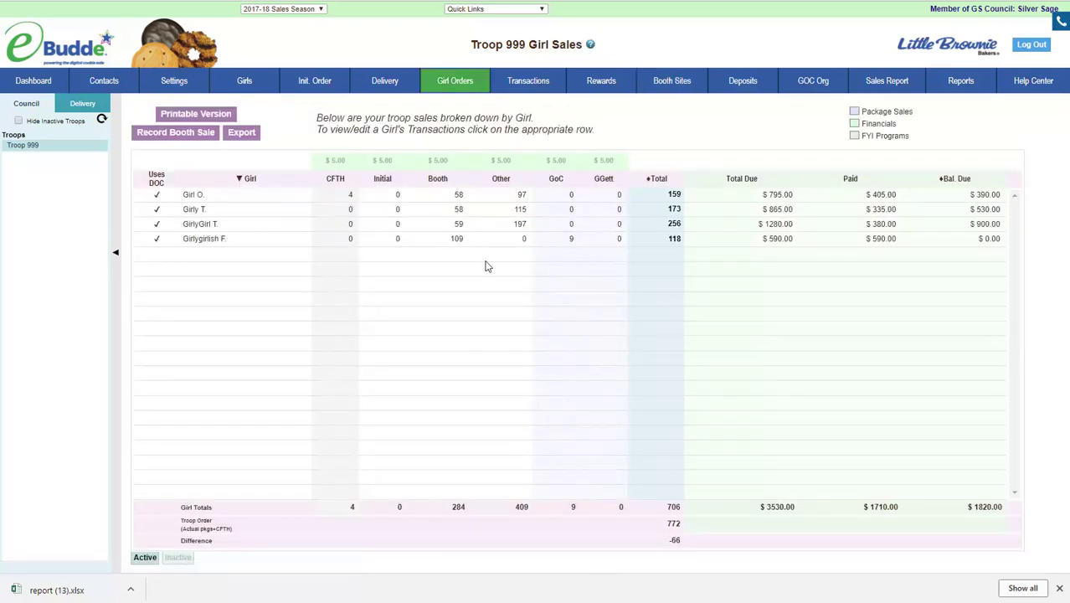
left_click(234, 241)
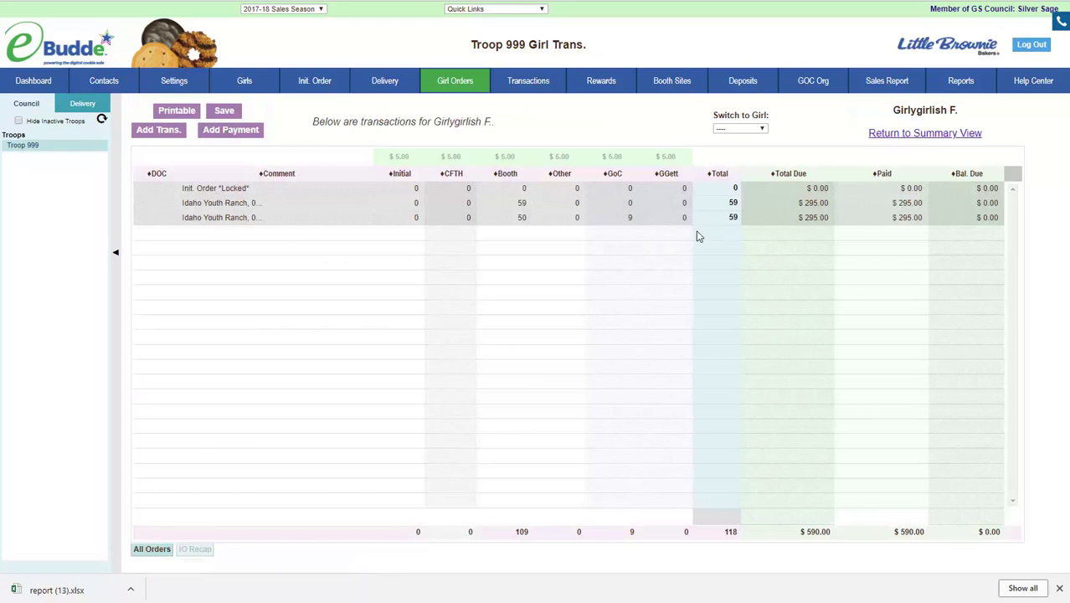
left_click(455, 80)
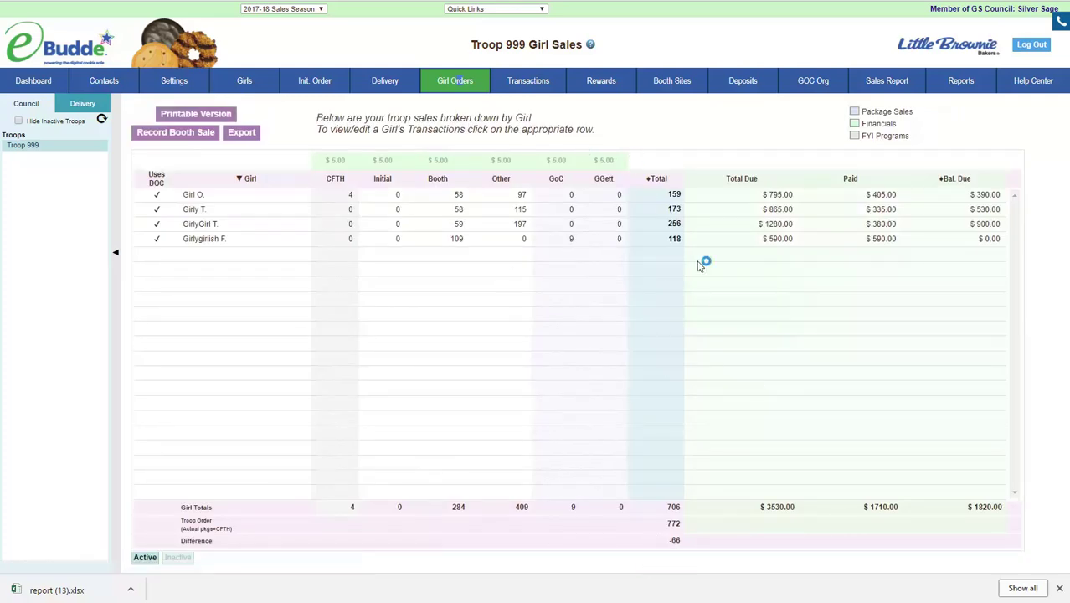
Add a "GOAL GETTER" transaction with 32 GGett packages to the first girl's transactions
left_click(201, 196)
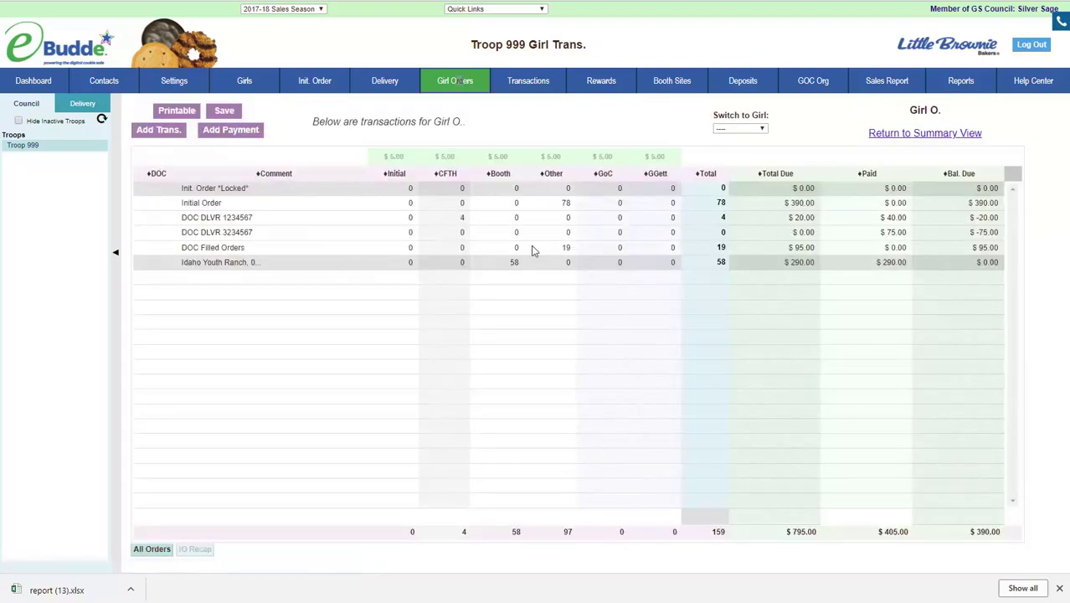
left_click(159, 130)
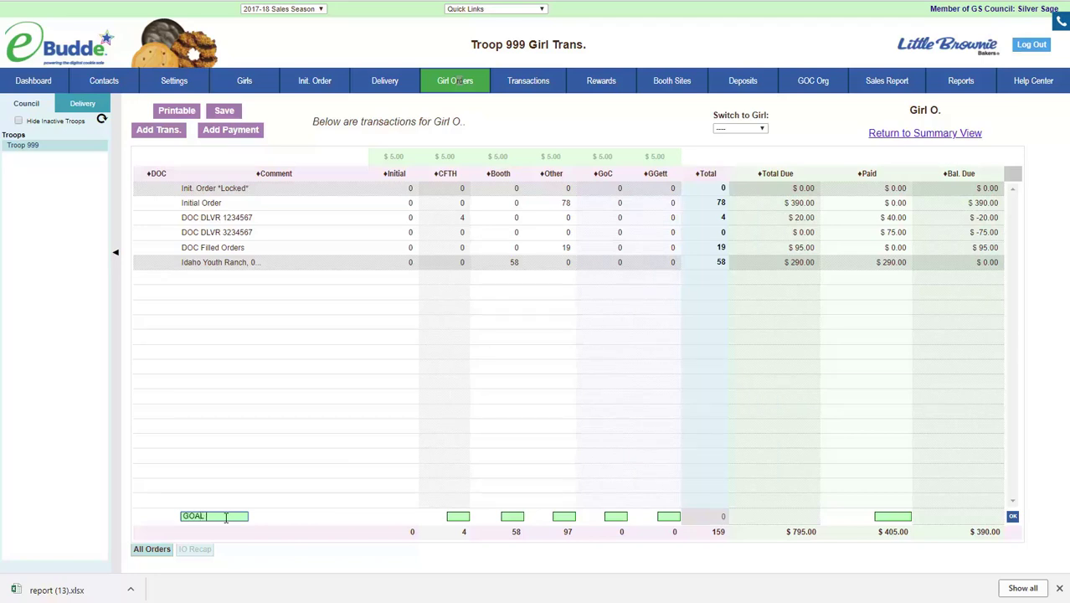
left_click(674, 517)
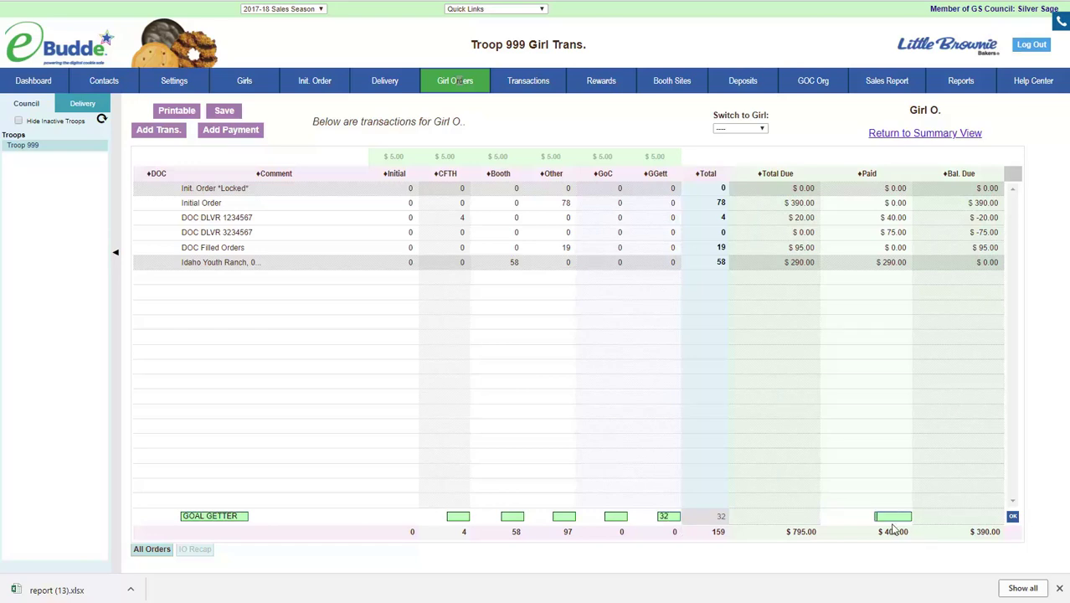
left_click(1012, 517)
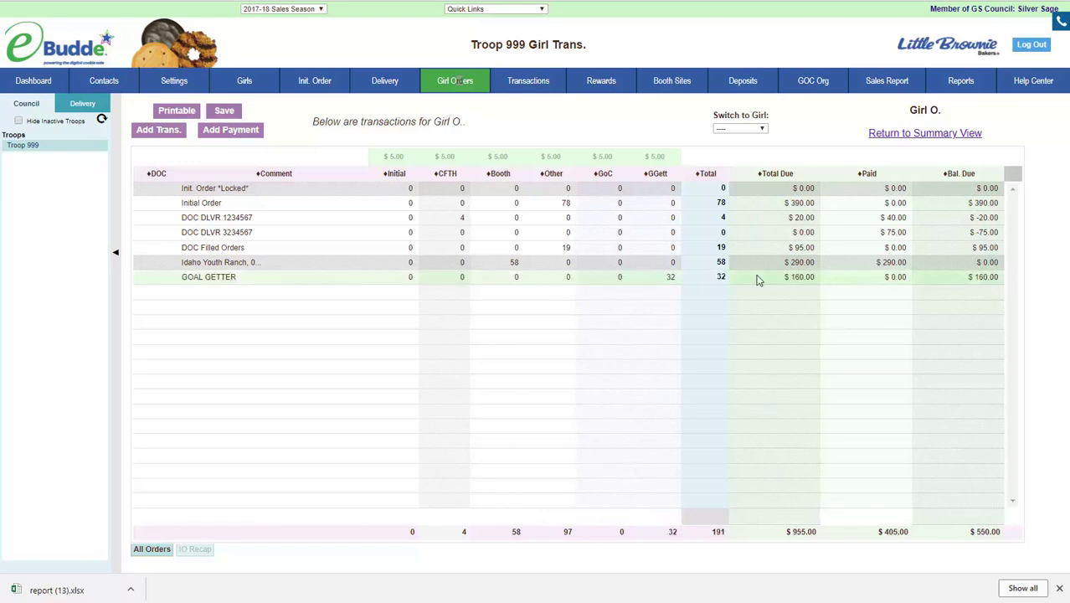
Set the Paid amount of the first girl's GOAL GETTER entry to 160, save, and return to the girl sales summary
left_click(893, 515)
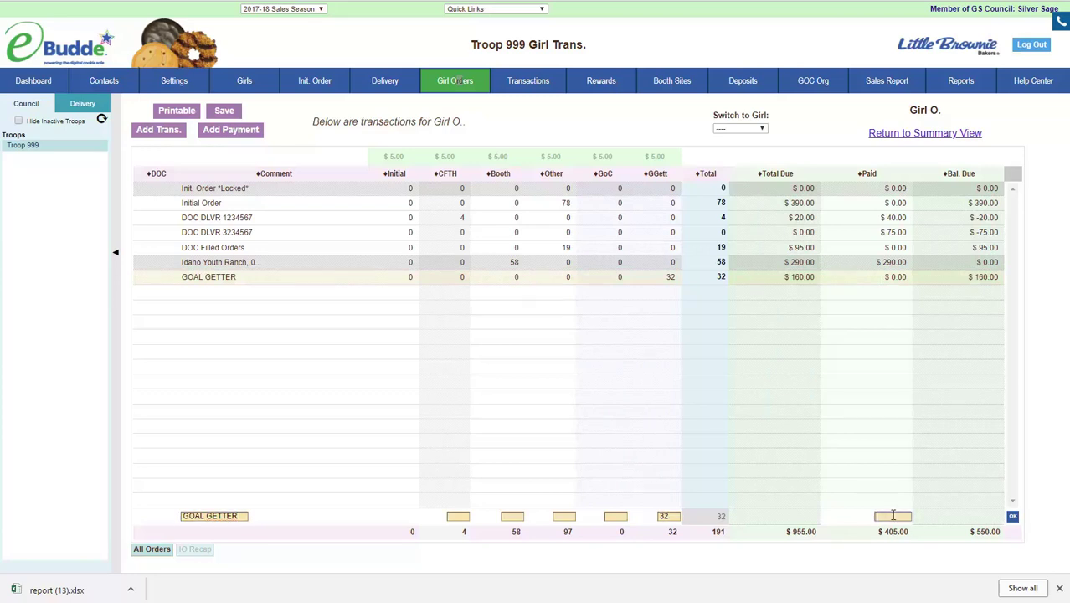
left_click(1013, 517)
left_click(226, 112)
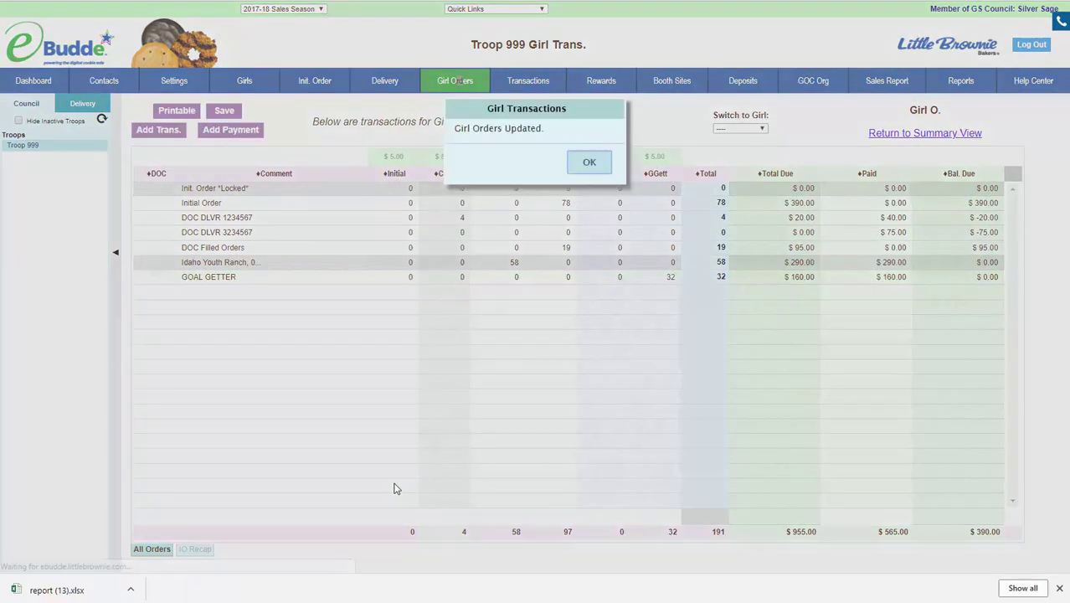
left_click(590, 165)
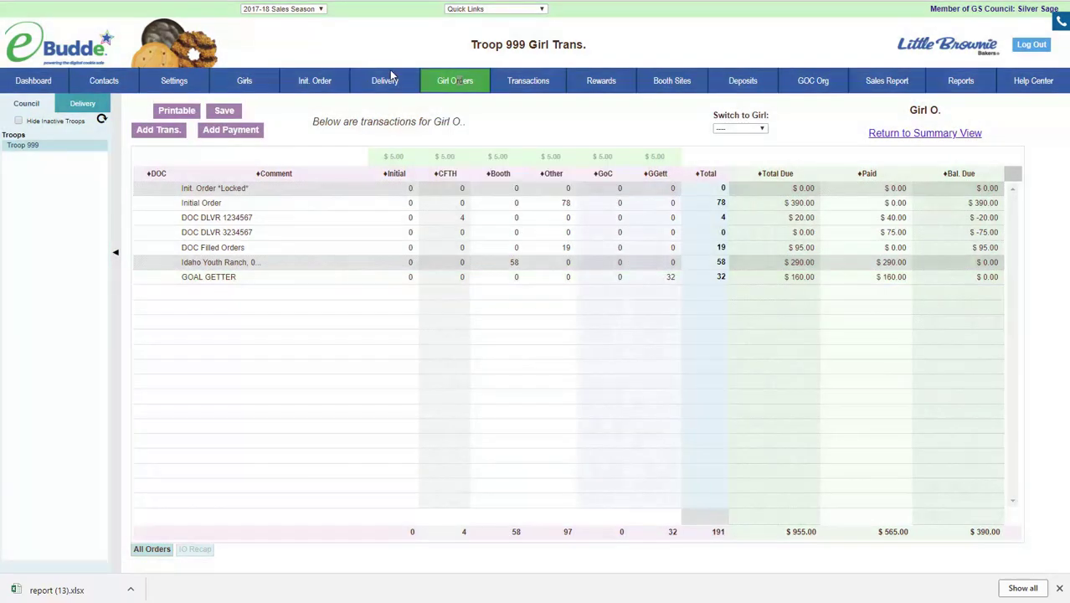
left_click(444, 81)
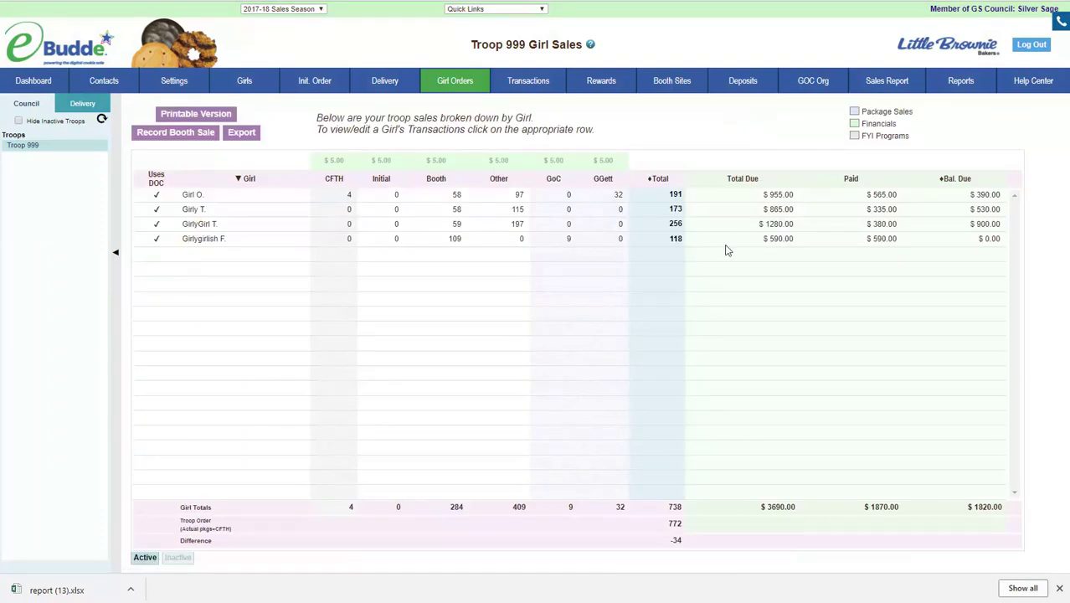
Add a "GOAL GETTER" transaction with 32 GGett packages to the second girl's transactions
left_click(224, 212)
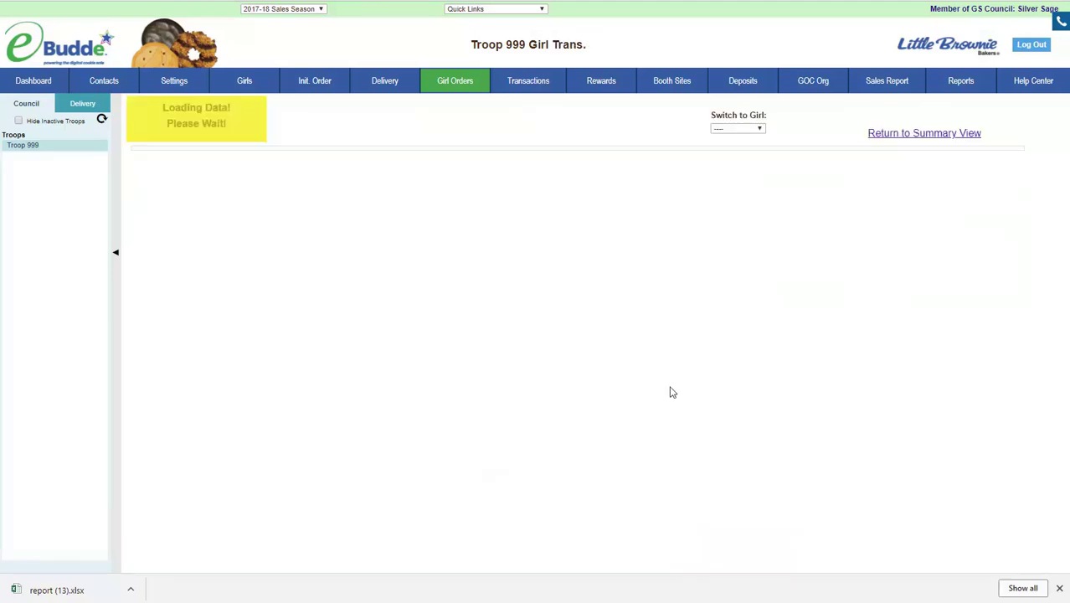
left_click(158, 132)
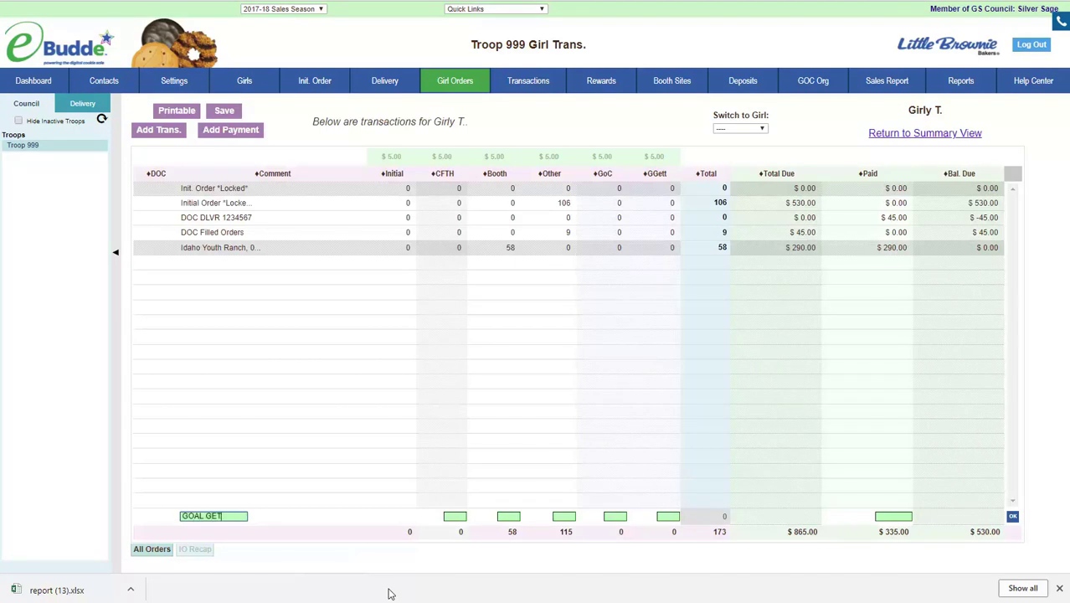
left_click(575, 515)
left_click(1013, 516)
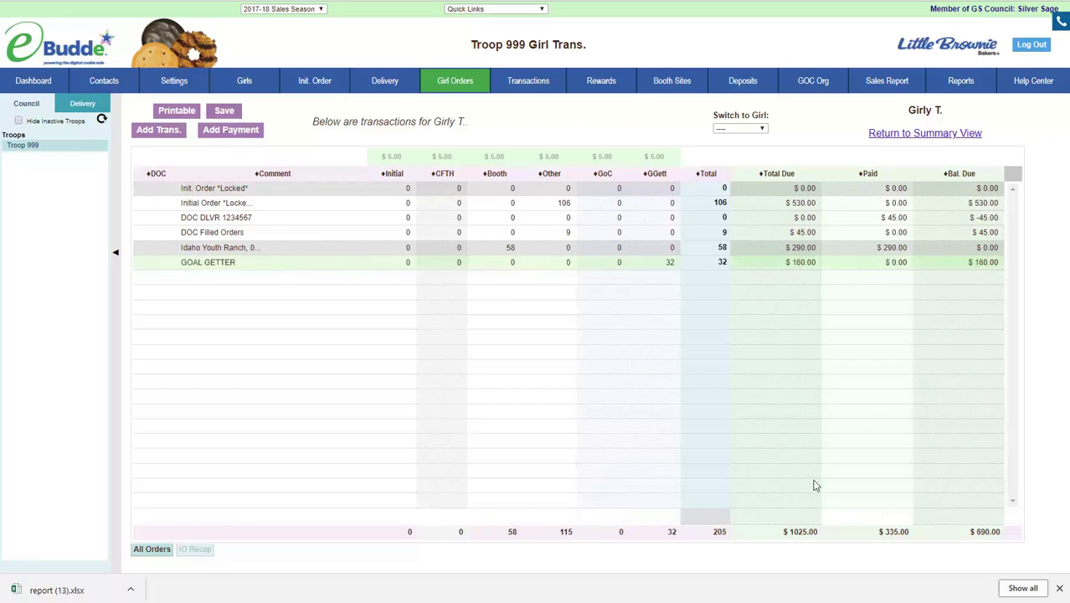
Set the Paid amount of the second girl's GOAL GETTER entry to 160, save, and return to the girl sales summary
left_click(790, 260)
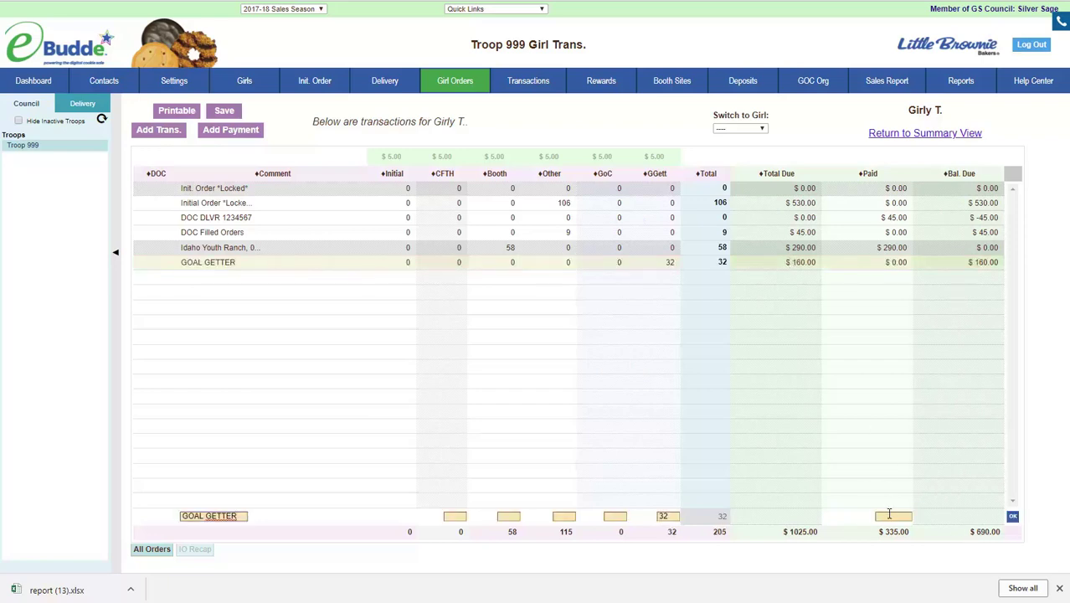
left_click(1012, 516)
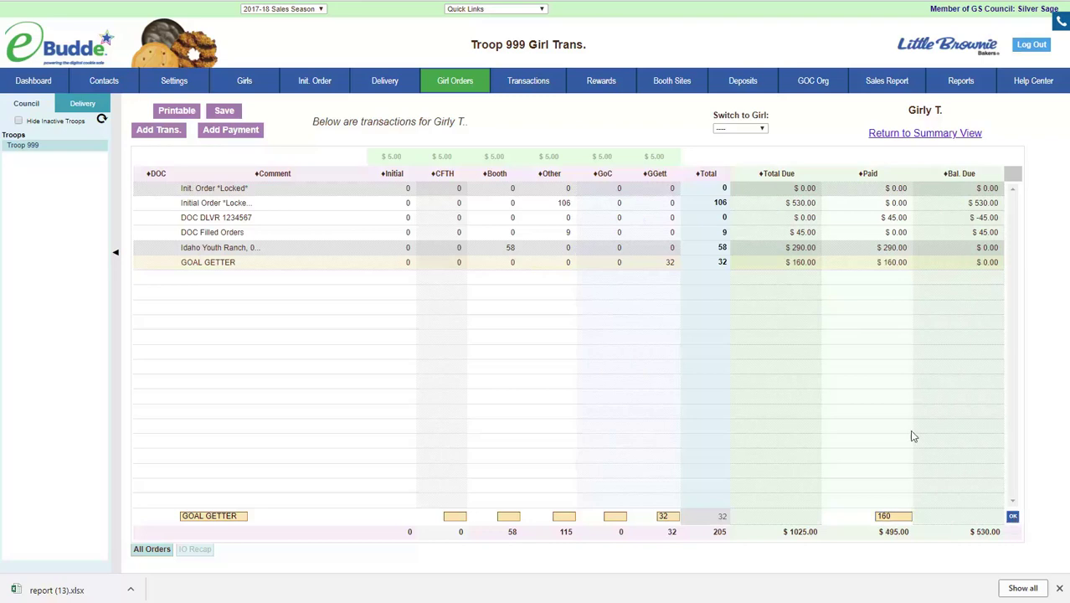
left_click(221, 114)
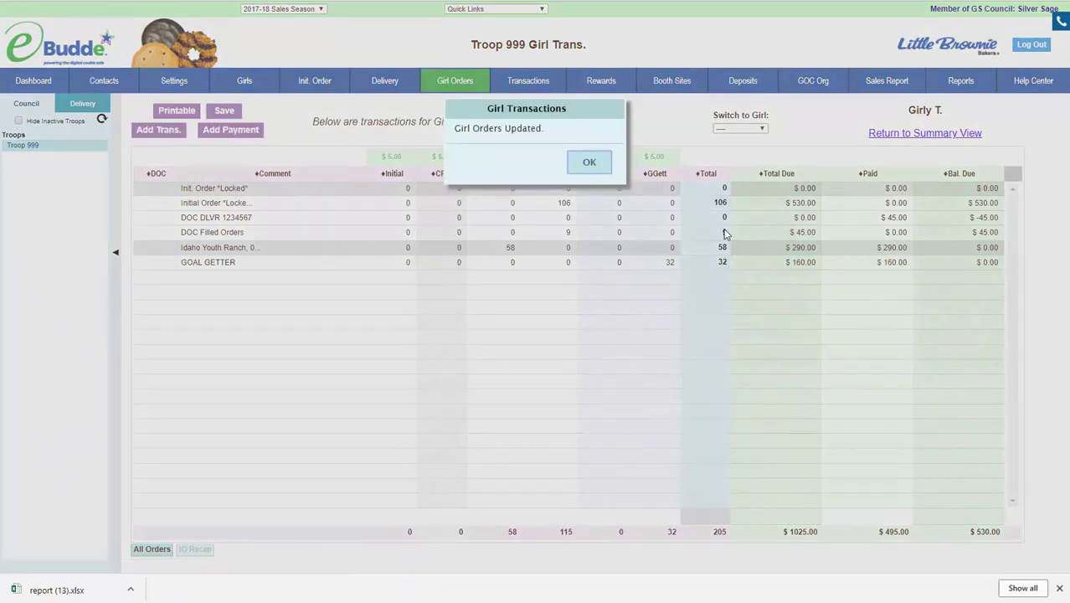
left_click(591, 163)
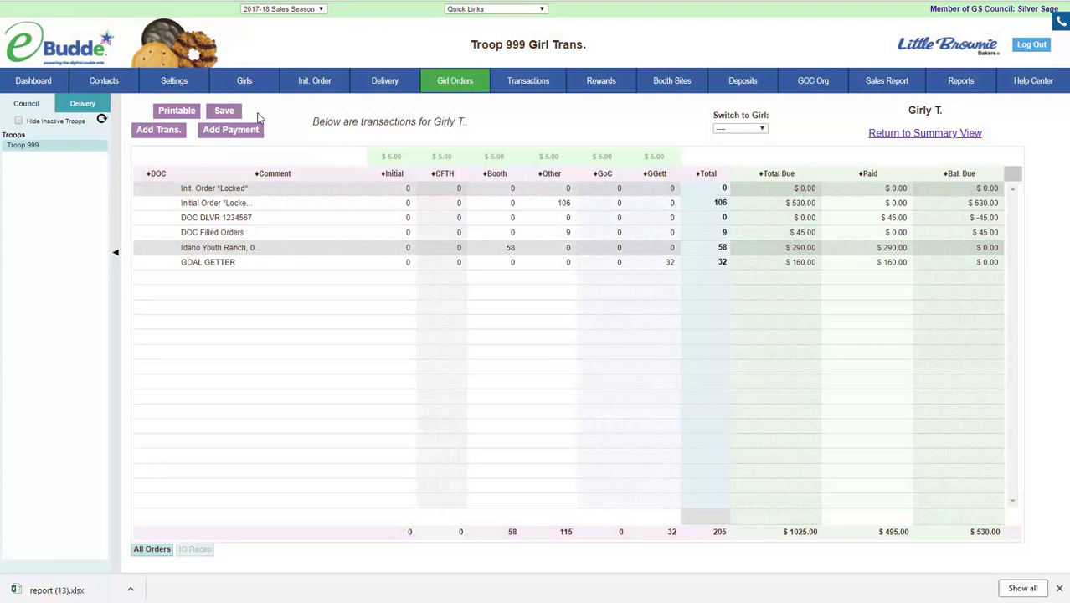
left_click(457, 81)
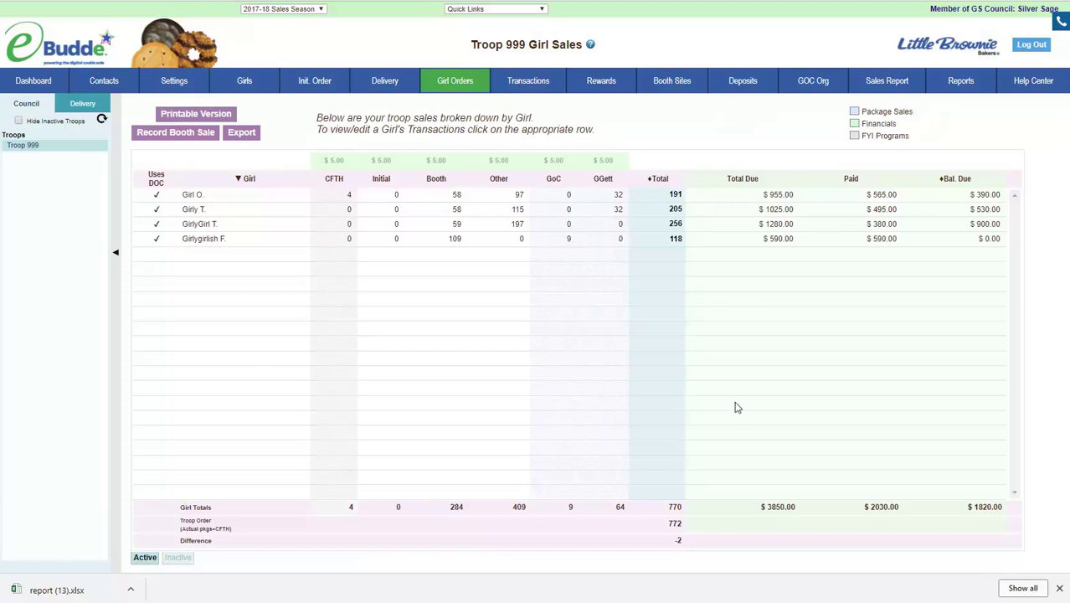
Start a new troop cookie transaction with 1 case of Samoas and 1 case of Thin Mints
left_click(536, 82)
left_click(735, 527)
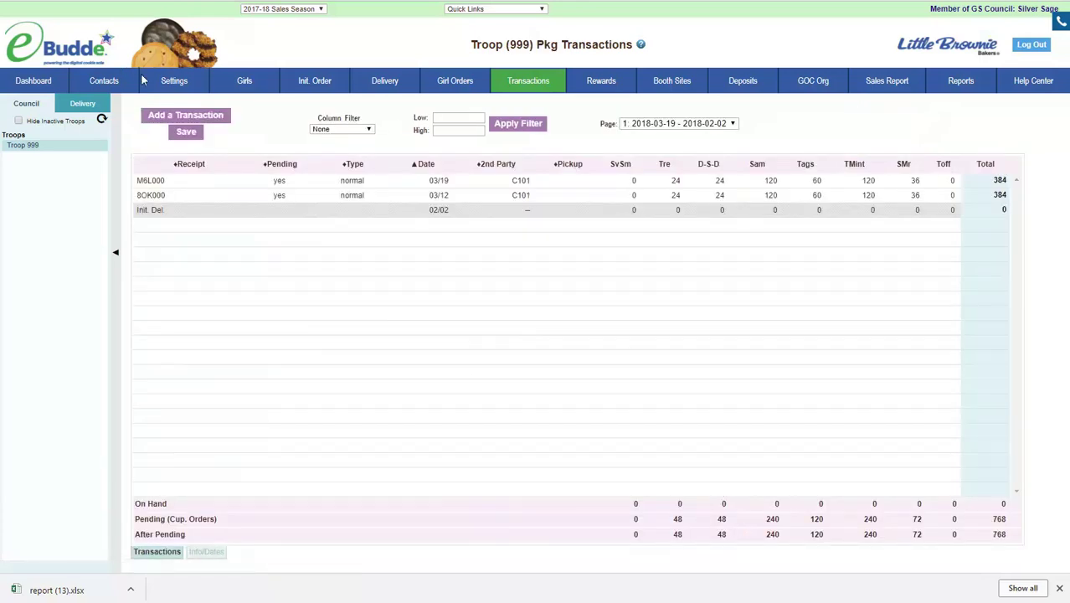
left_click(201, 117)
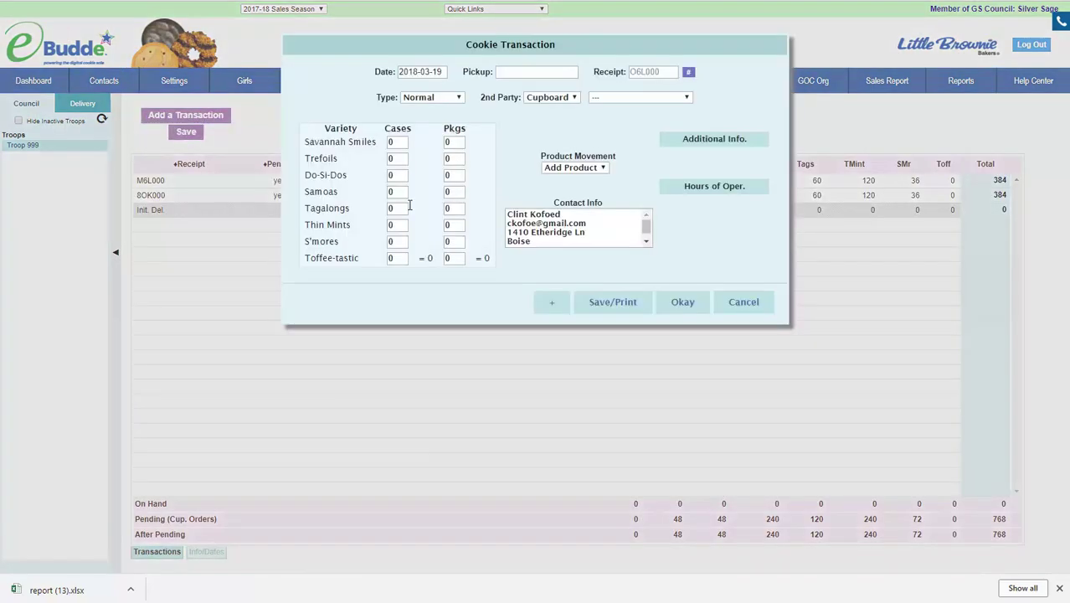
left_click(402, 225)
type("12")
left_click_drag(399, 225, 363, 230)
type("1")
left_click(400, 191)
type("1")
Choose 101-Boise (101) as the cookie transaction's cupboard and save the transaction
left_click(600, 97)
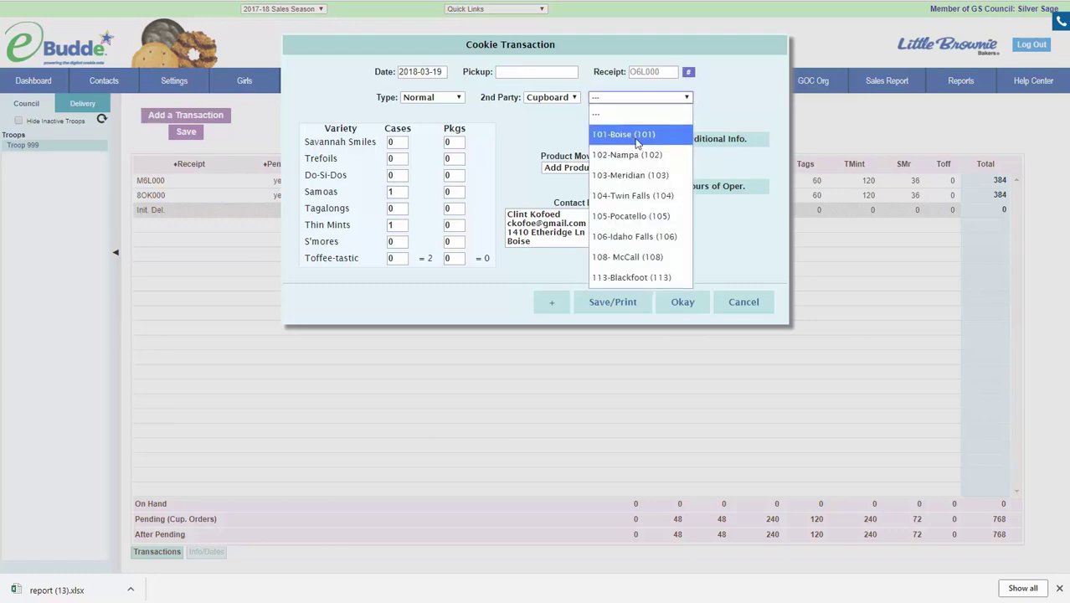
left_click(626, 139)
left_click(608, 369)
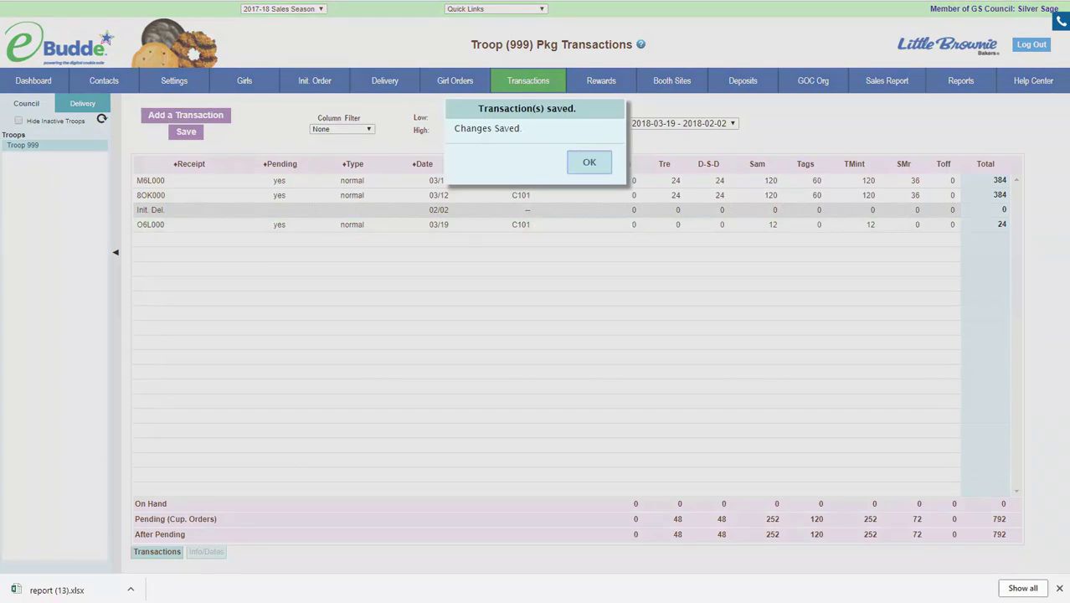
left_click(592, 165)
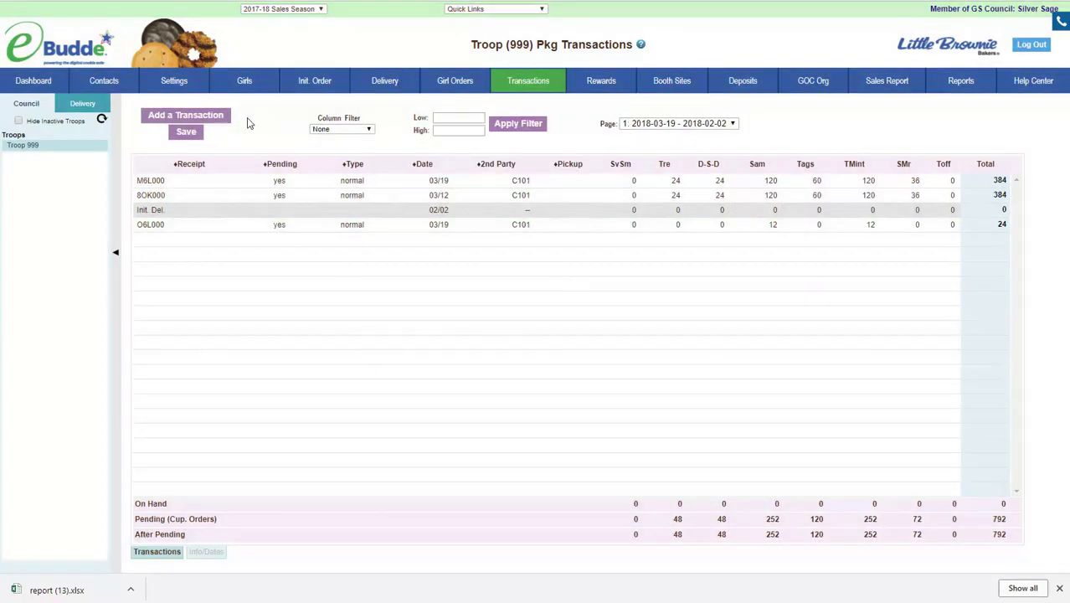
Add a "BUMP for Rewards" transaction with 9 Other packages for the first girl and save her orders
left_click(450, 80)
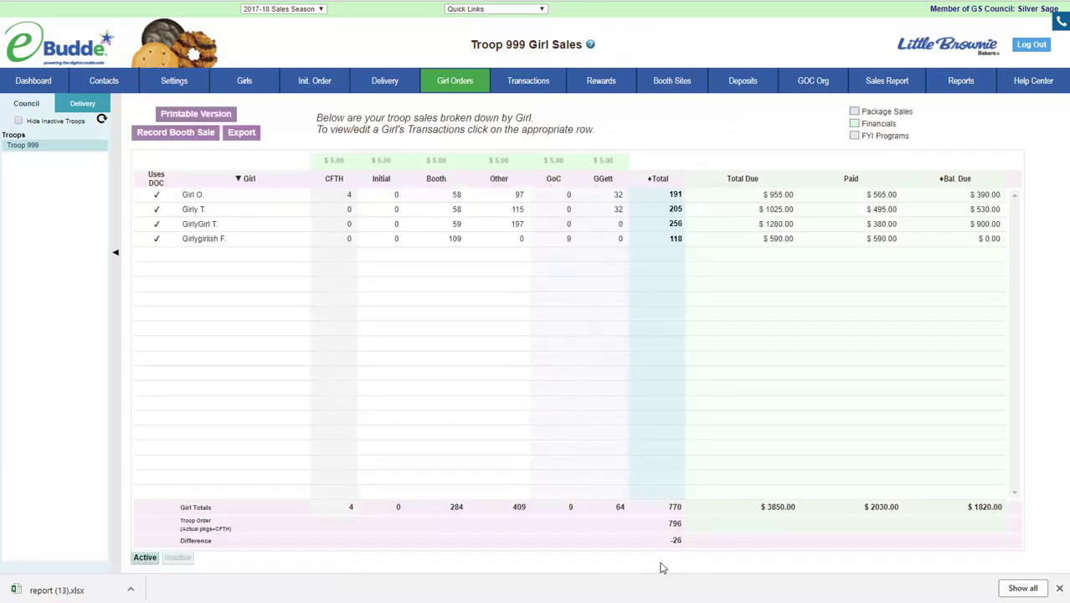
left_click(245, 196)
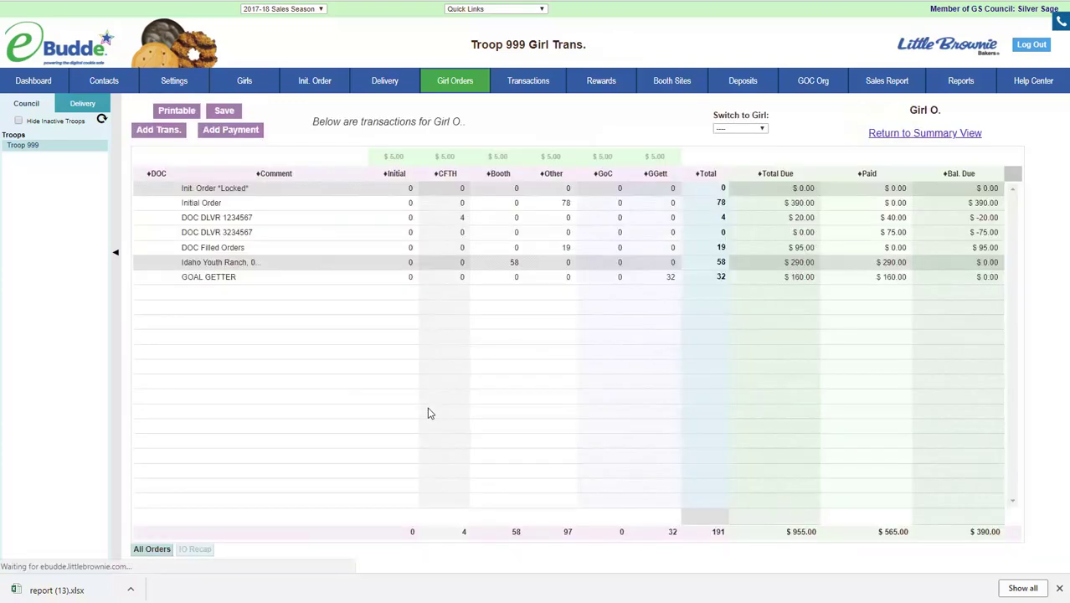
left_click(160, 131)
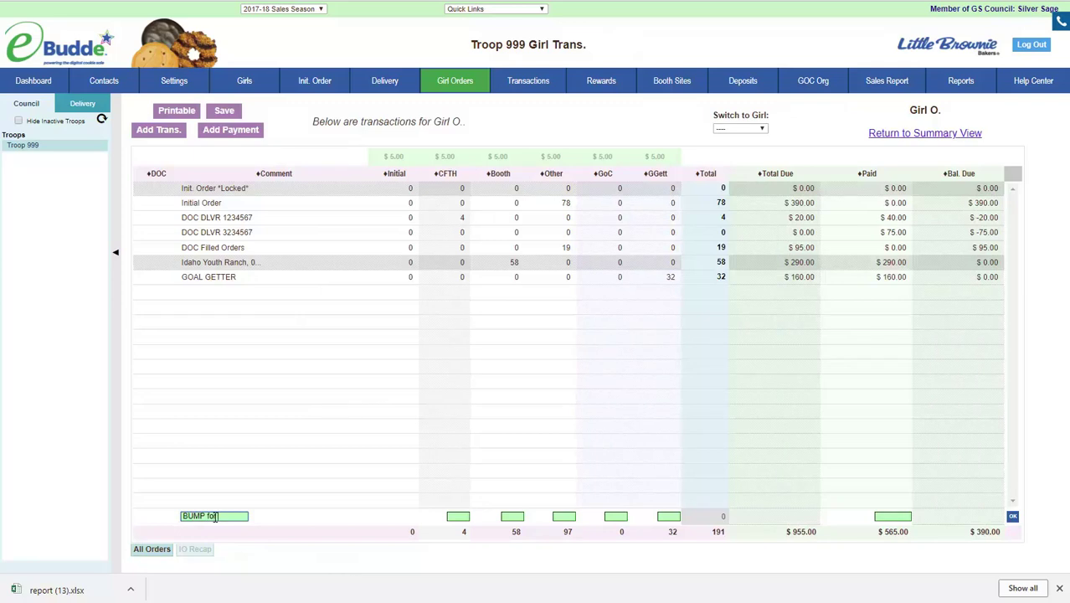
type("BUMP for Rewards")
left_click(570, 520)
left_click(894, 516)
left_click(1012, 517)
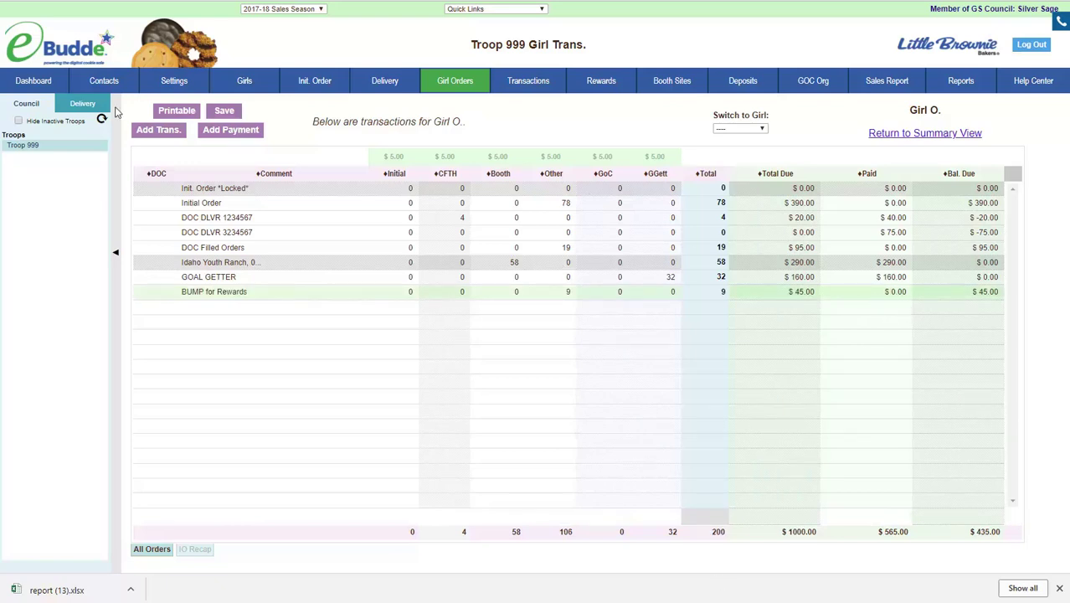
left_click(220, 114)
mouse_move(516, 602)
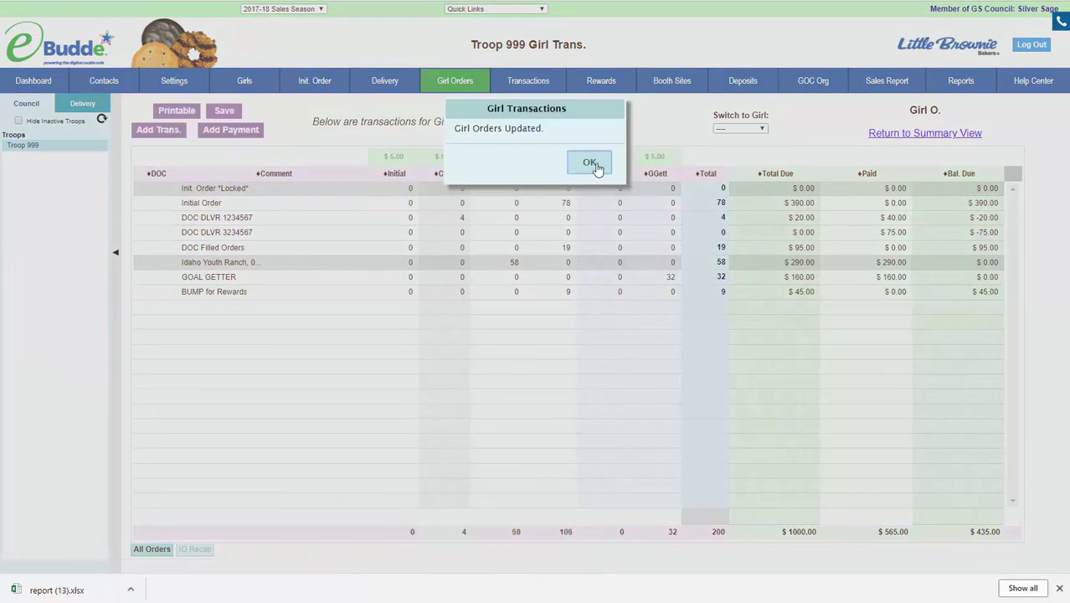
left_click(593, 166)
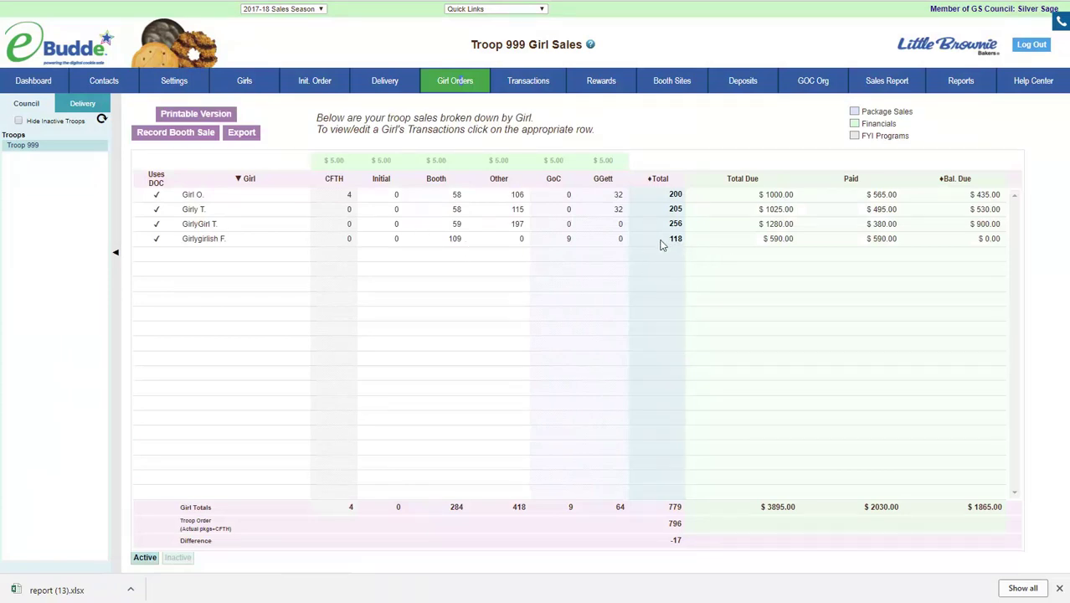
Add a "BUMP" transaction with 12 Other packages for the fourth girl, save it, and return to the girl sales summary
left_click(477, 238)
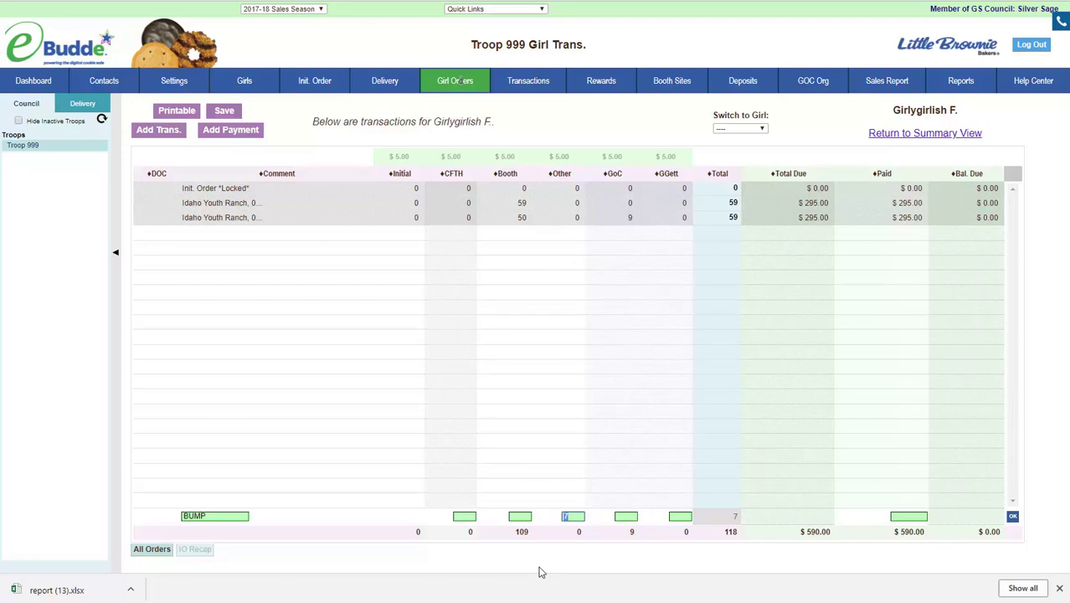
left_click(1013, 516)
left_click(231, 113)
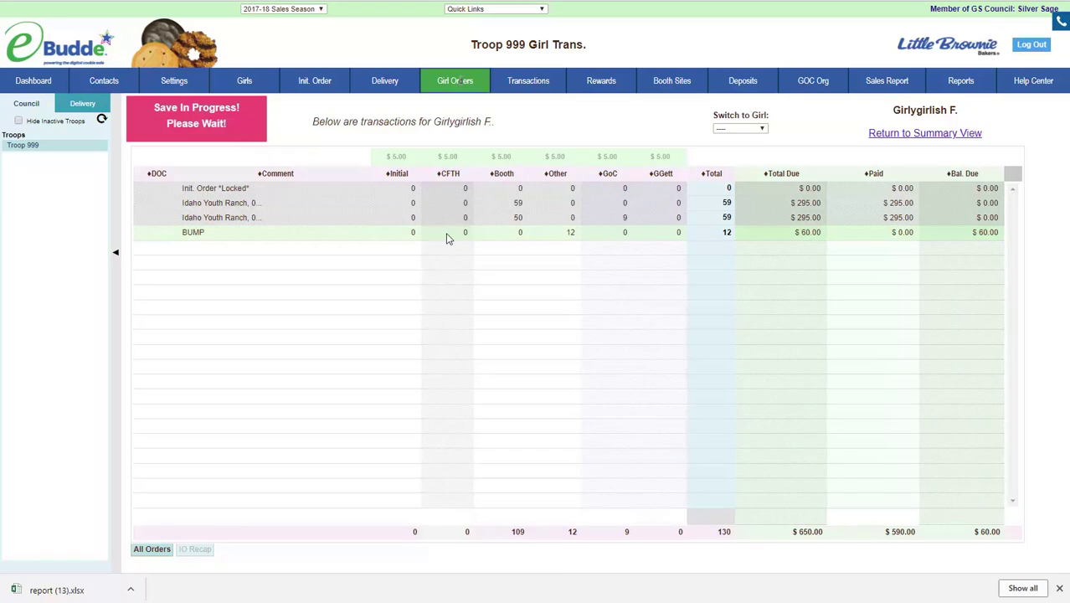
left_click(590, 162)
left_click(448, 81)
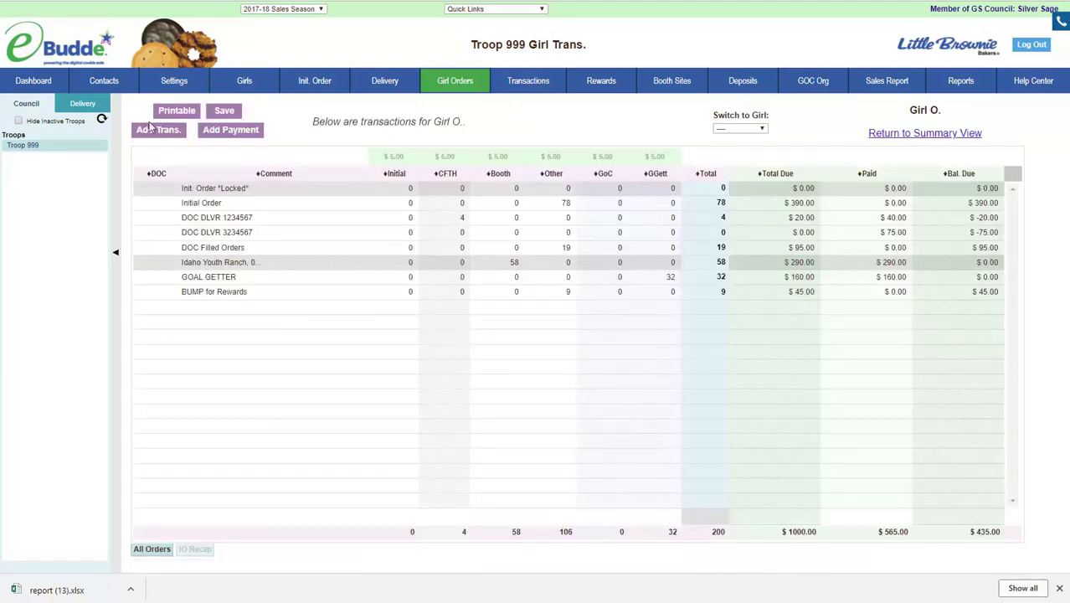
Set the Other packages of the first girl's BUMP for Rewards entry to 14 and save
left_click(251, 292)
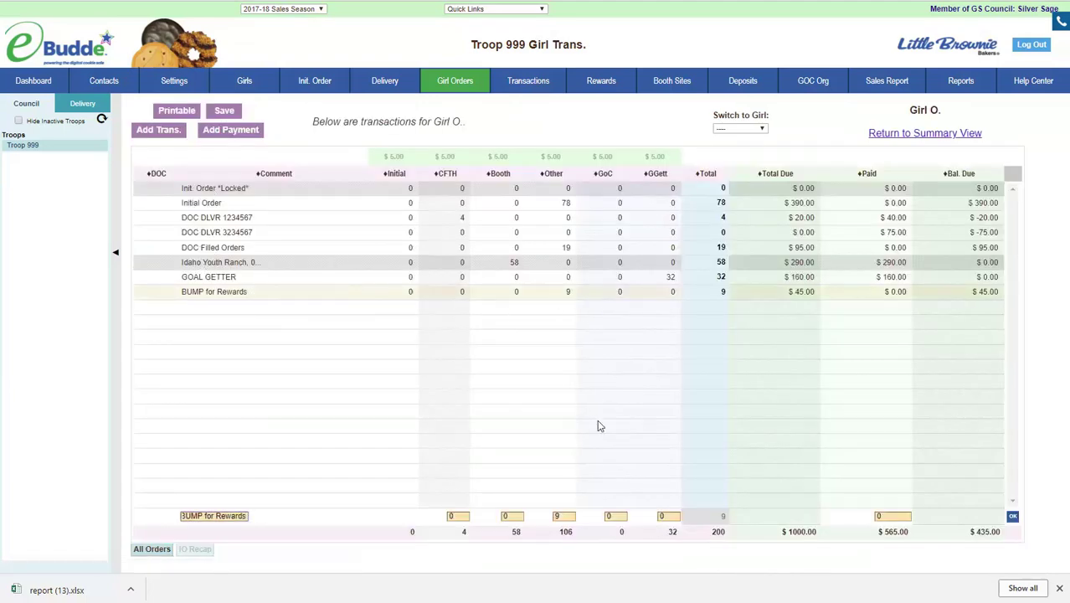
double_click(566, 517)
type("14")
left_click(1013, 518)
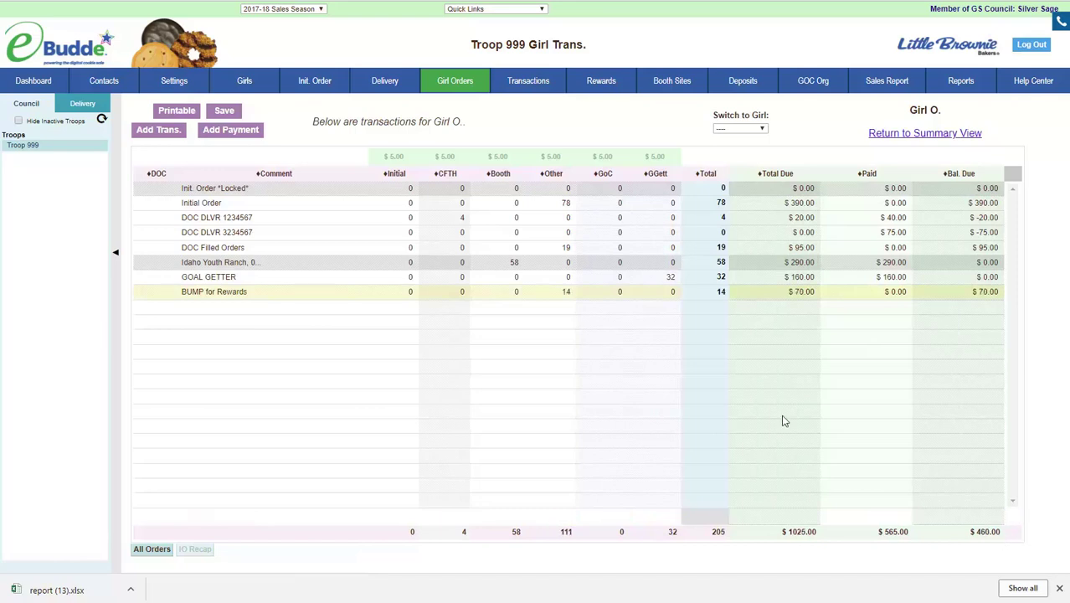
left_click(222, 112)
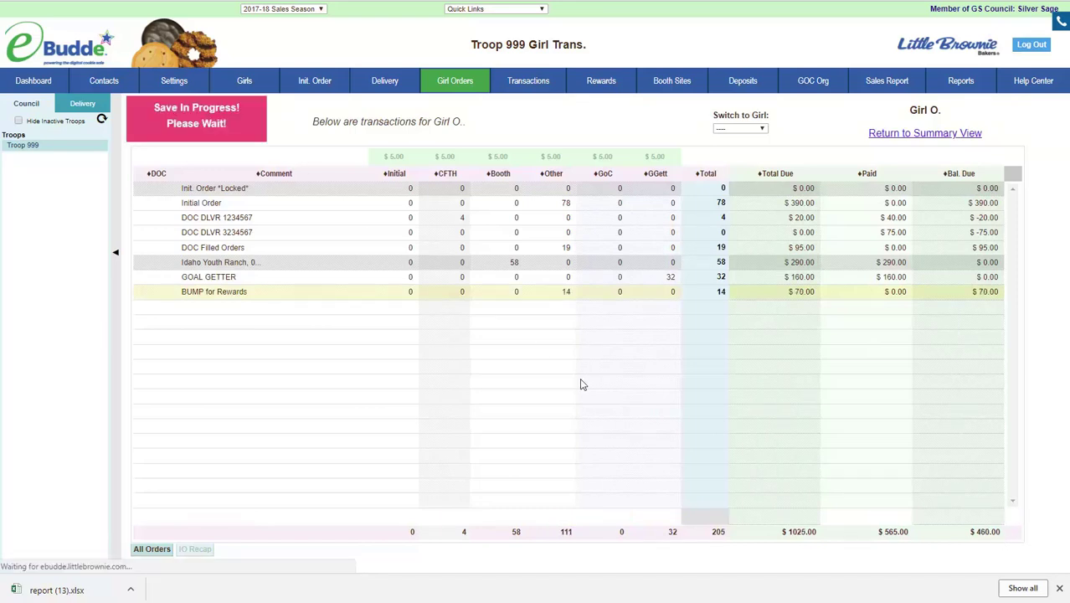
left_click(588, 218)
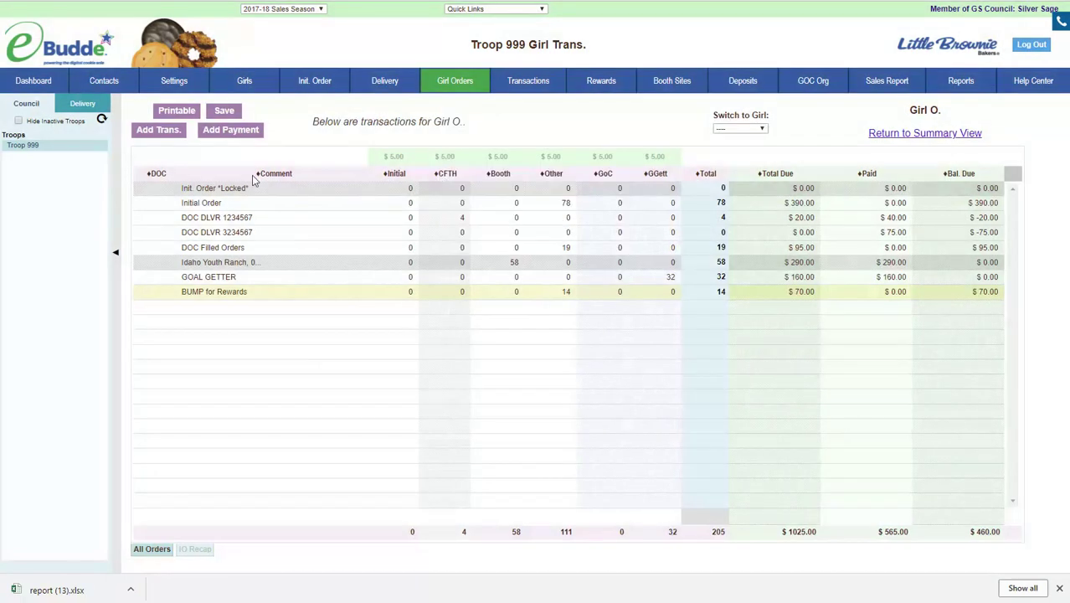
Set the Other packages of the first girl's BUMP for Rewards entry to 13 and save her orders
left_click(564, 293)
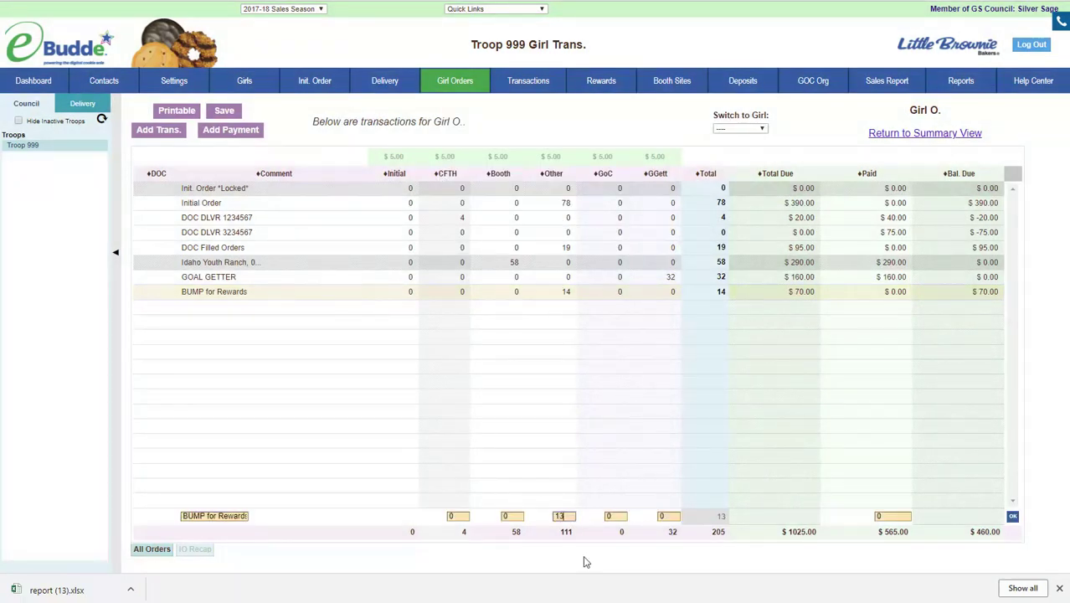
left_click(1012, 516)
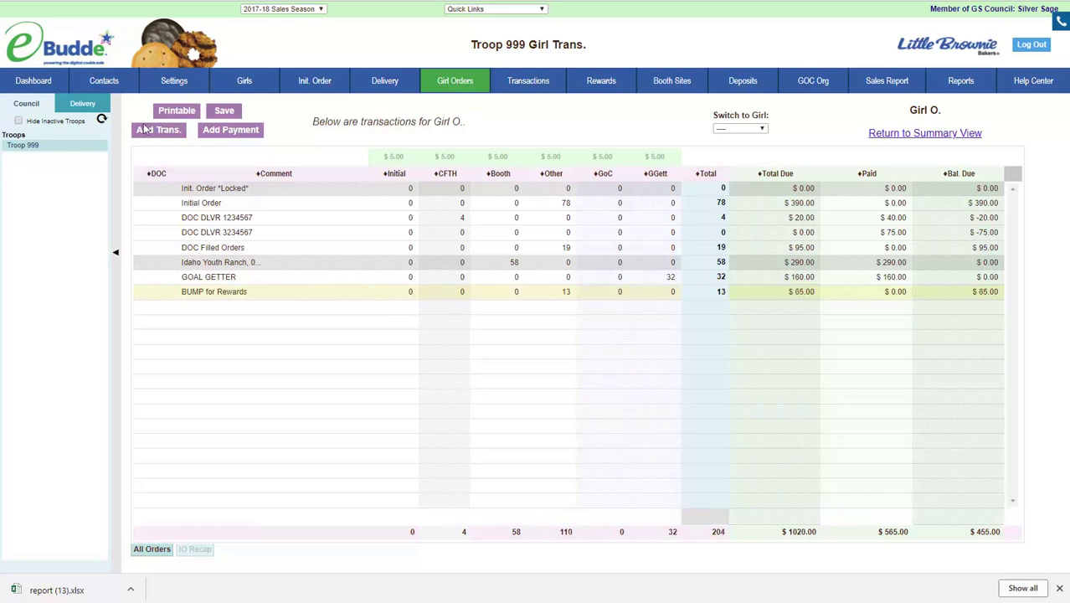
left_click(221, 112)
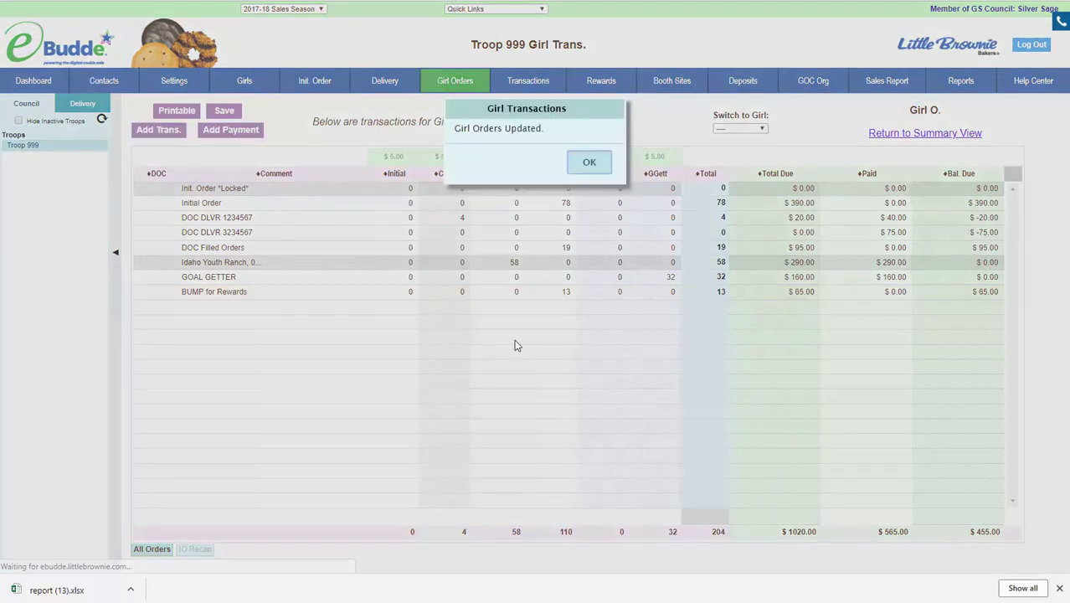
left_click(585, 163)
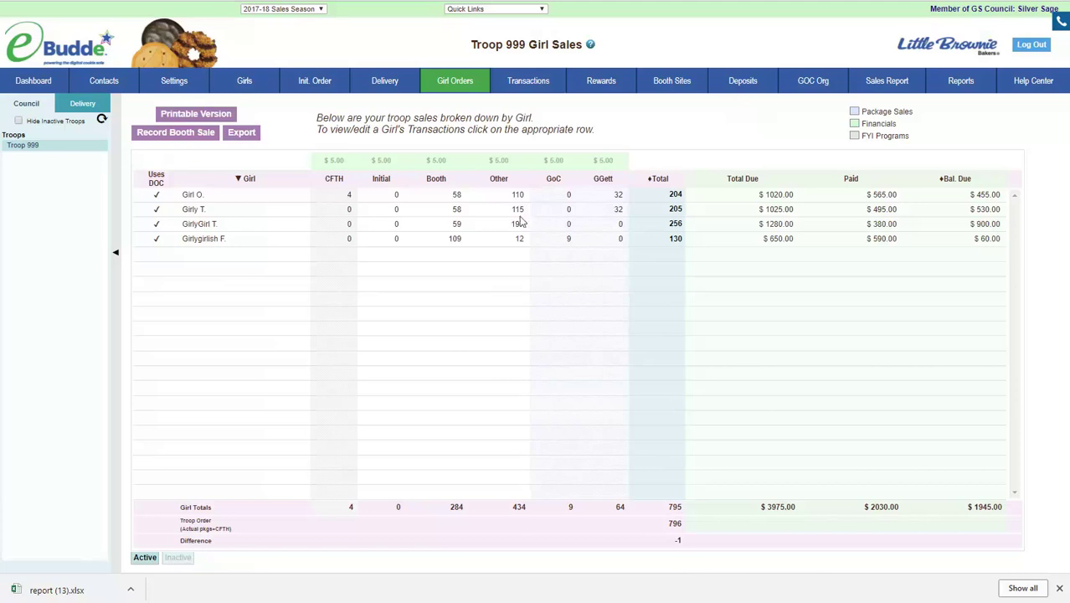
Reopen the first girl's transactions, set the BUMP for Rewards entry back to 14 Other packages, and save
left_click(447, 196)
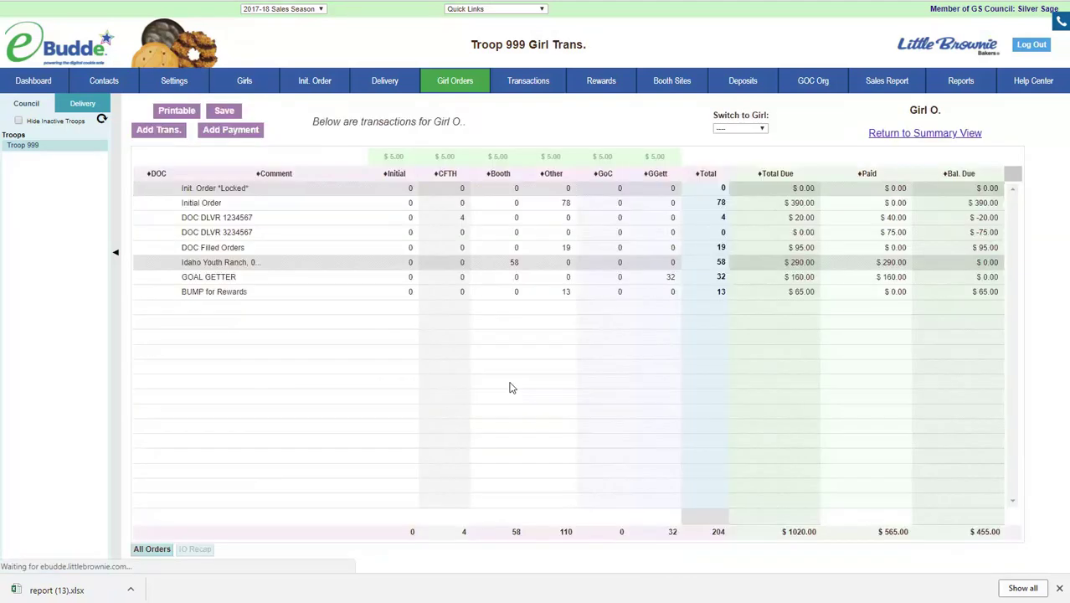
left_click(555, 295)
left_click(569, 517)
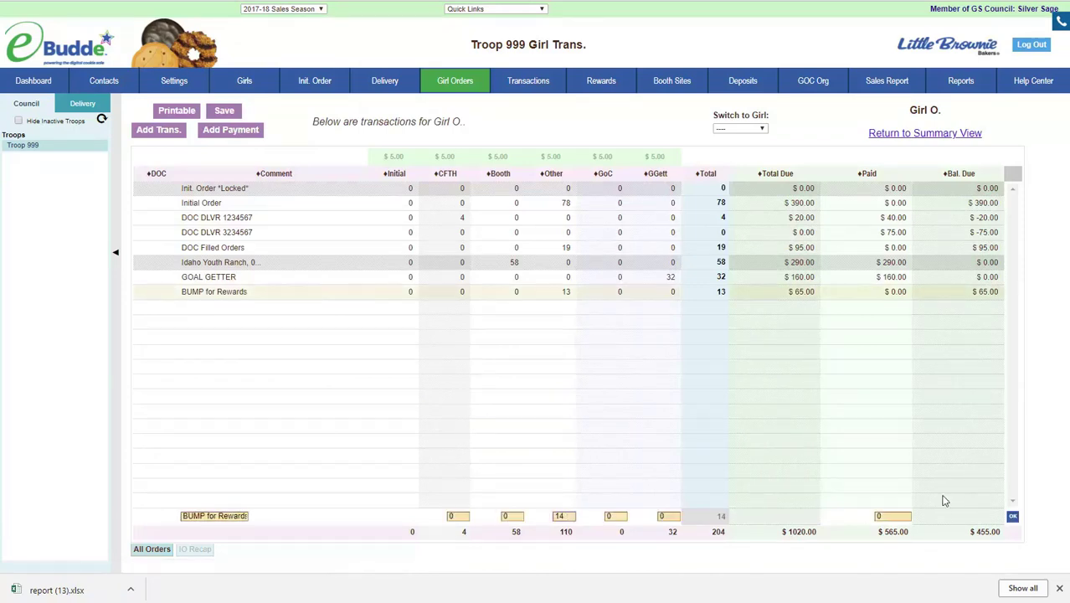
left_click(1012, 516)
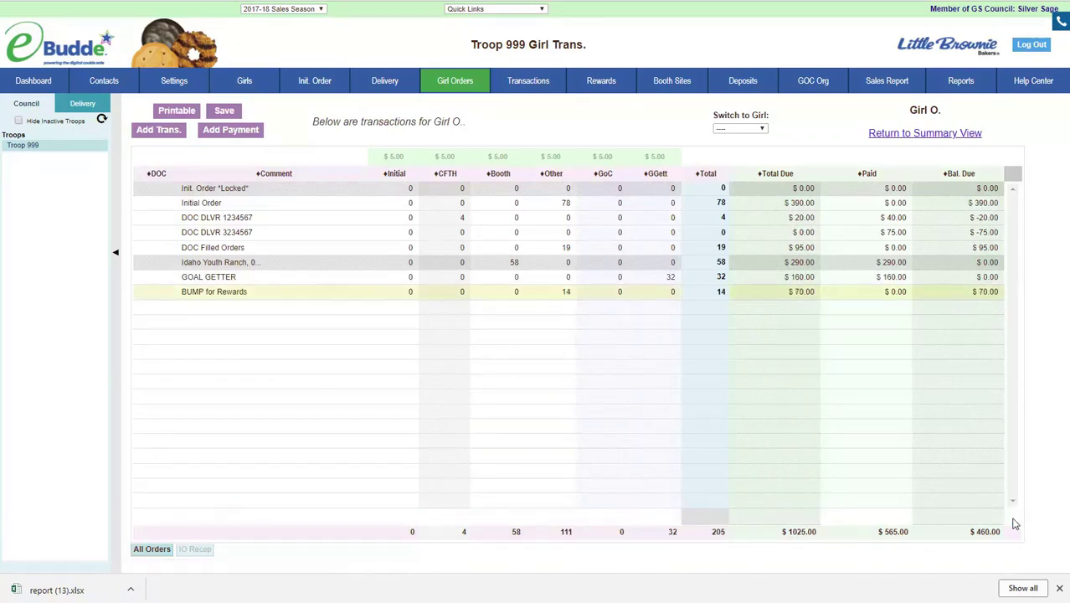
left_click(230, 112)
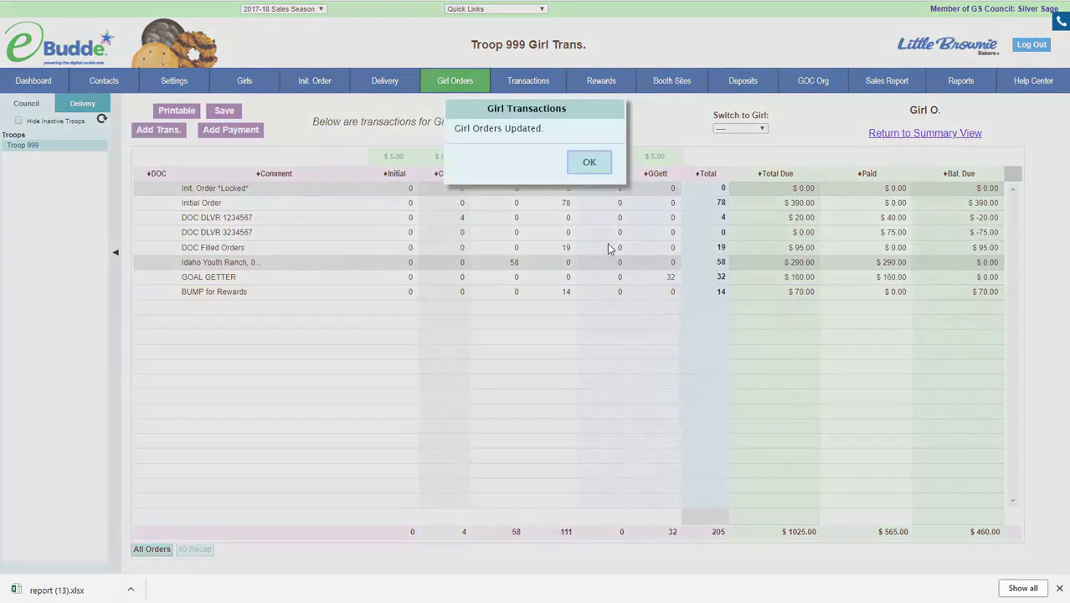
left_click(586, 163)
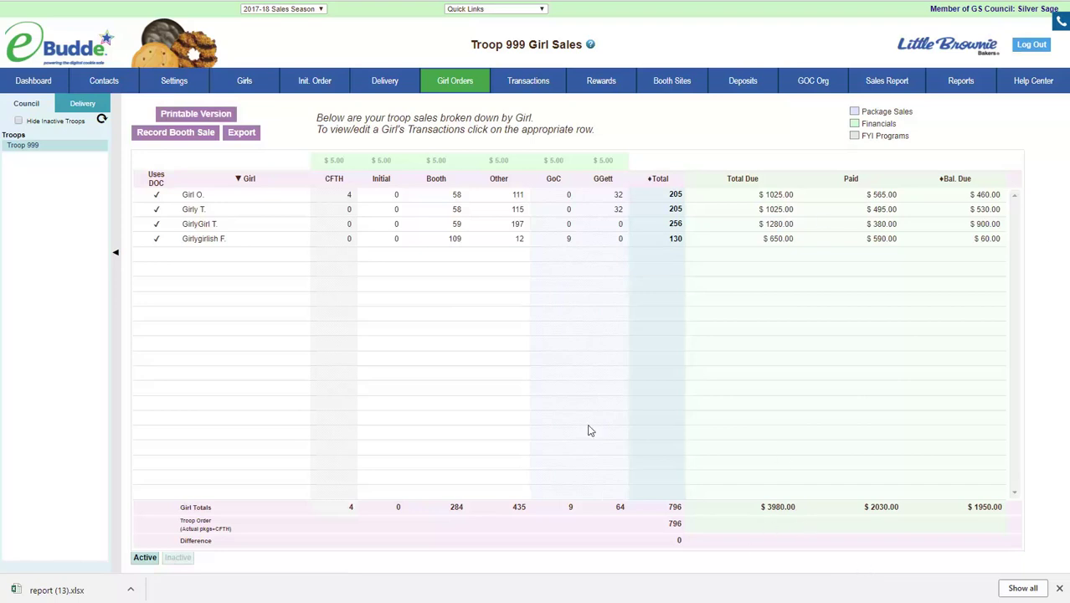
Add an "IO" payment of $385 to the first girl's transactions and save her orders
left_click(223, 198)
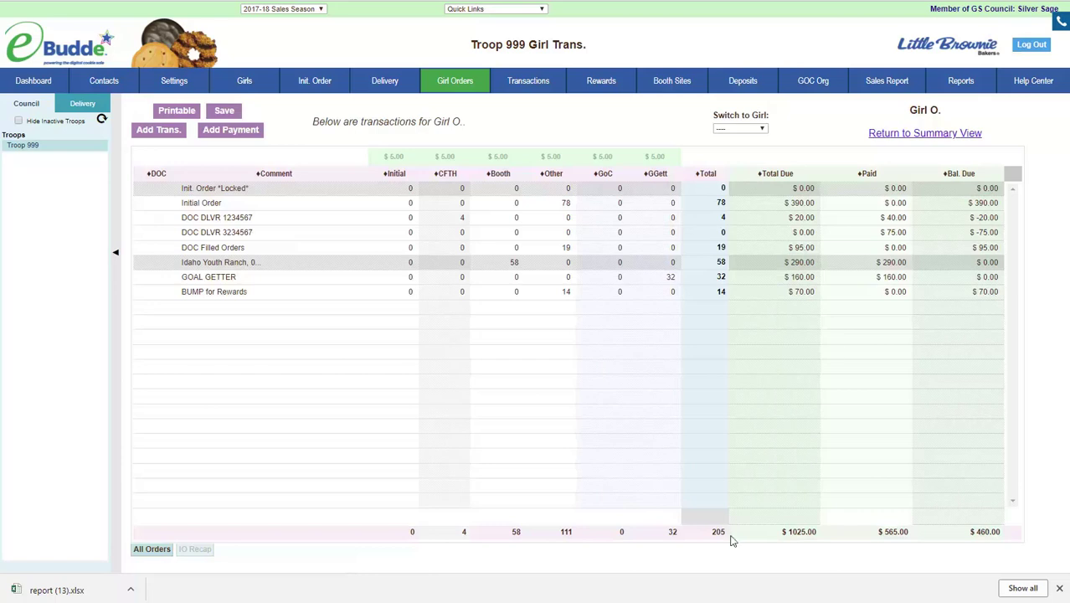
left_click(222, 134)
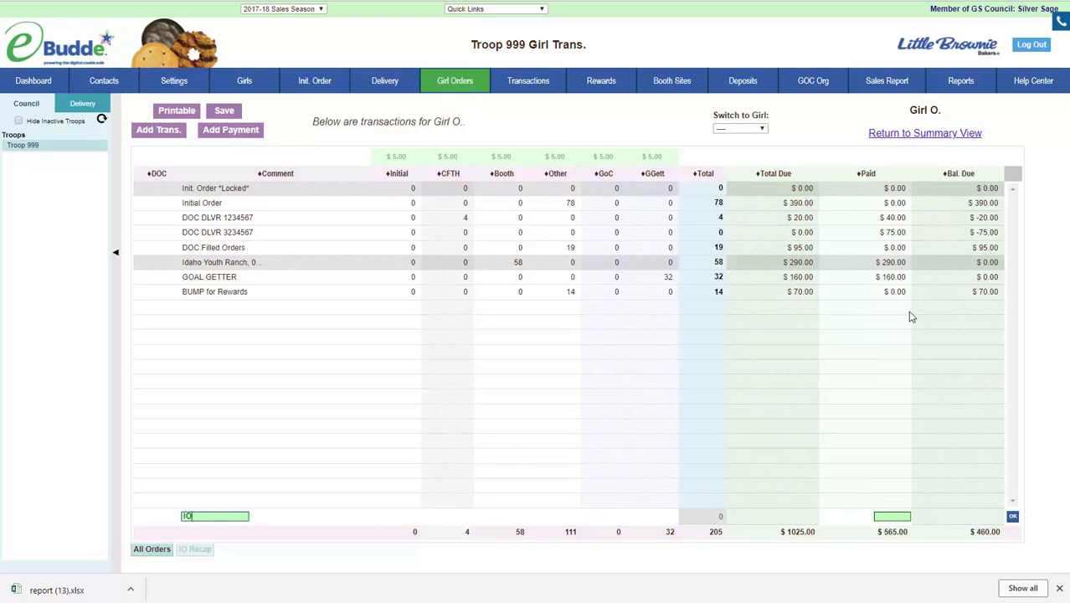
left_click(880, 517)
key("ctrl+a")
double_click(899, 518)
left_click(1012, 518)
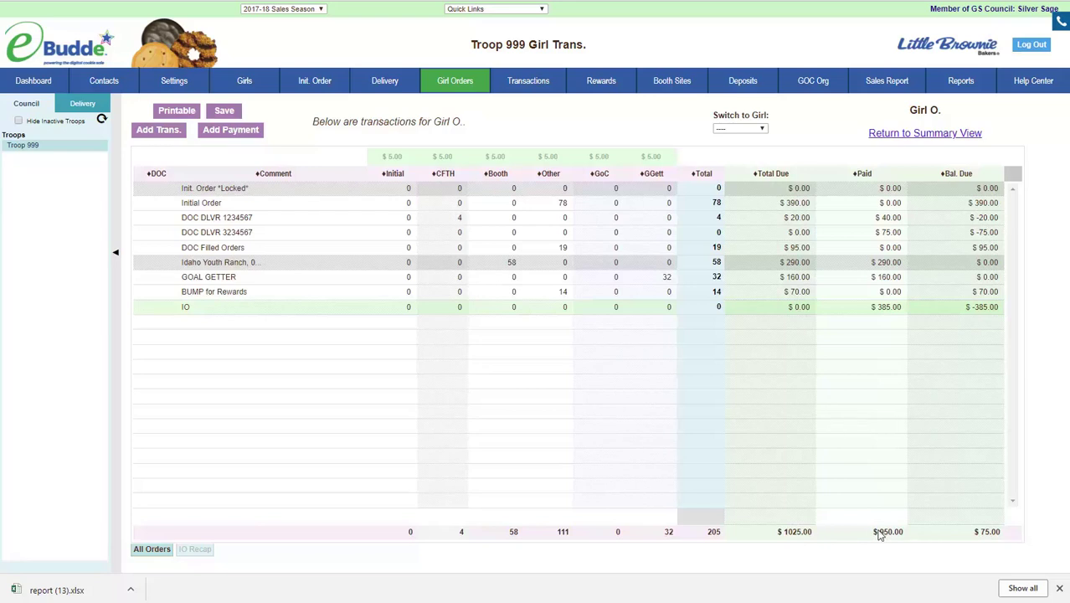
left_click(226, 110)
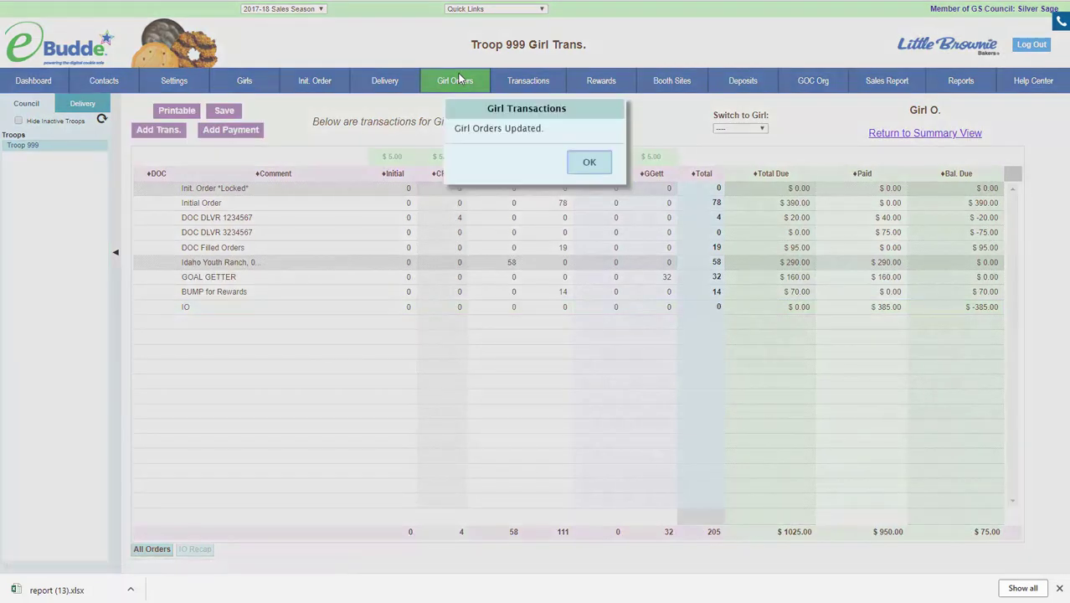
left_click(584, 165)
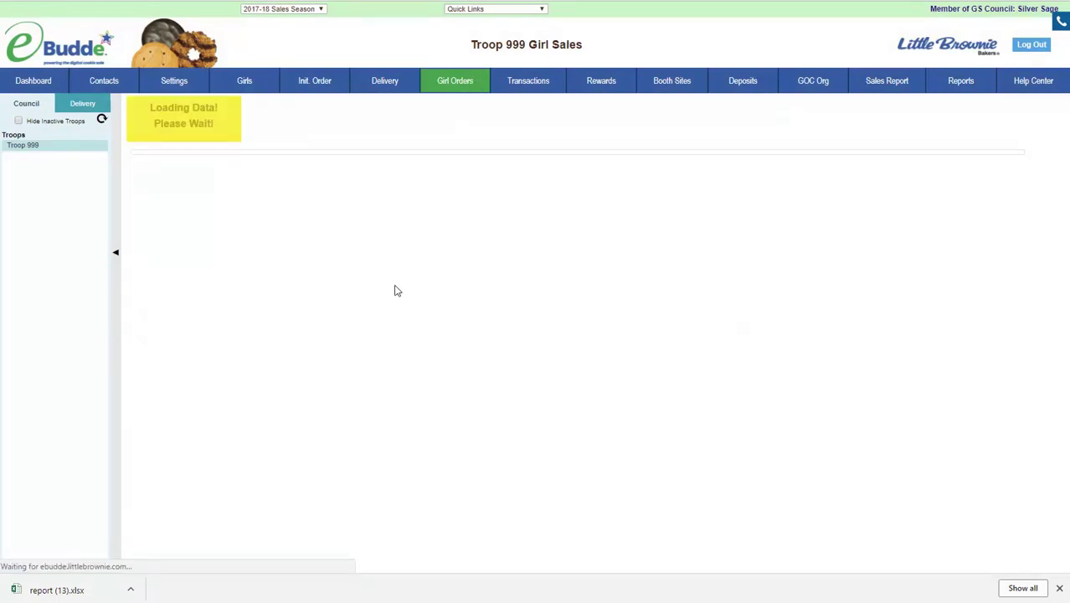
Add an "IO" payment of $530 to the second girl's transactions and save her orders
left_click(208, 211)
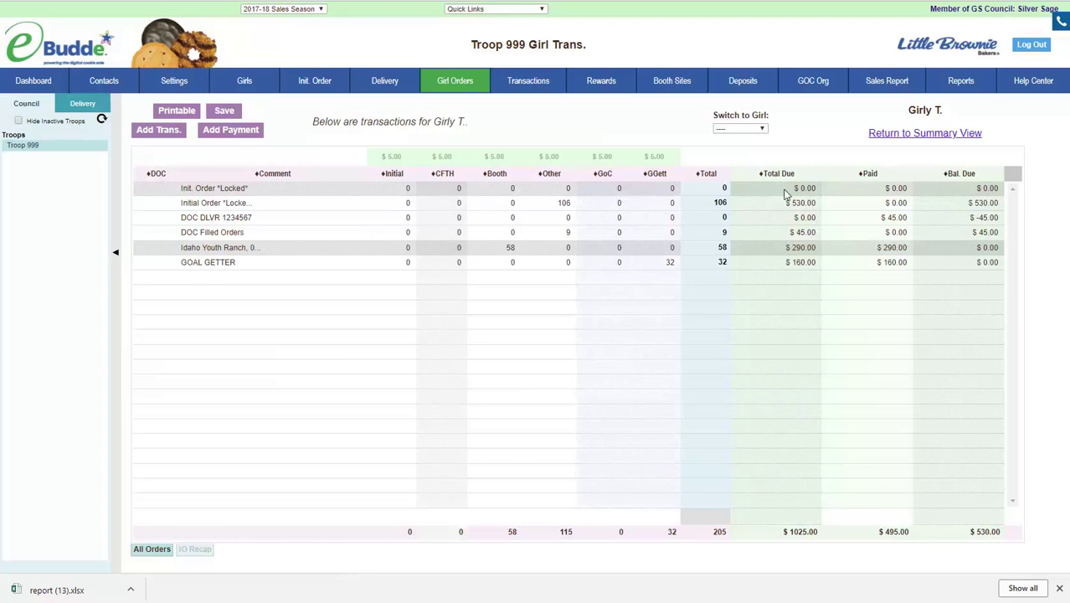
left_click(226, 131)
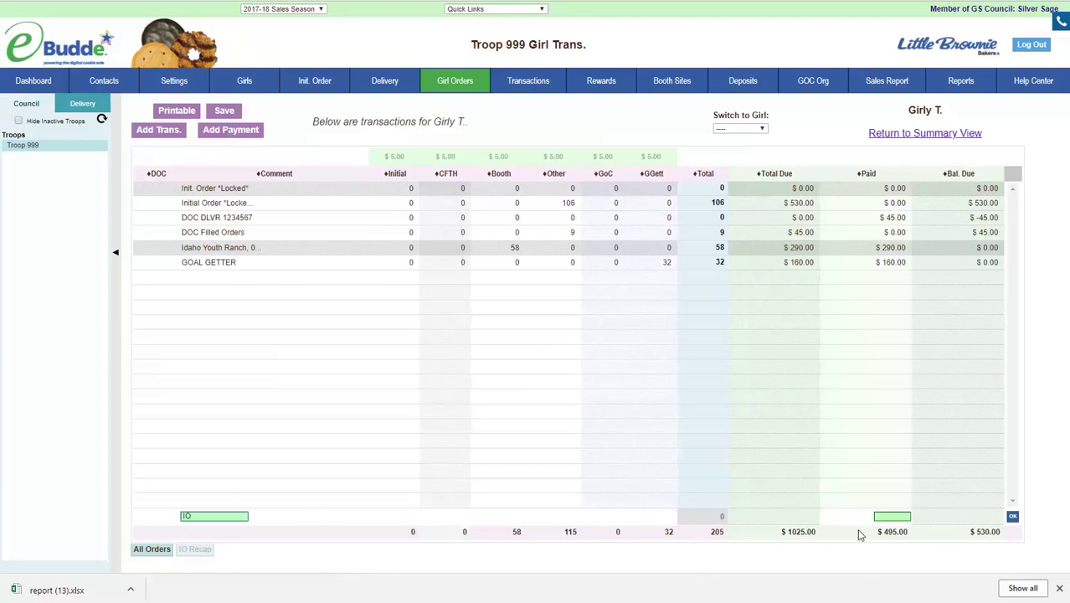
left_click(902, 515)
left_click(1012, 516)
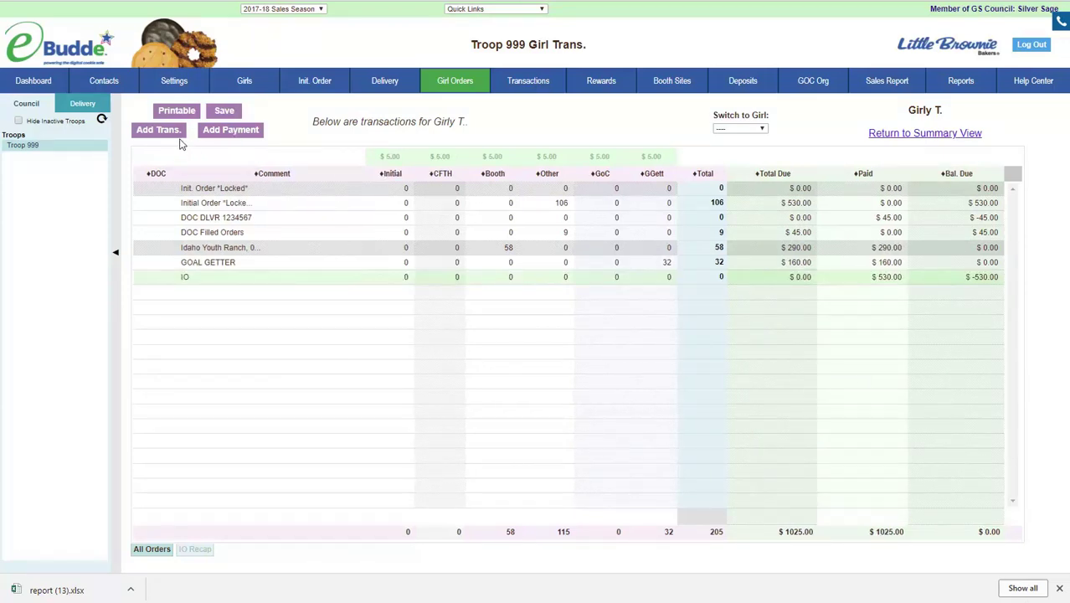
left_click(226, 112)
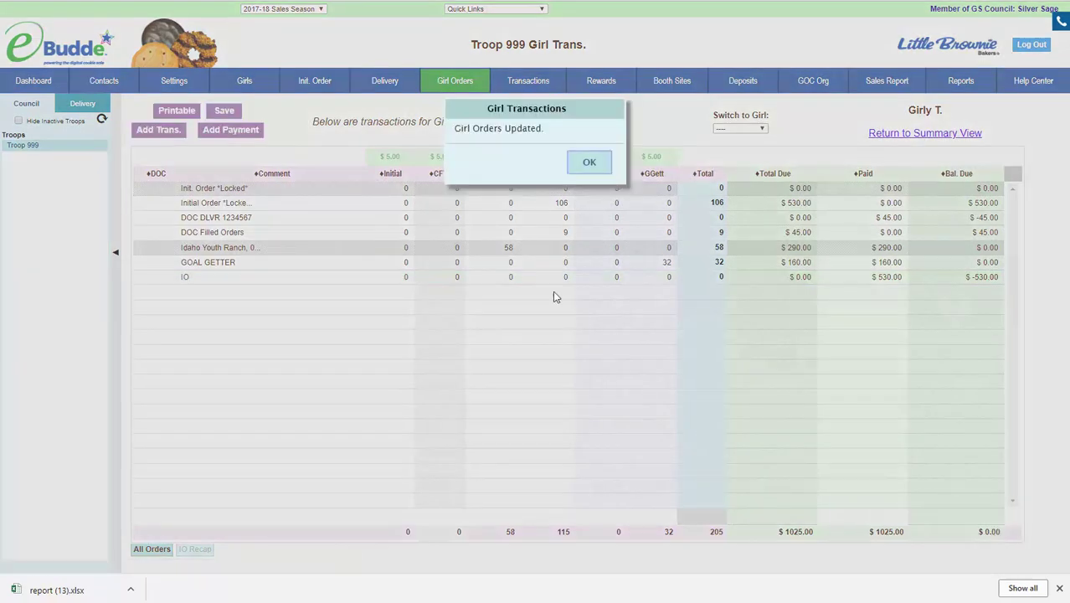
left_click(587, 164)
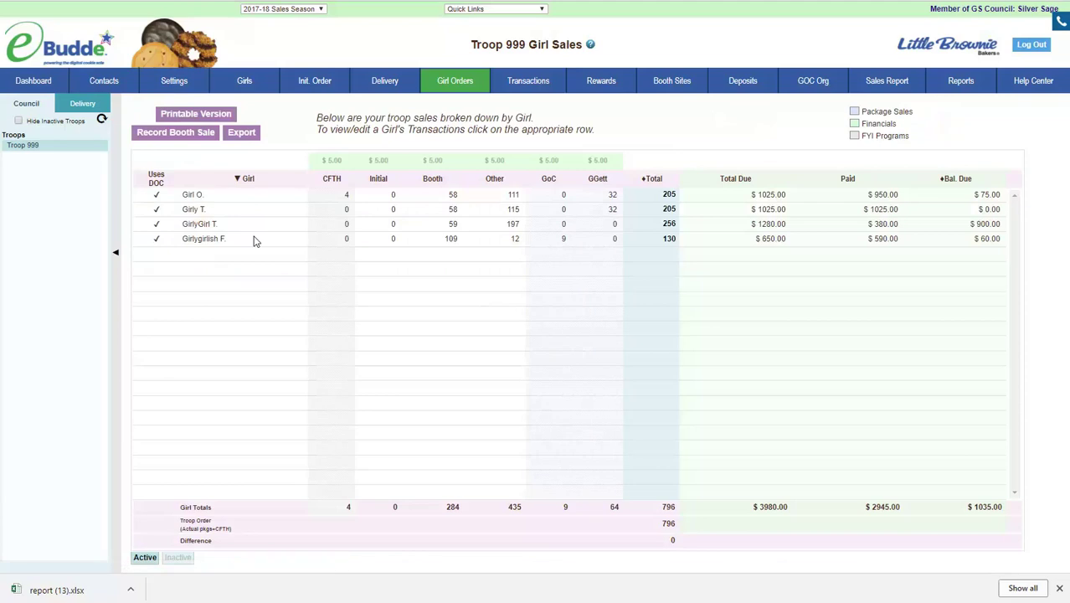
Add an "IO" transaction with $850 paid for the third girl and save her orders
left_click(255, 241)
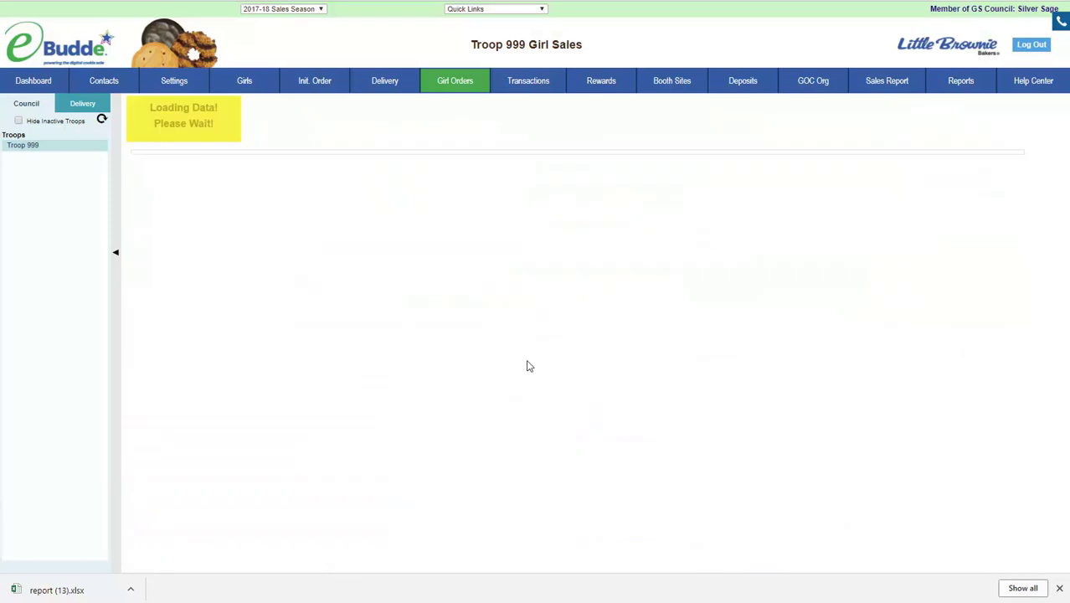
left_click(222, 225)
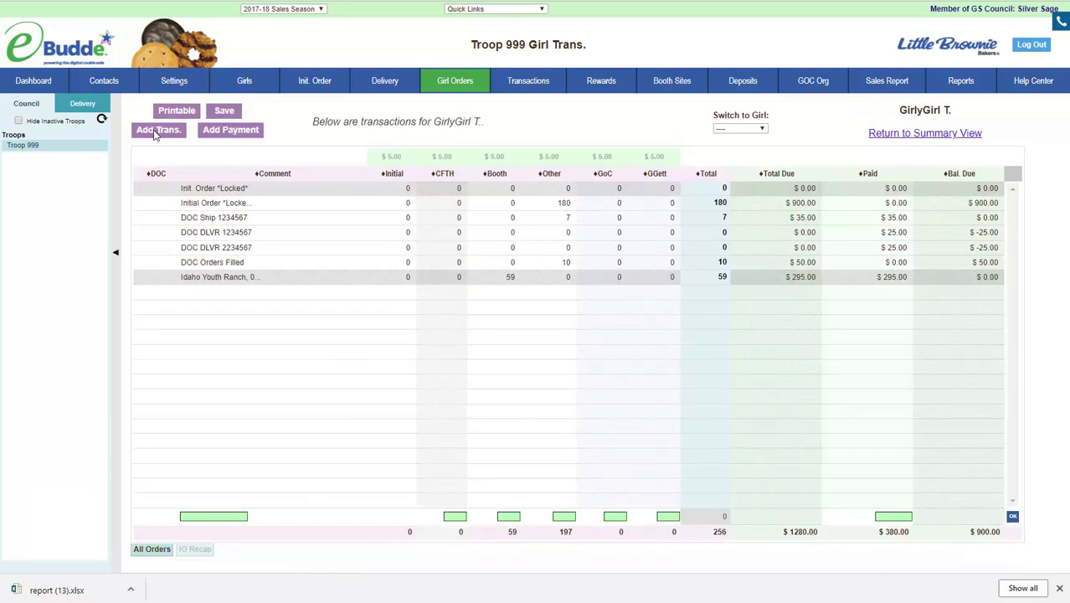
left_click(215, 521)
left_click(891, 517)
left_click(1013, 517)
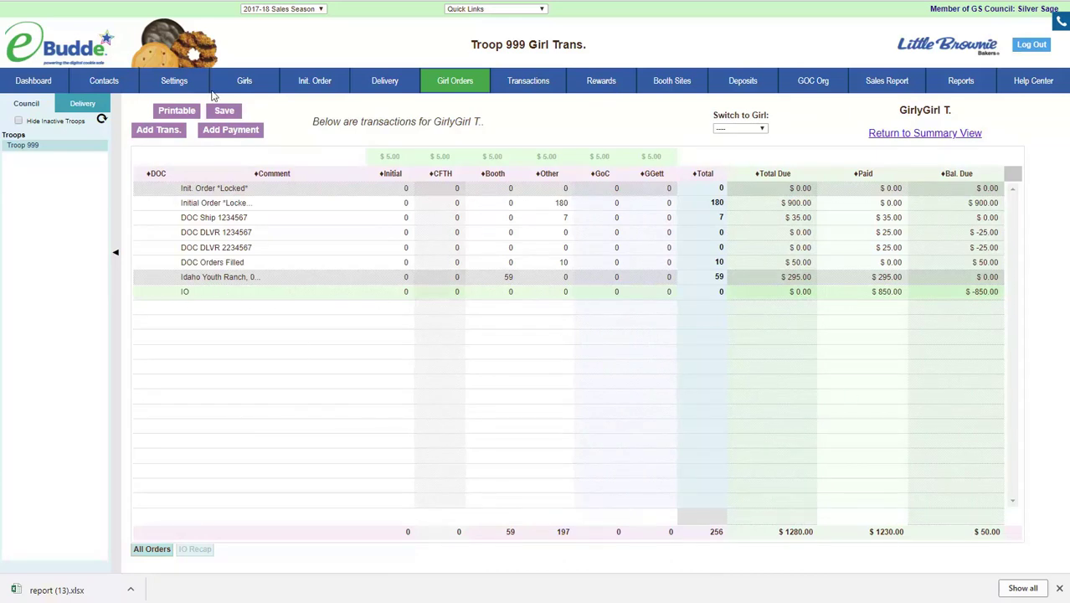
left_click(224, 114)
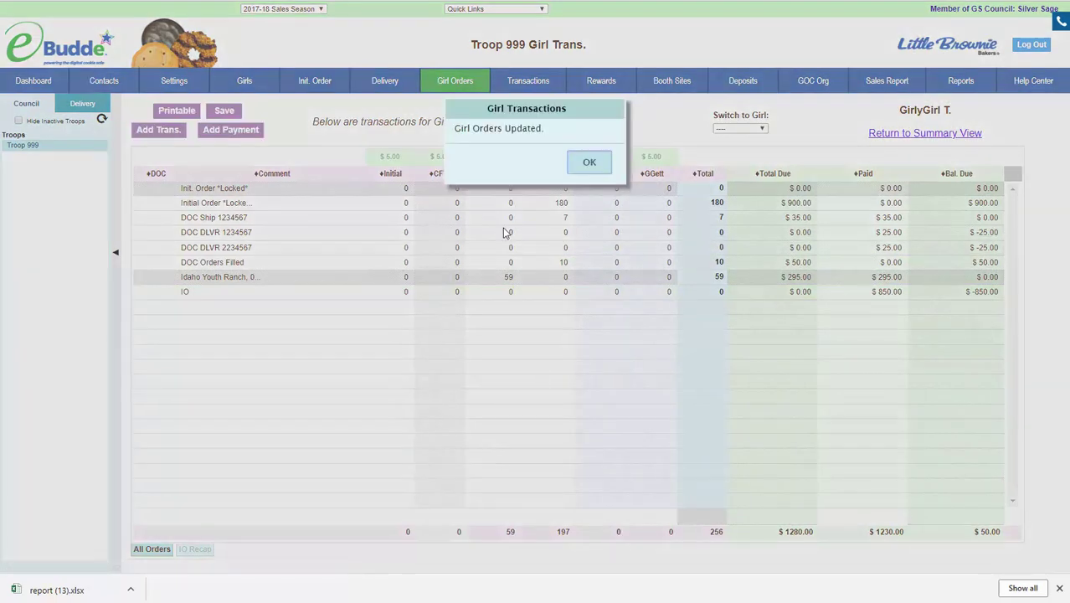
left_click(591, 164)
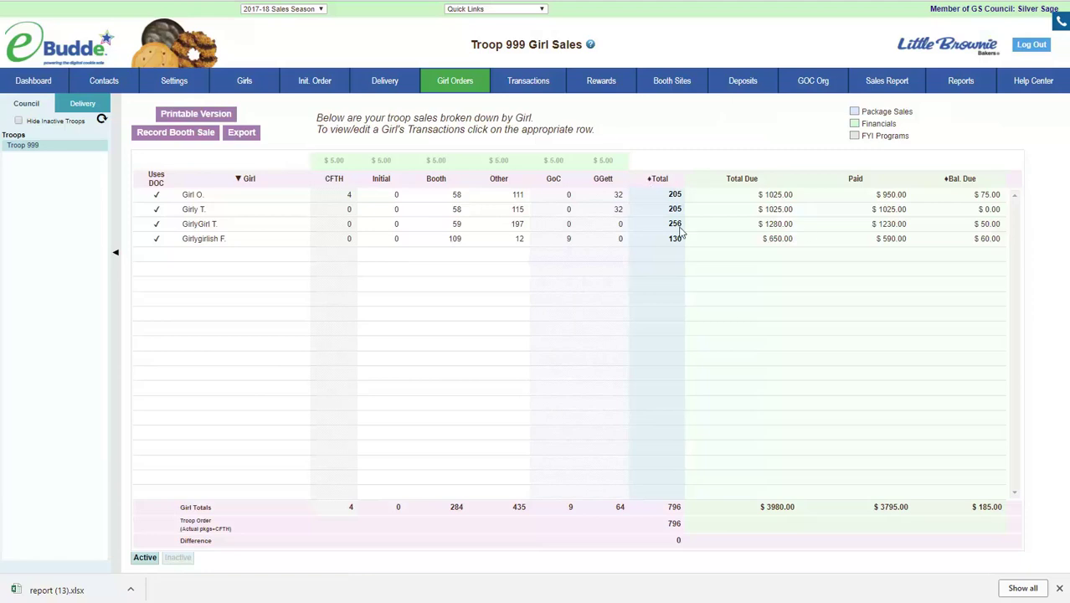
Compare the troop's package transactions with the troop order and CFTH totals in the girl sales summary
left_click(534, 81)
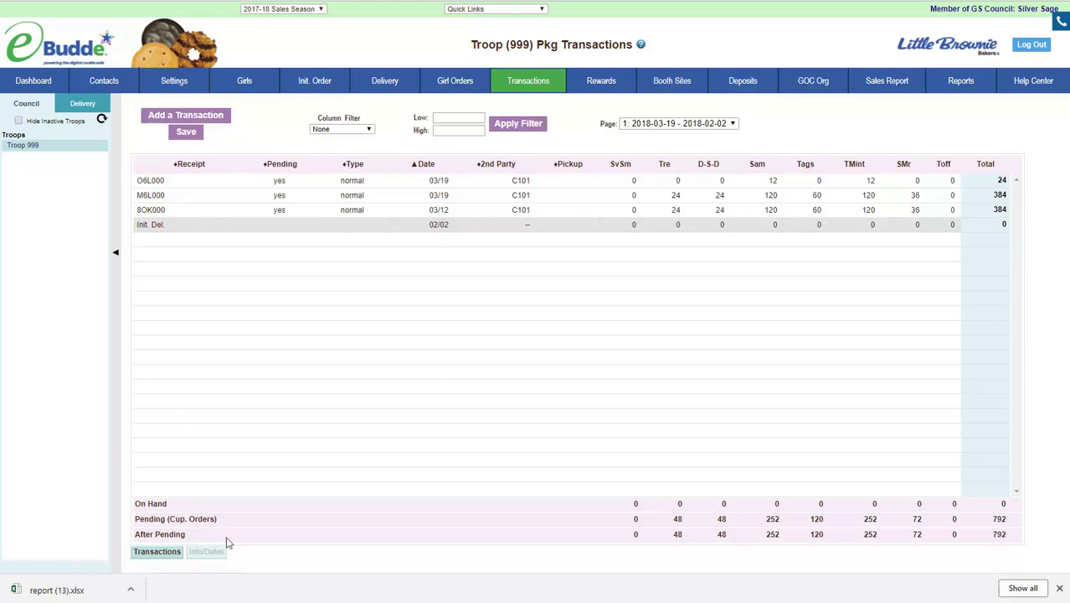
left_click(454, 81)
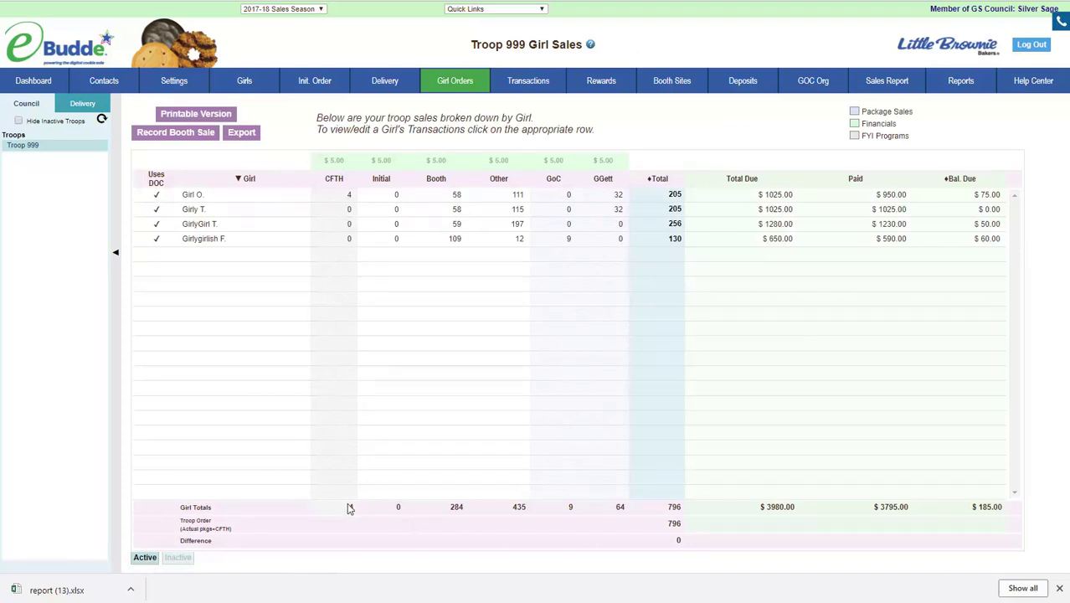
left_click(538, 81)
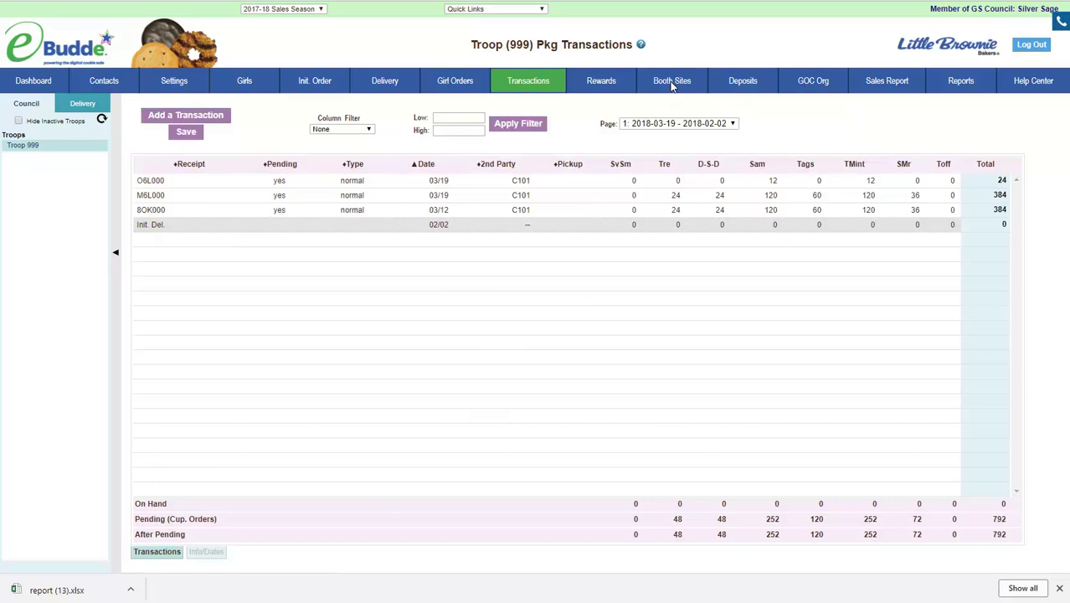
Fill out the Final Rewards Order for the first girl with the Braclet Set and Artist Roll, and submit it
left_click(599, 82)
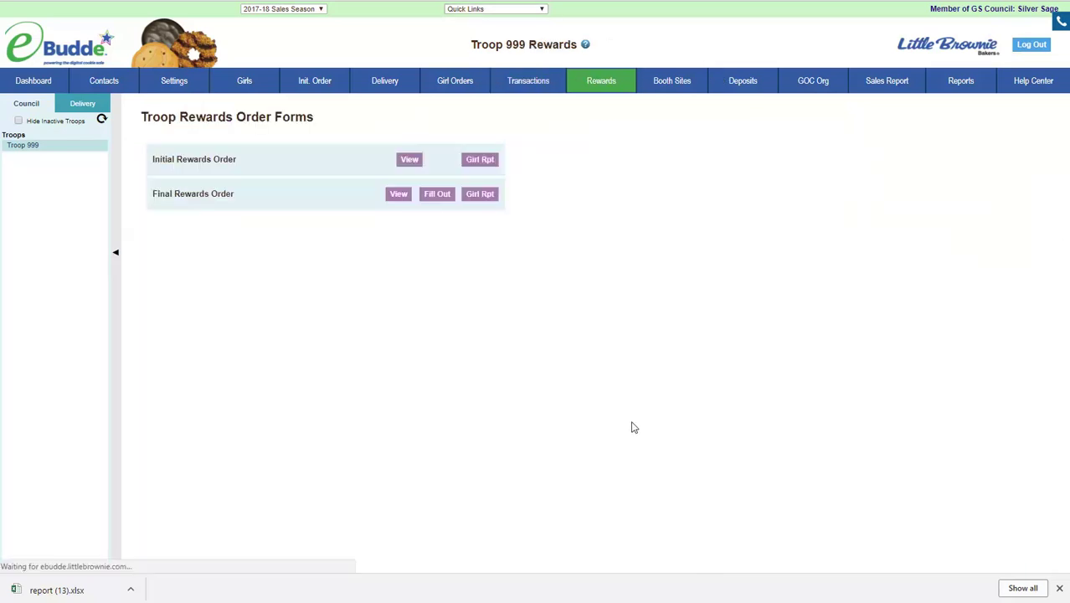
left_click(435, 196)
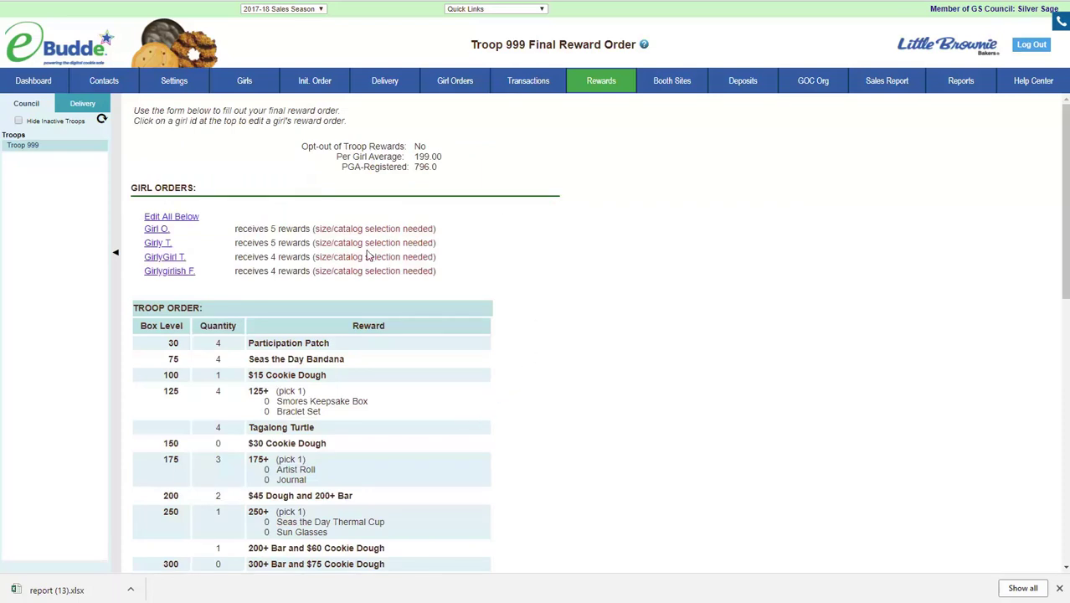
left_click(156, 228)
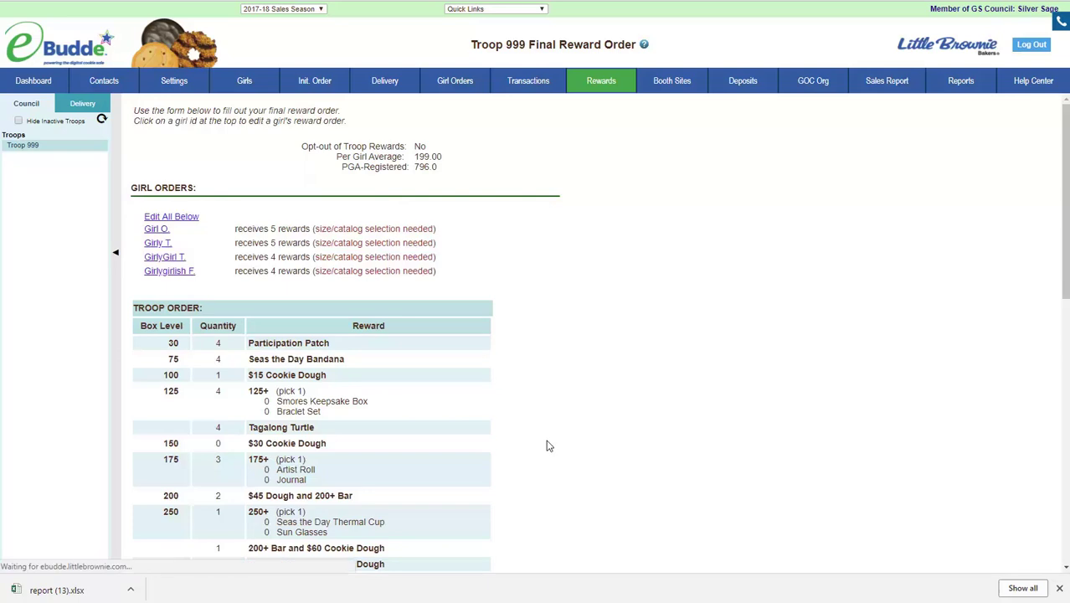
left_click(302, 270)
left_click(302, 326)
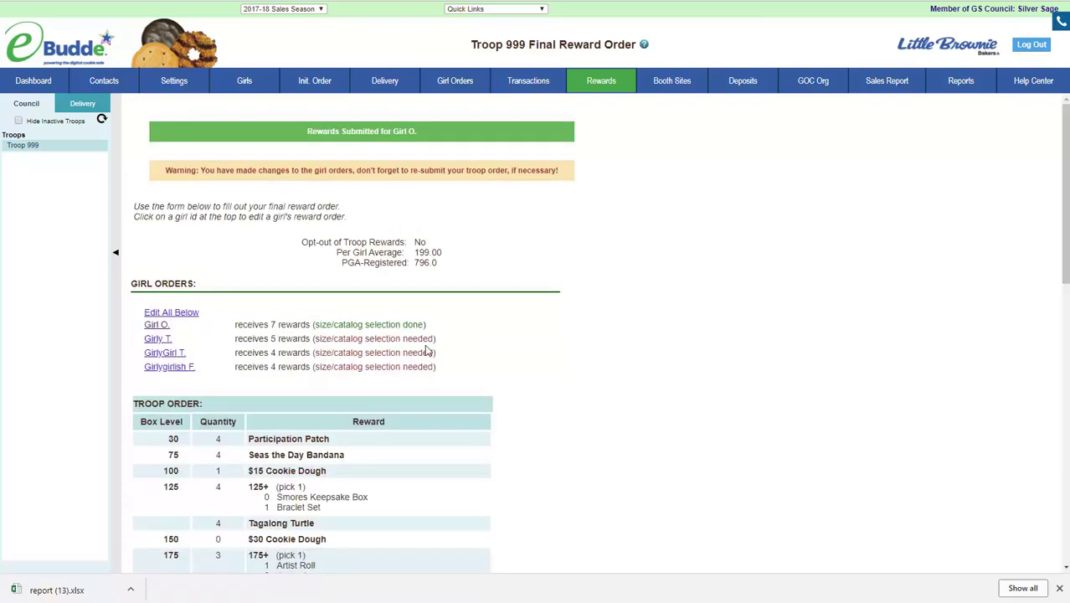
Choose the Smores Keepsake Box and Artist Roll for the second girl and submit her reward order
left_click(160, 339)
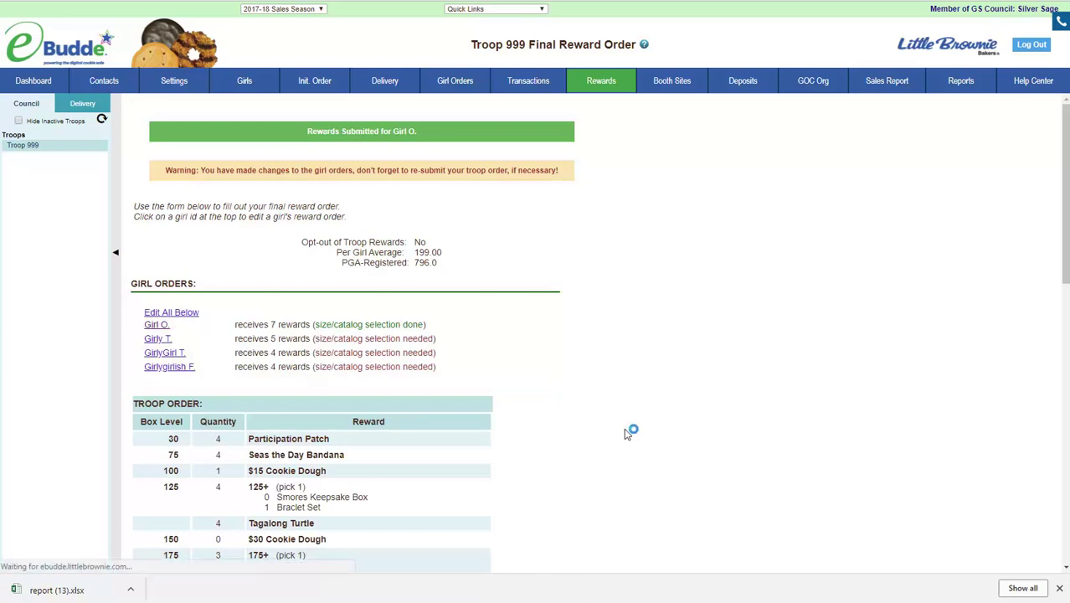
left_click(302, 258)
left_click(302, 326)
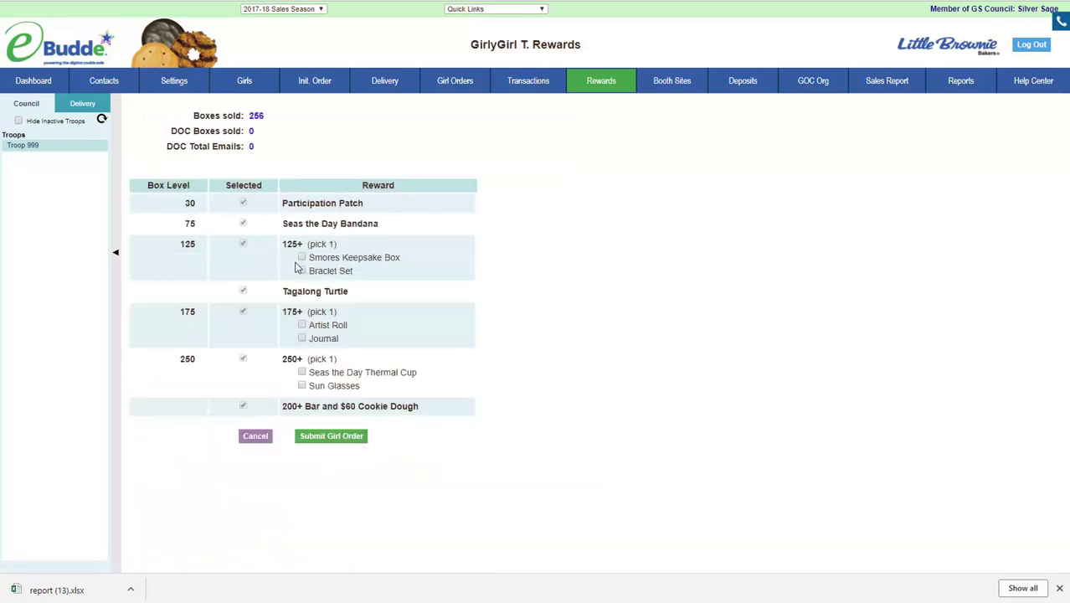
Choose the Braclet Set and Journal for the third girl and submit her reward order
left_click(302, 339)
left_click(335, 439)
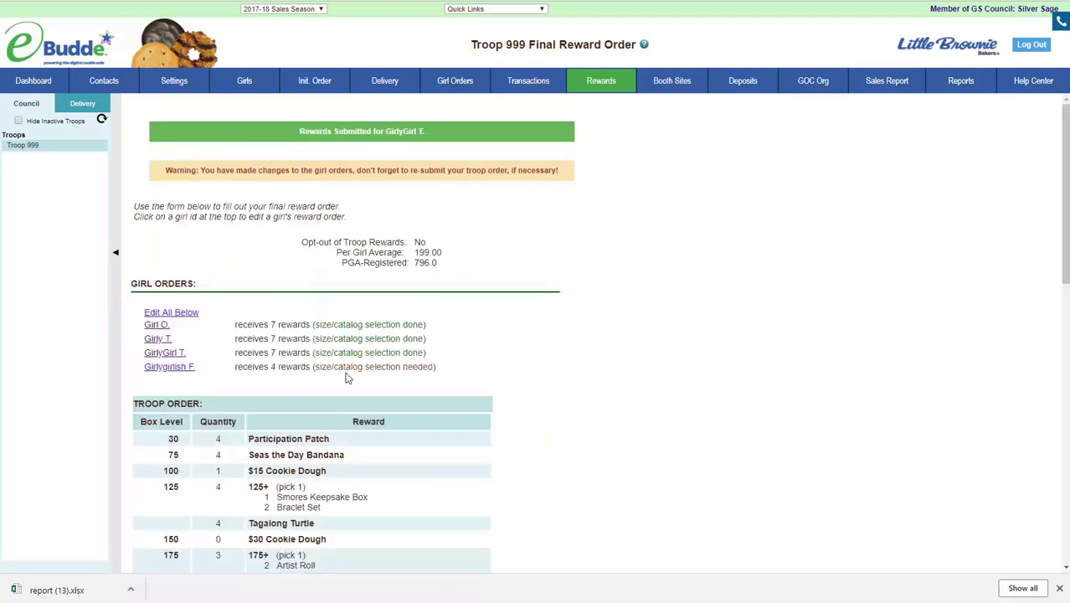
Choose the Smores Keepsake Box for the fourth girl and submit her reward order
left_click(167, 367)
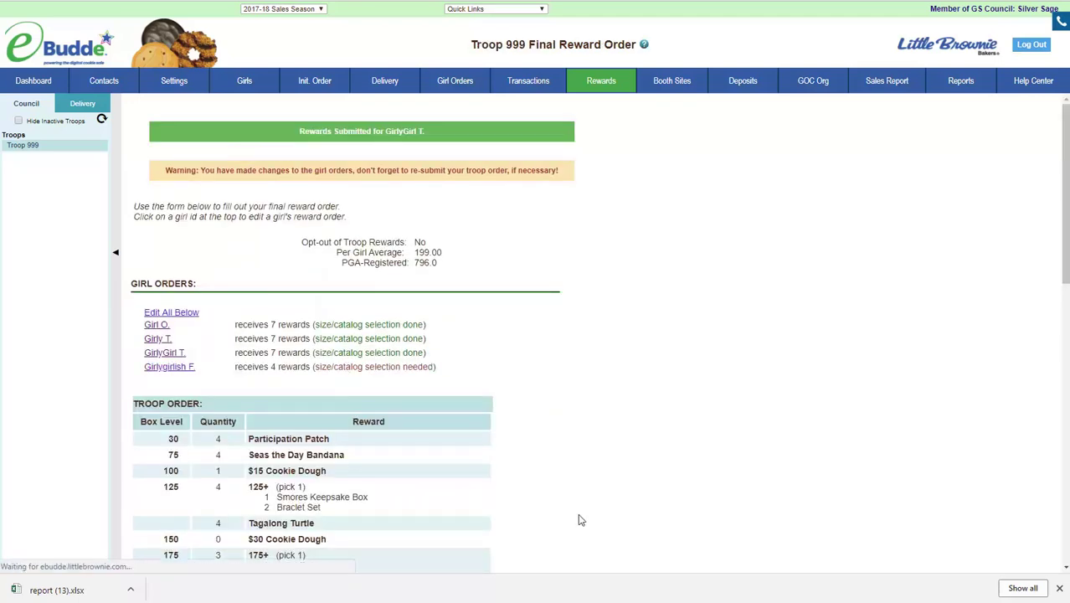
left_click(314, 278)
left_click(320, 343)
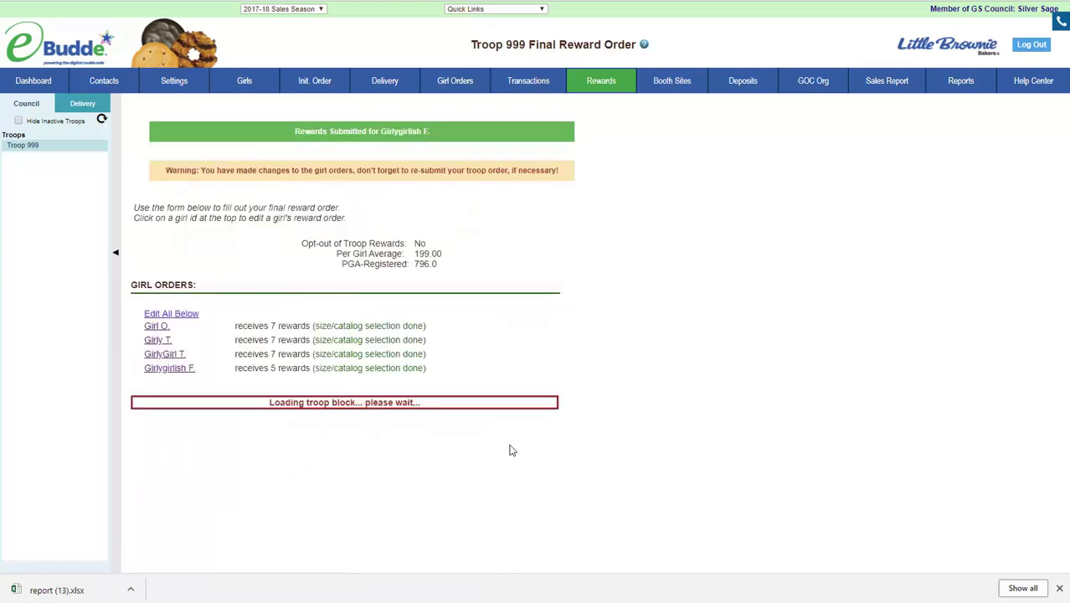
Review the reward quantities and item choices at every box level of the troop's final reward order
scroll(611, 435, "down", 4)
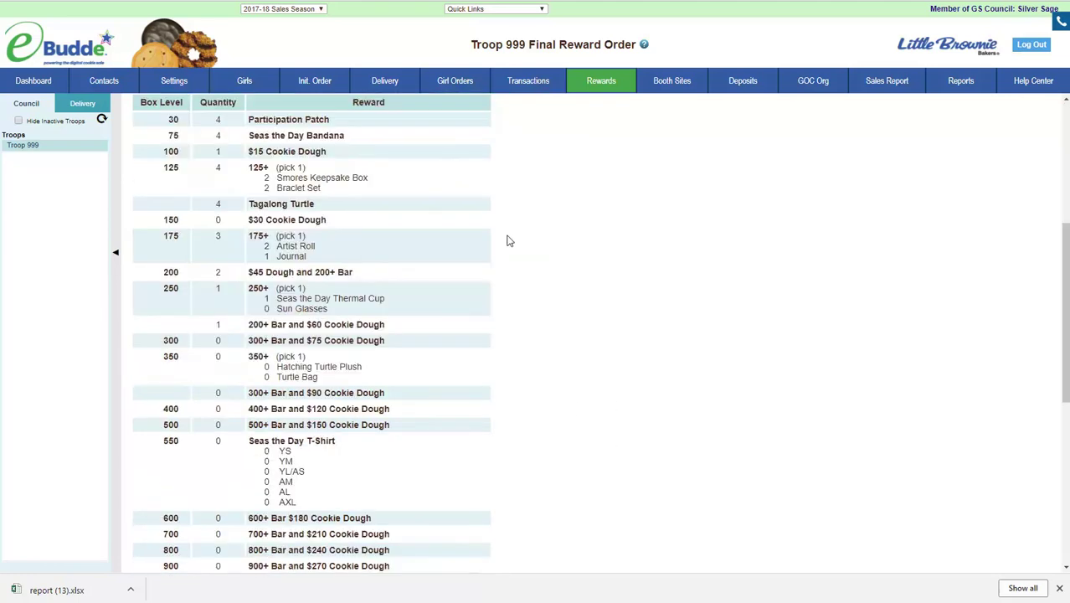
scroll(712, 431, "up", 1)
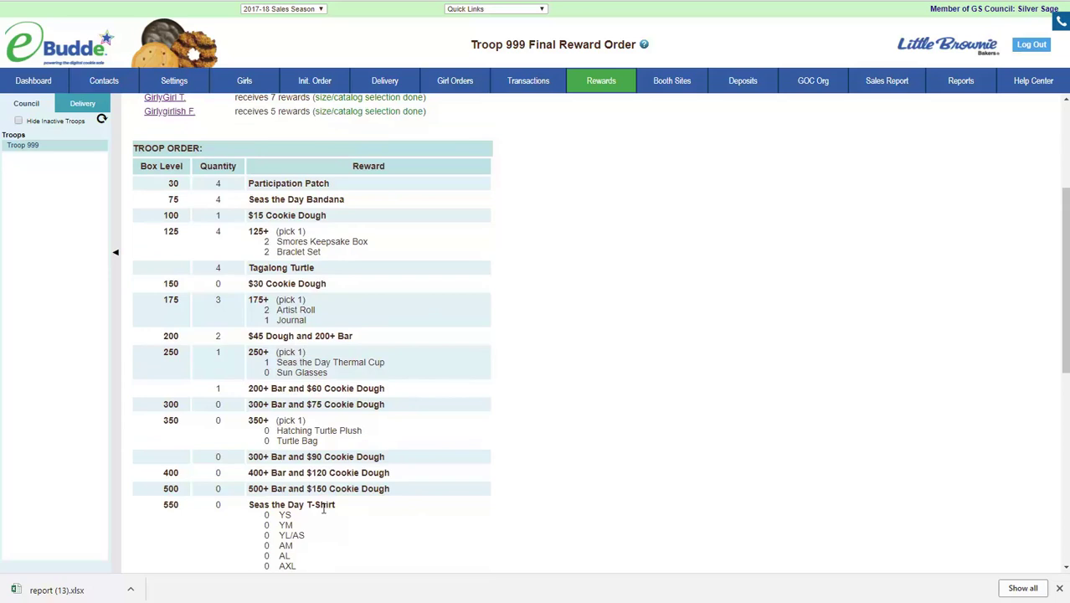
scroll(401, 433, "down", 4)
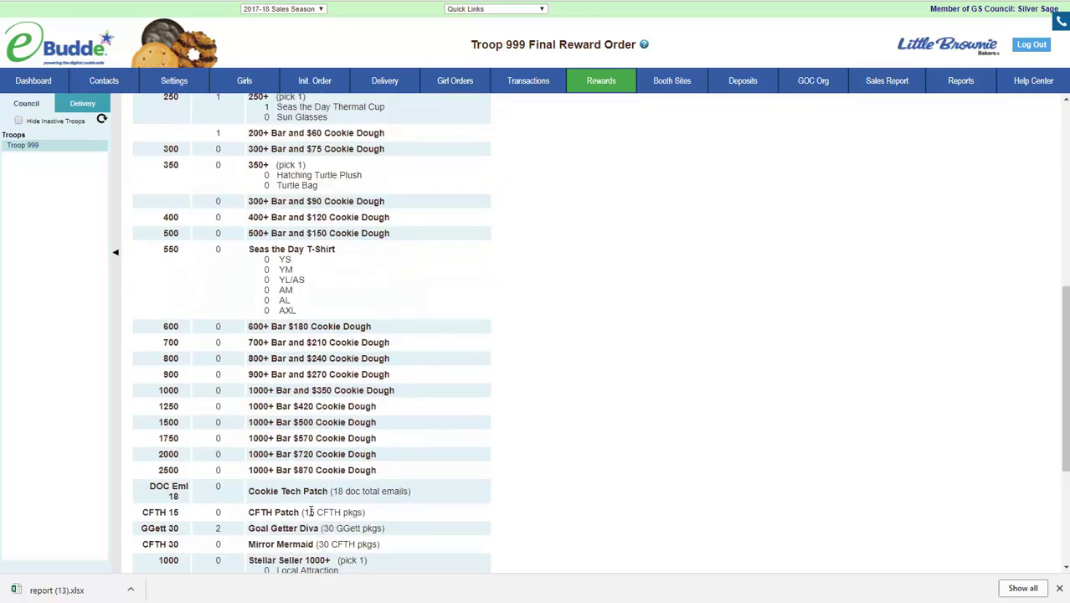
scroll(334, 507, "down", 3)
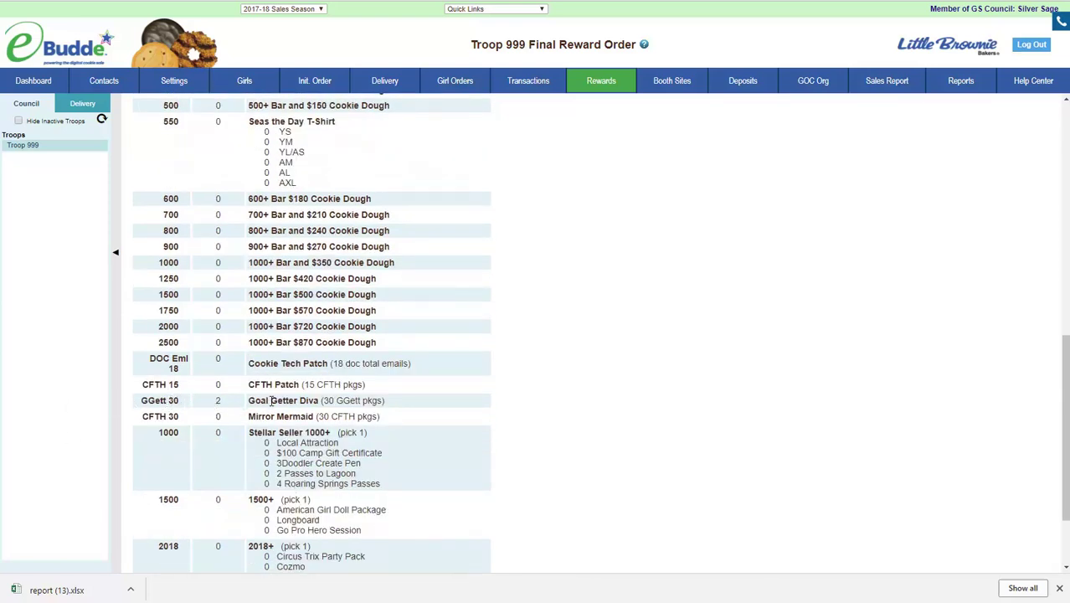
scroll(223, 407, "up", 2)
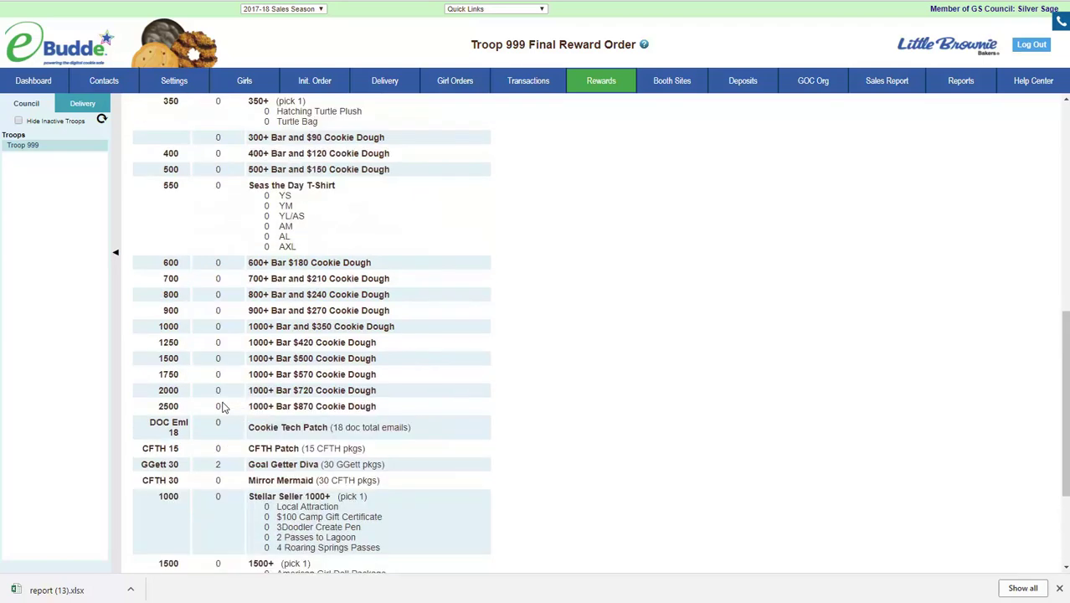
scroll(230, 423, "up", 5)
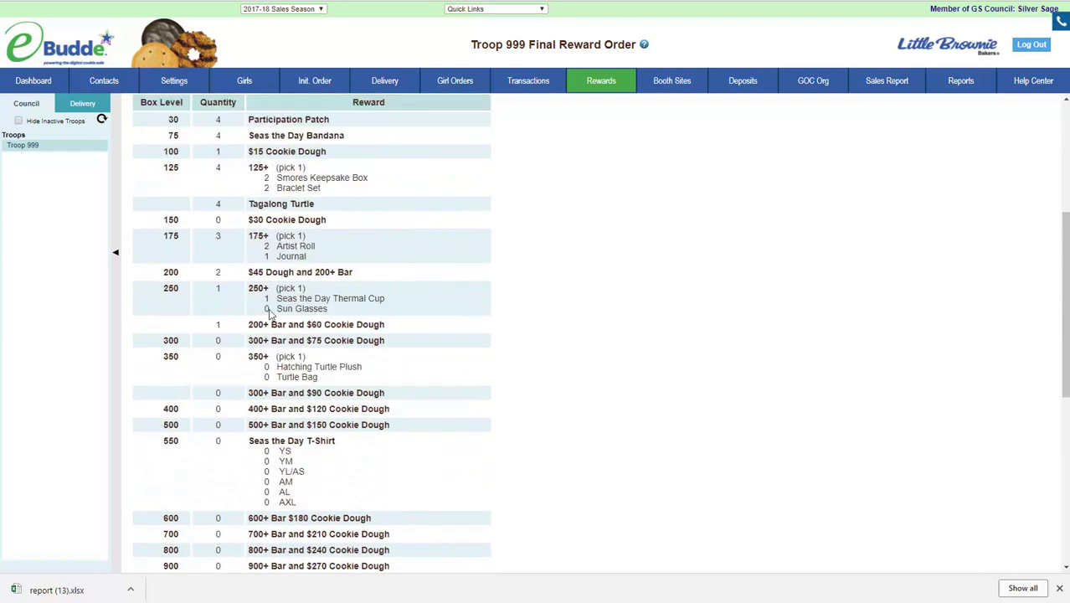
scroll(219, 260, "up", 2)
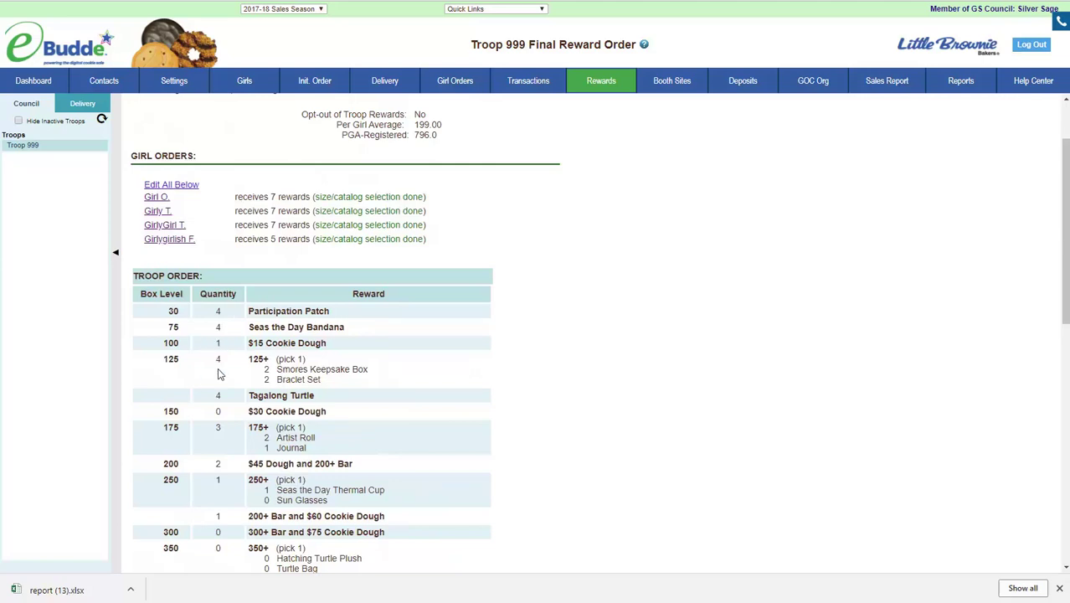
scroll(210, 525, "down", 3)
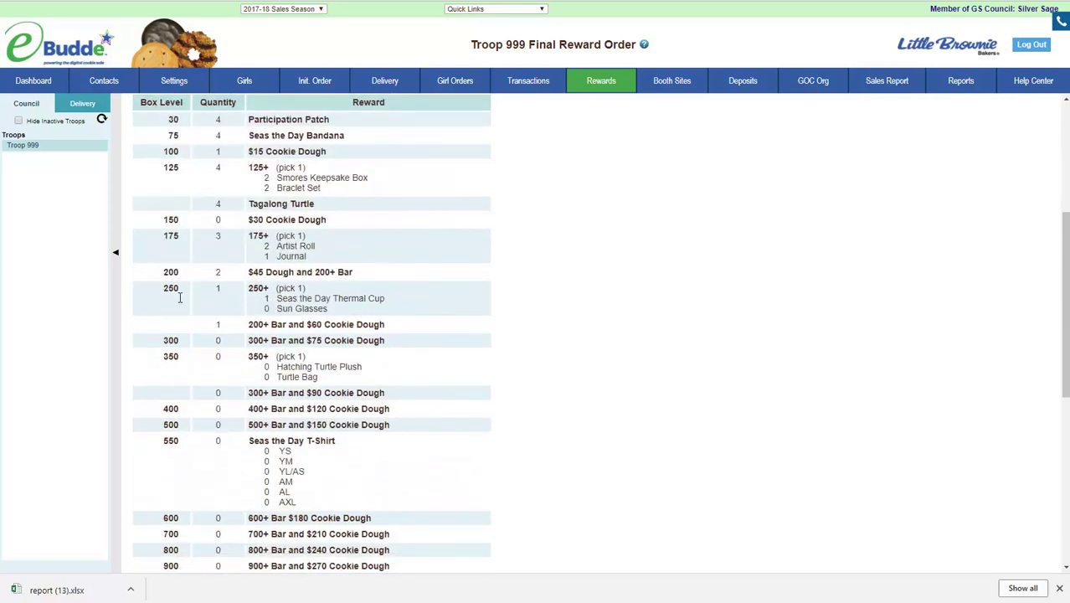
scroll(249, 400, "down", 5)
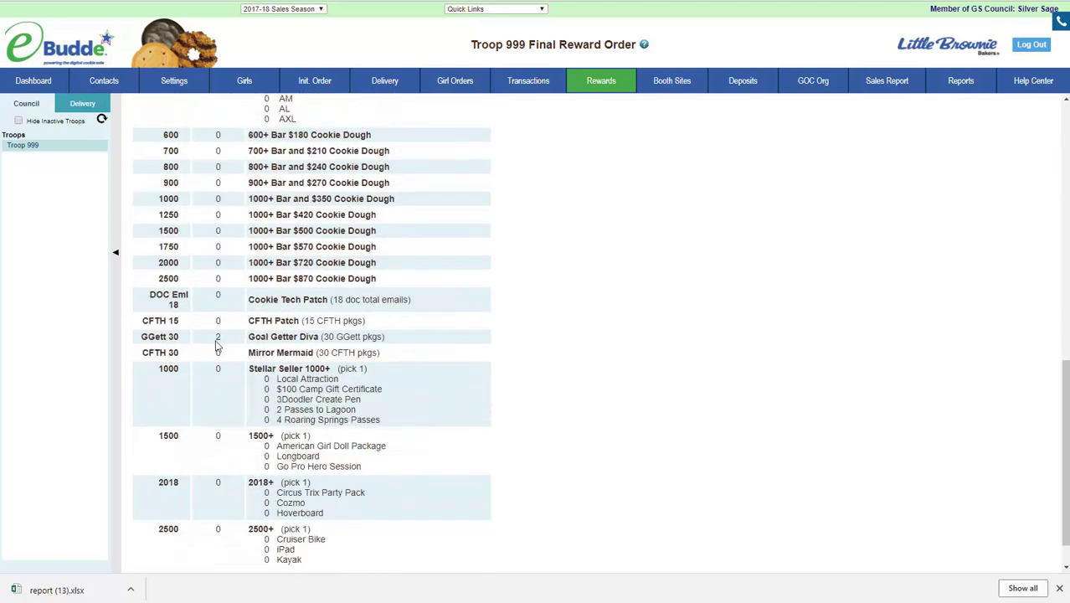
scroll(216, 419, "down", 1)
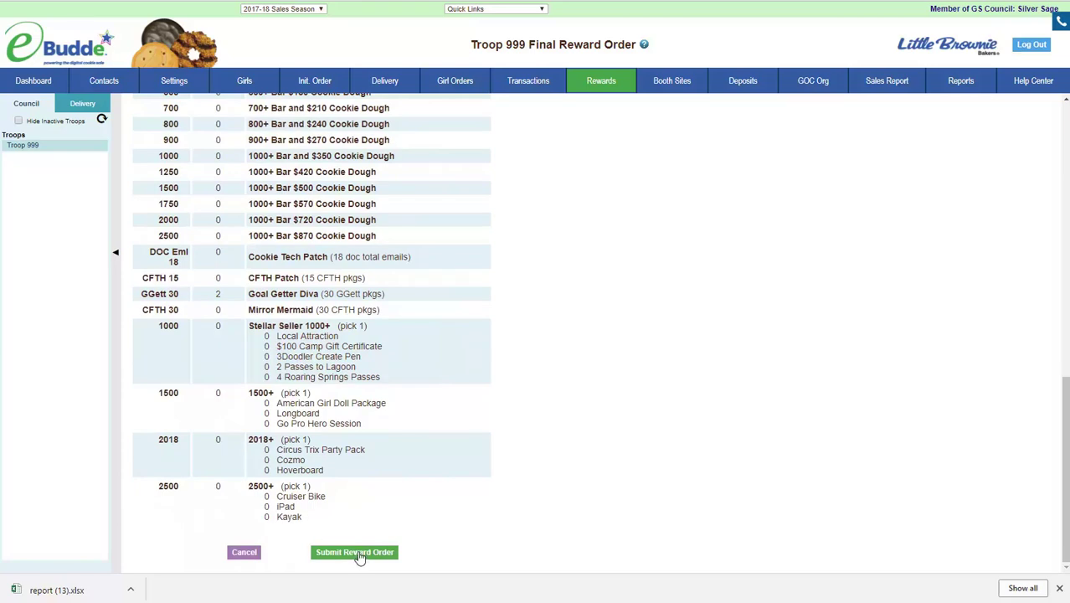
scroll(517, 320, "up", 6)
scroll(499, 239, "up", 2)
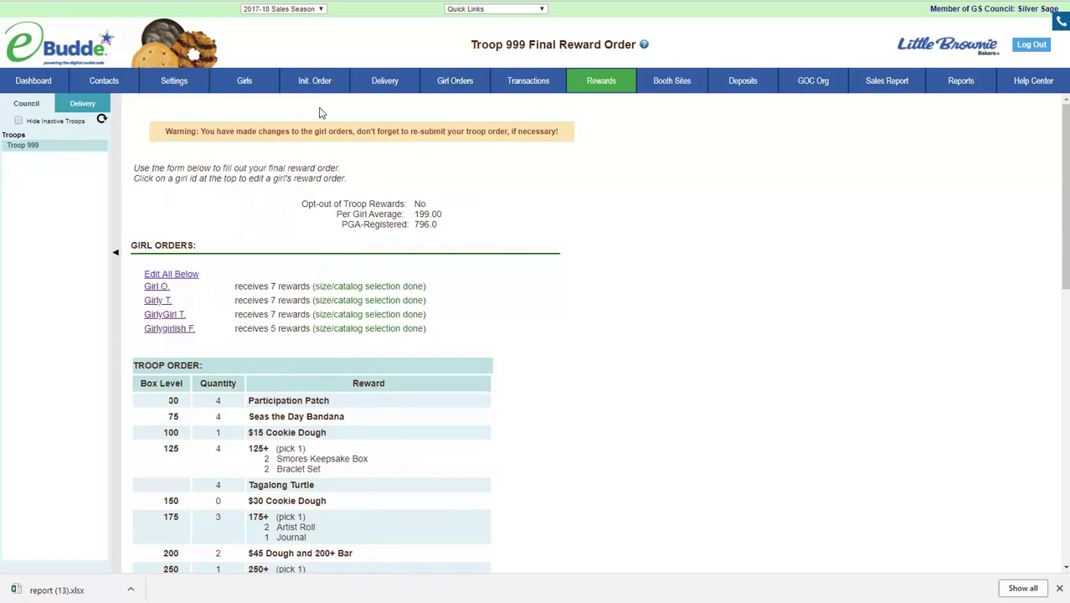
Examine the troop's sales report for packages received, deposits, proceeds and the amount owed to council, and check which other reports are available
left_click(885, 82)
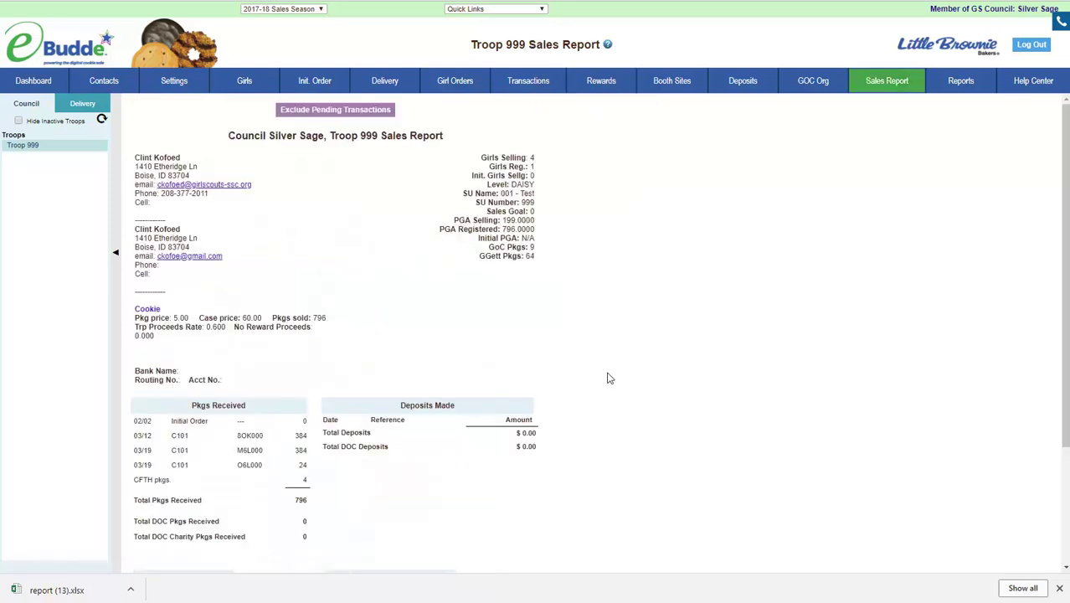
scroll(610, 378, "down", 3)
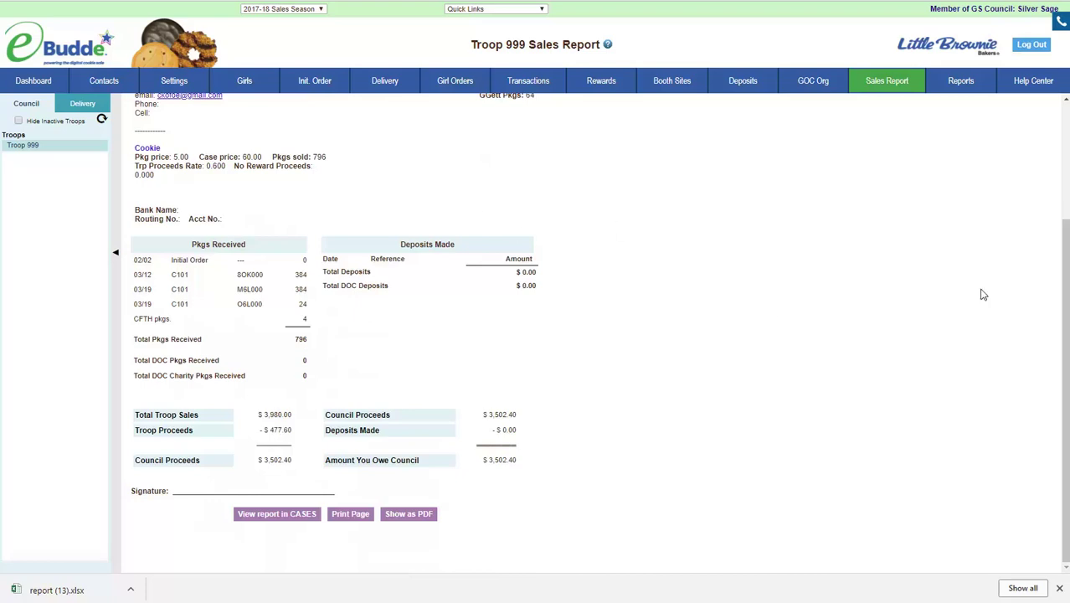
left_click(958, 83)
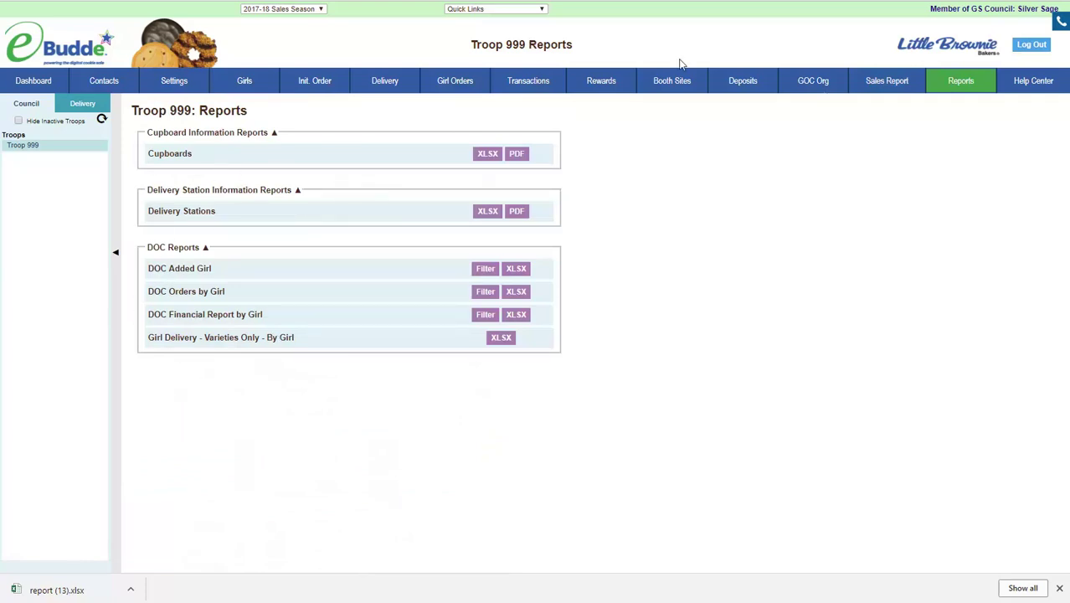
left_click(888, 84)
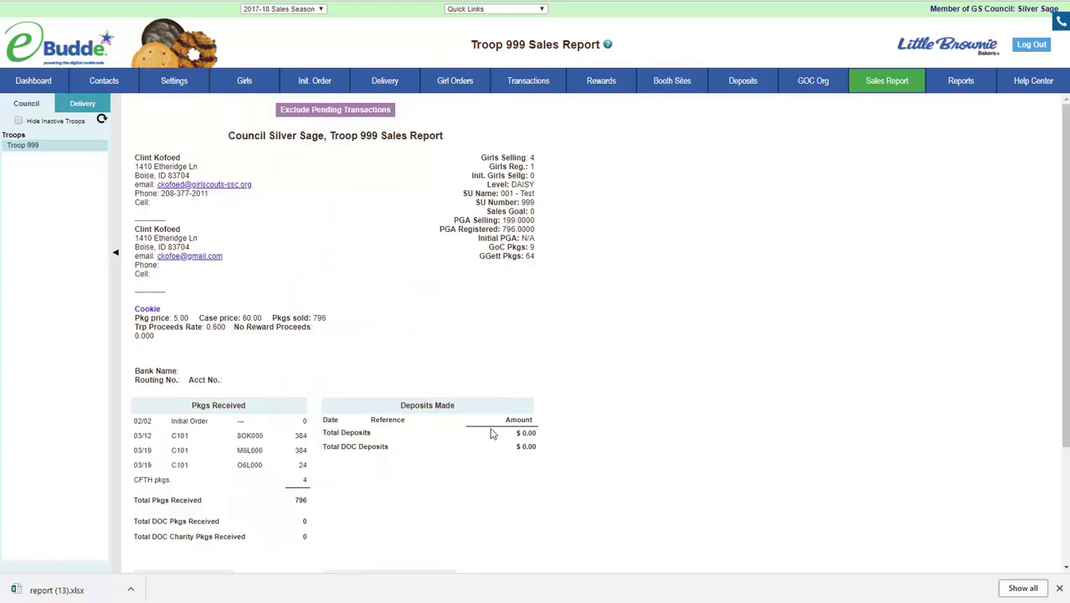
scroll(492, 433, "down", 3)
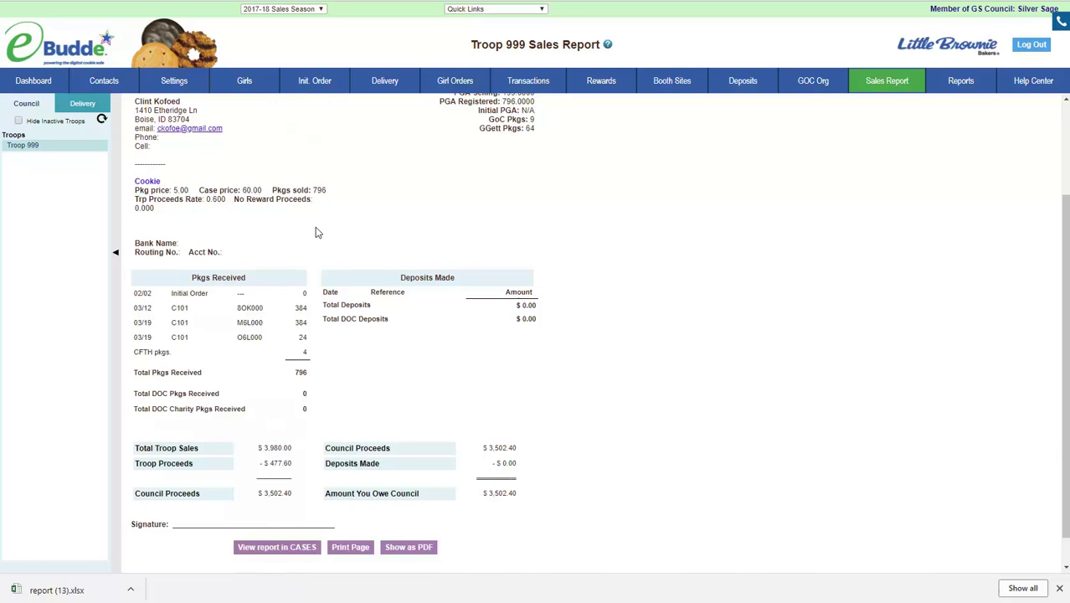
scroll(583, 394, "up", 2)
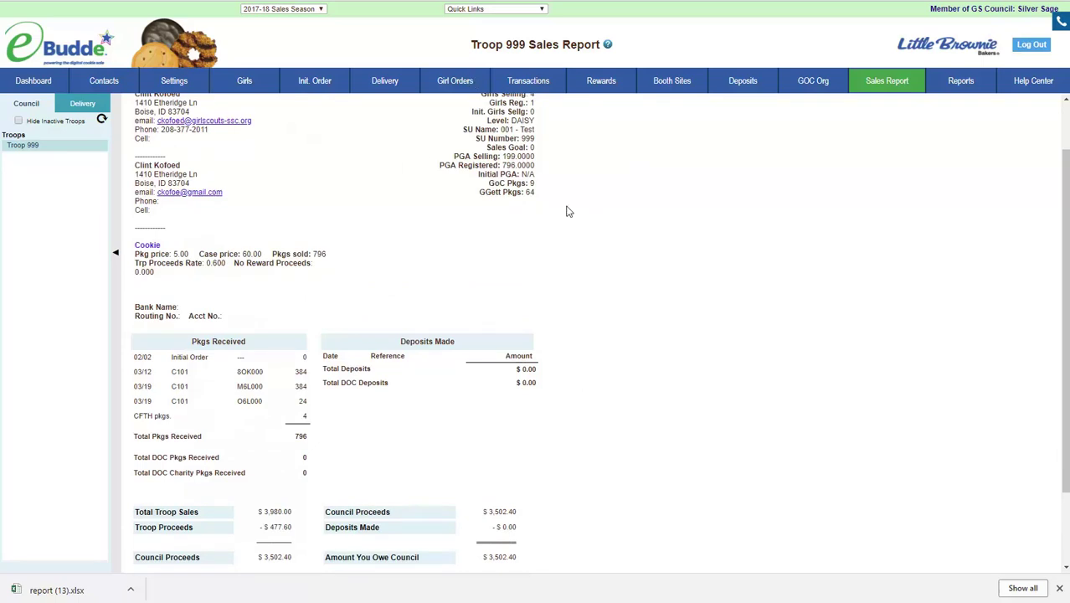
scroll(327, 389, "down", 3)
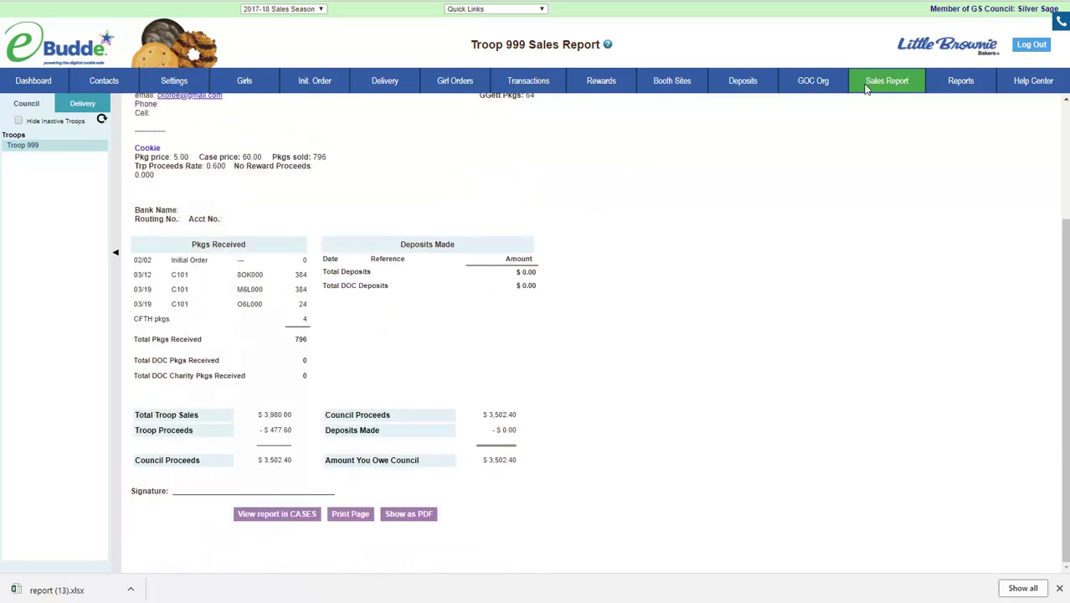
scroll(690, 289, "up", 4)
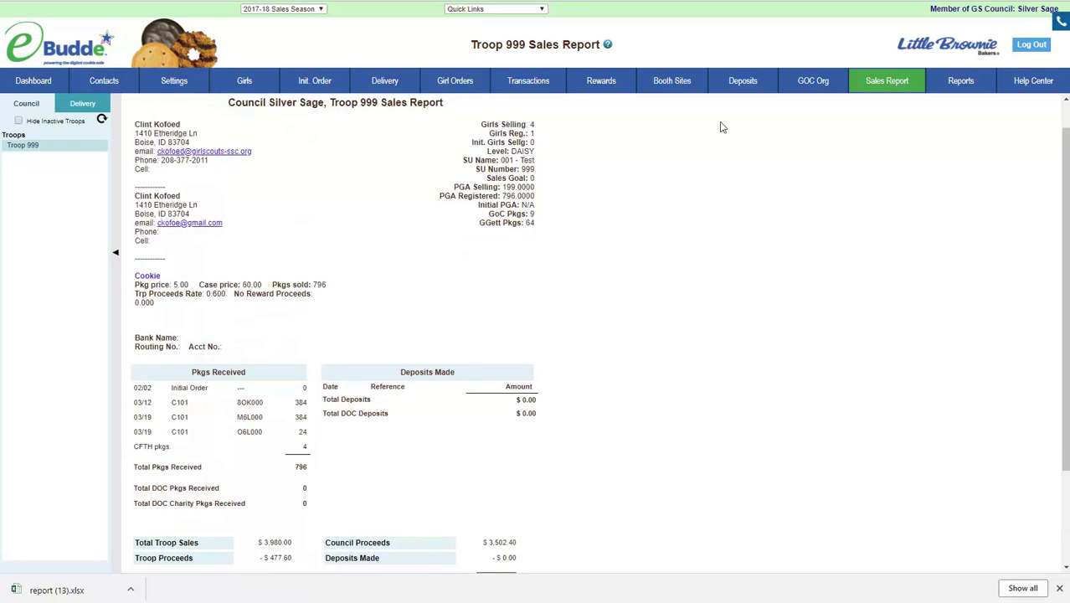
Recheck the troop's final reward order against the girl sales summary and the package transactions
left_click(610, 85)
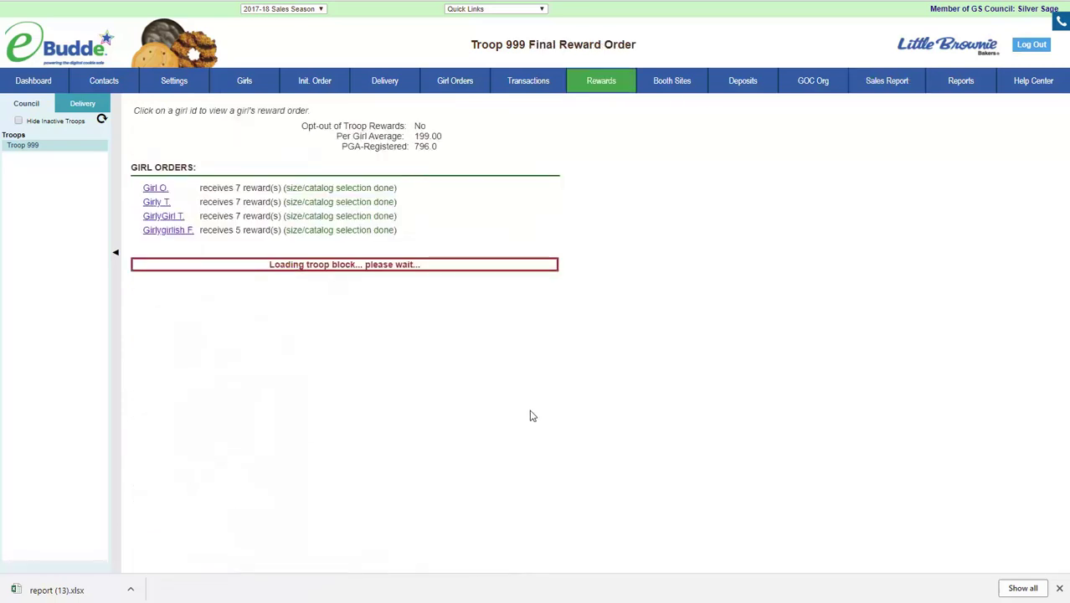
scroll(667, 345, "down", 10)
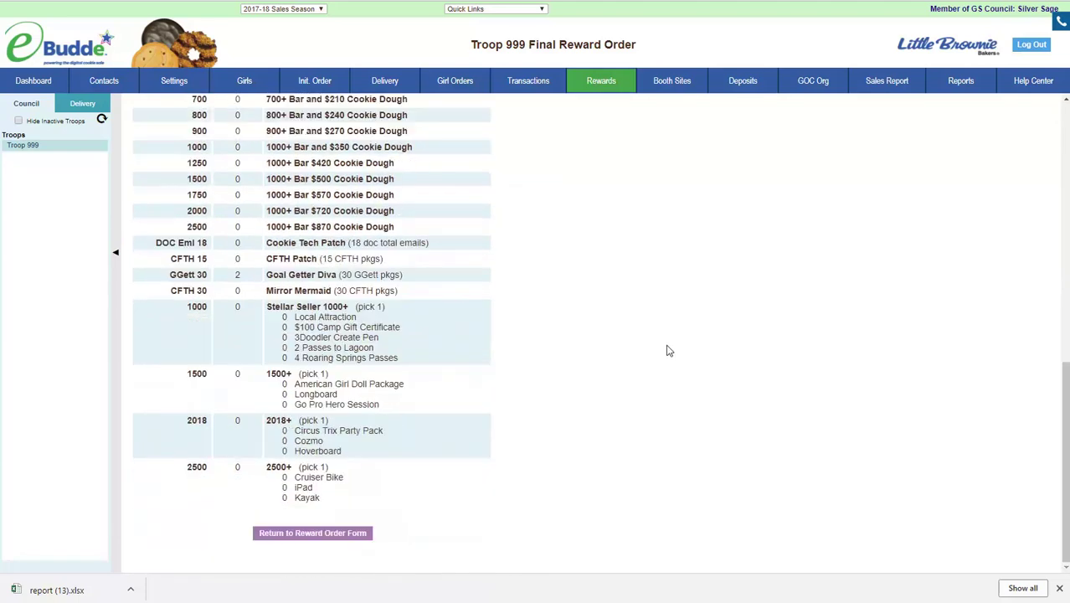
left_click(469, 84)
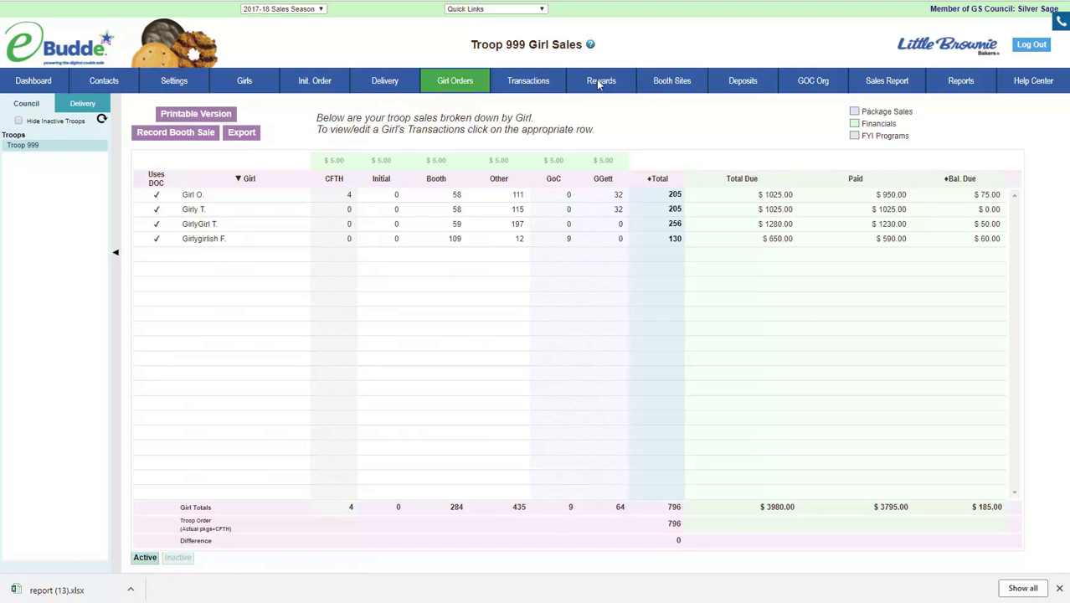
left_click(519, 81)
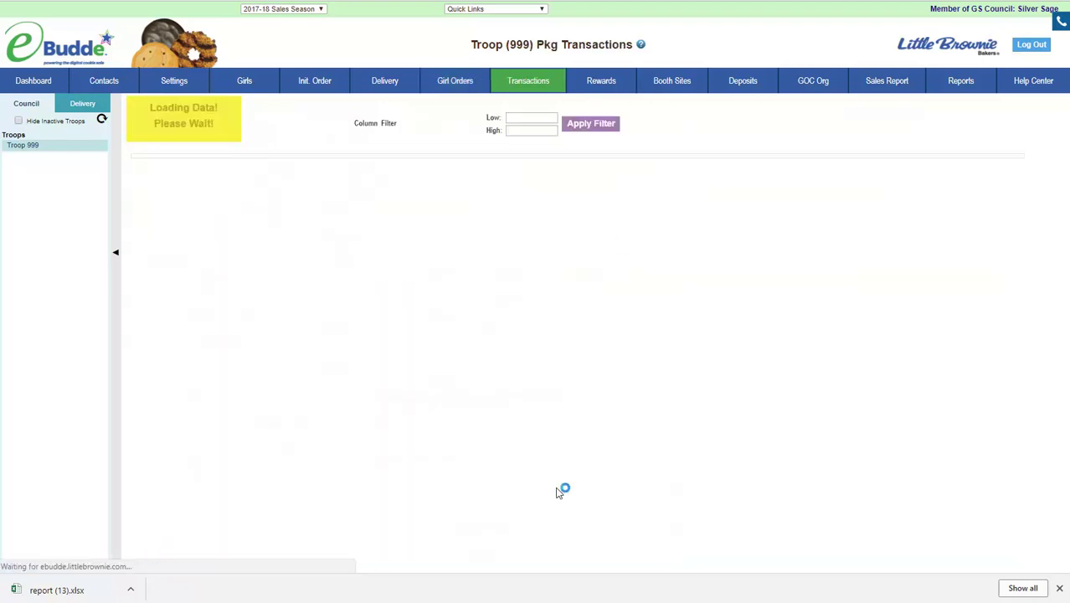